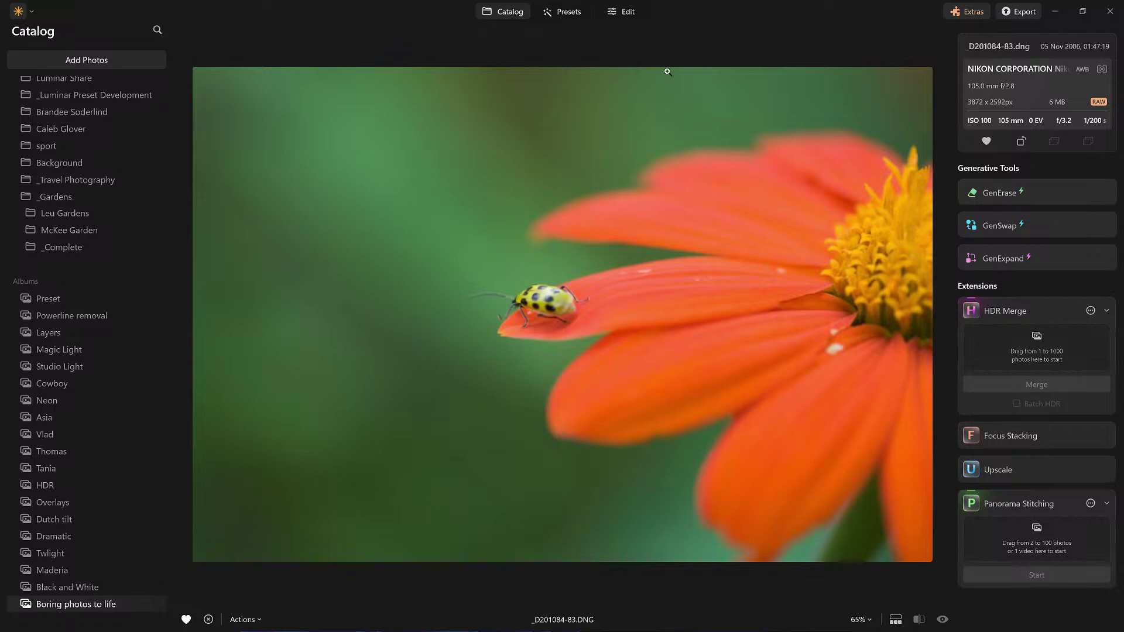
{"action": "left_click", "coordinate": [619, 16]}
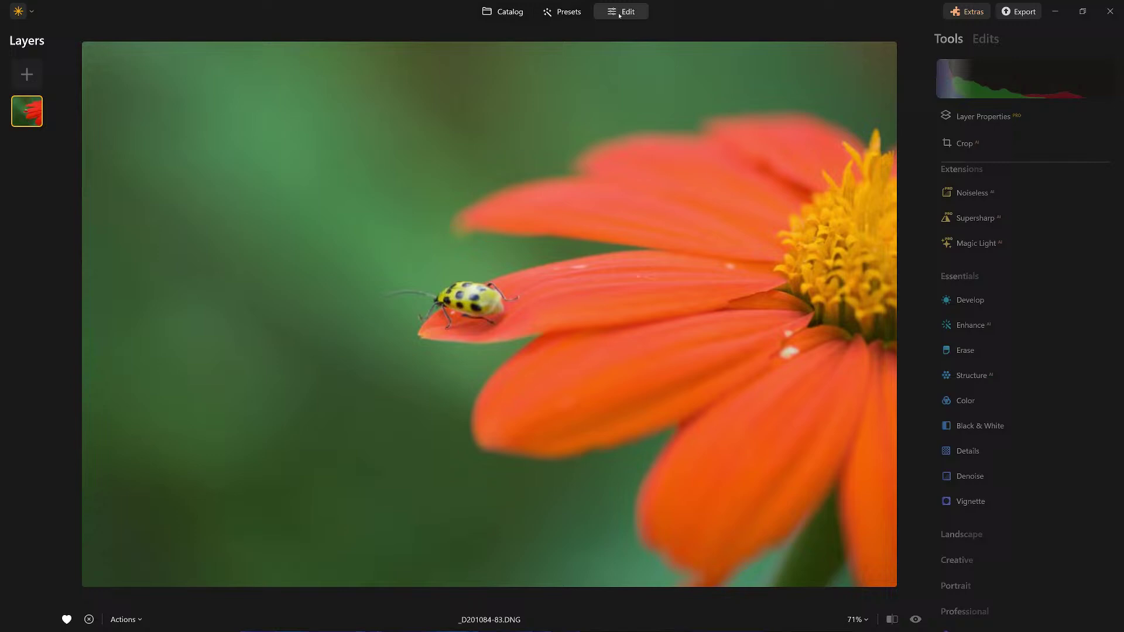
{"action": "key", "text": "g"}
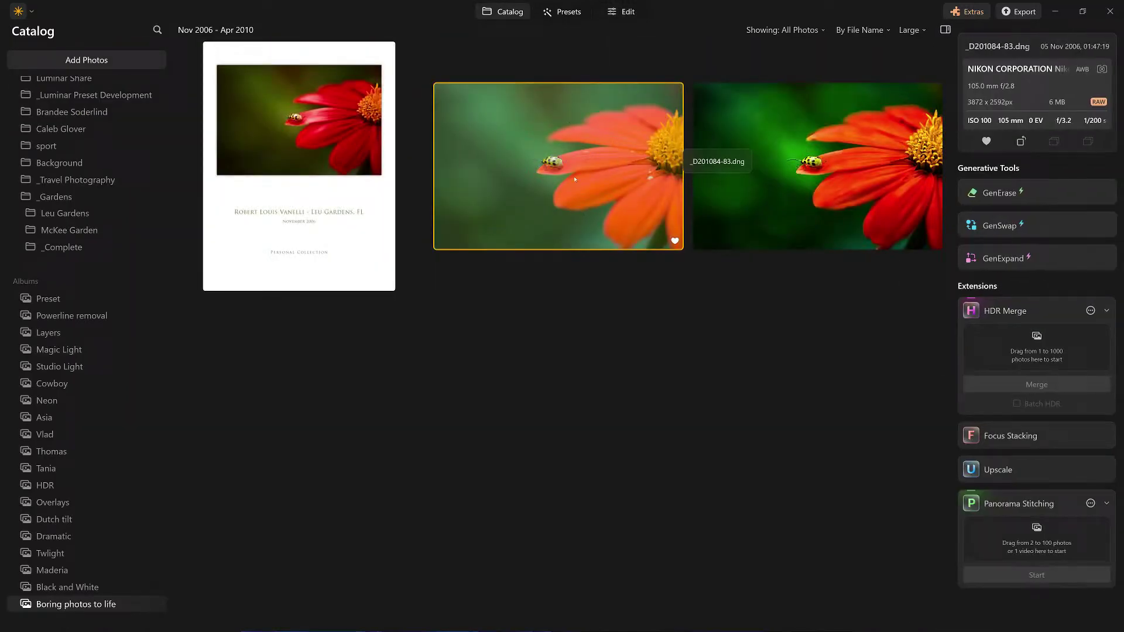
{"action": "double_click", "coordinate": [576, 179]}
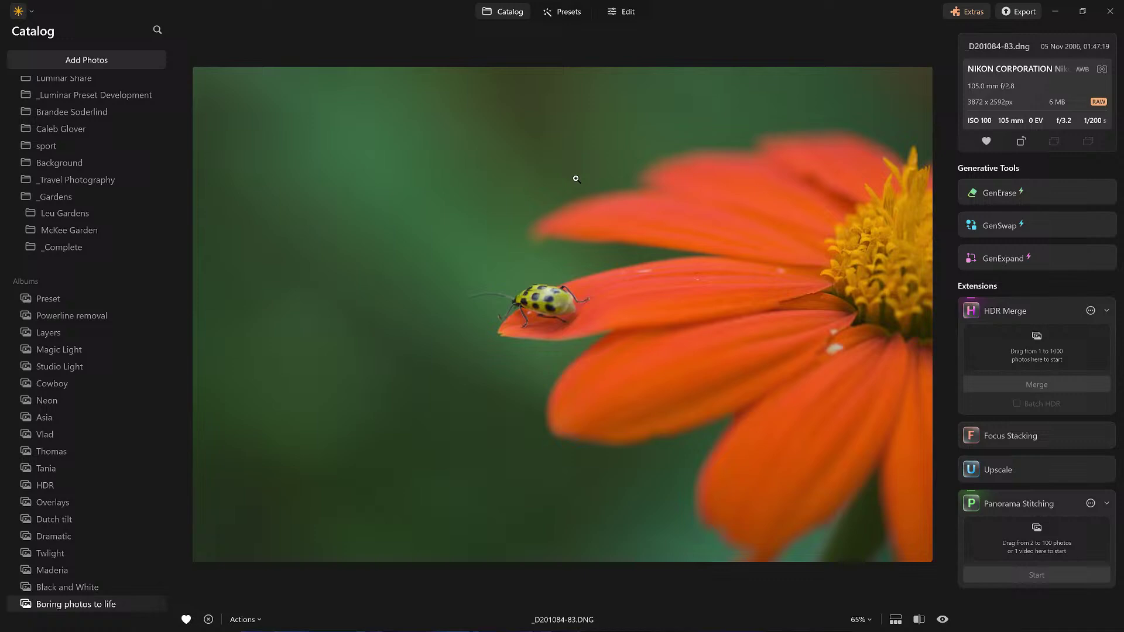
{"action": "key", "text": "Right"}
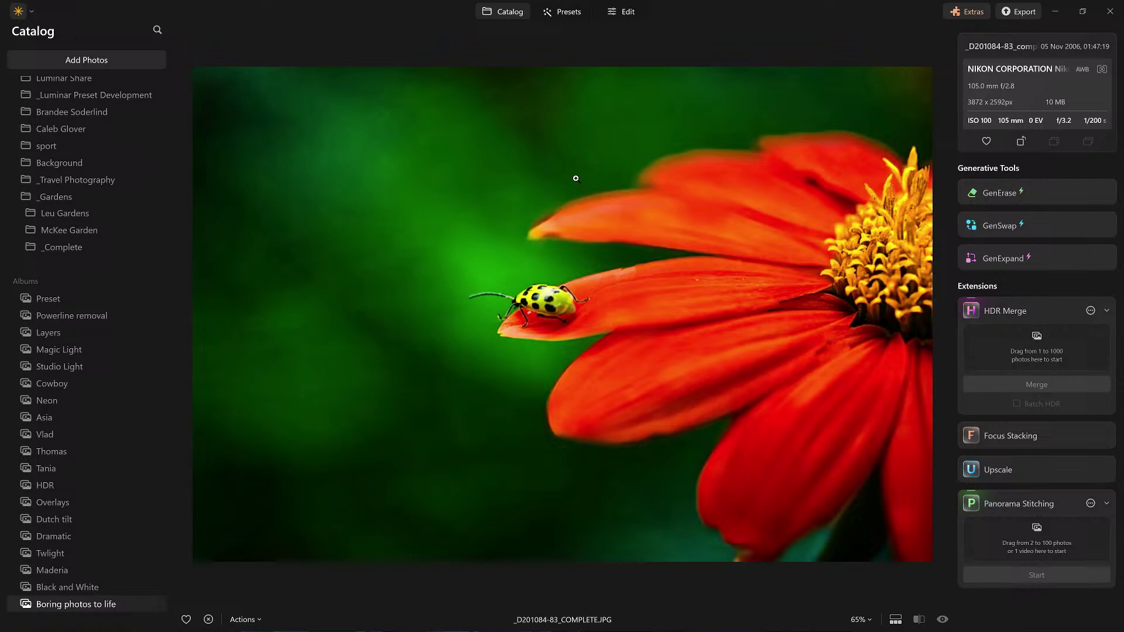
{"action": "key", "text": "Left"}
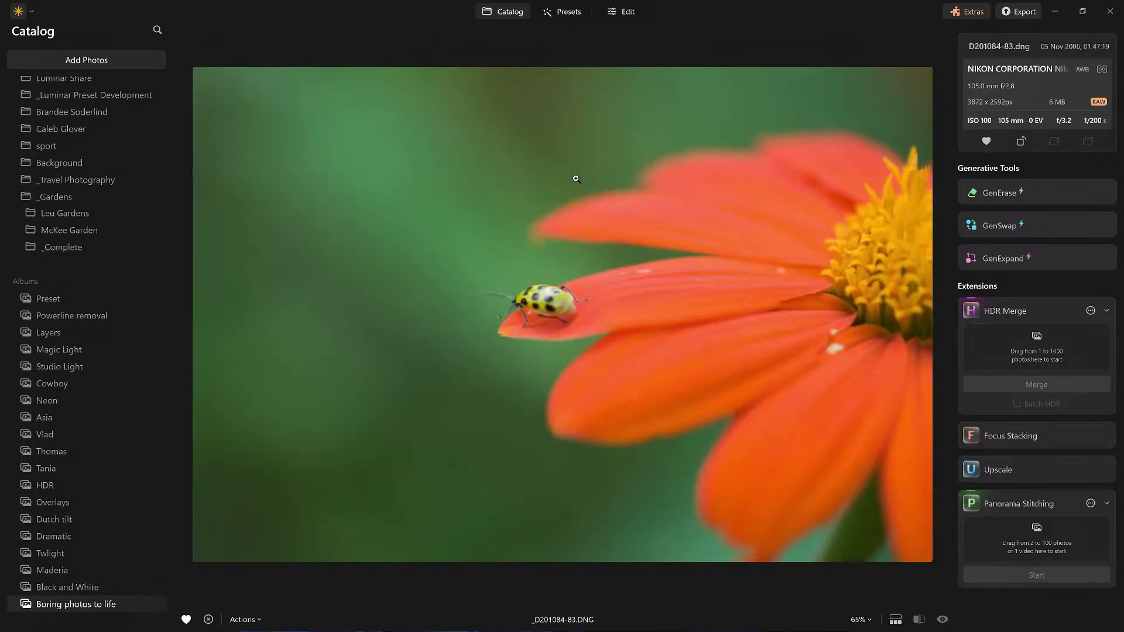
{"action": "key", "text": "Left"}
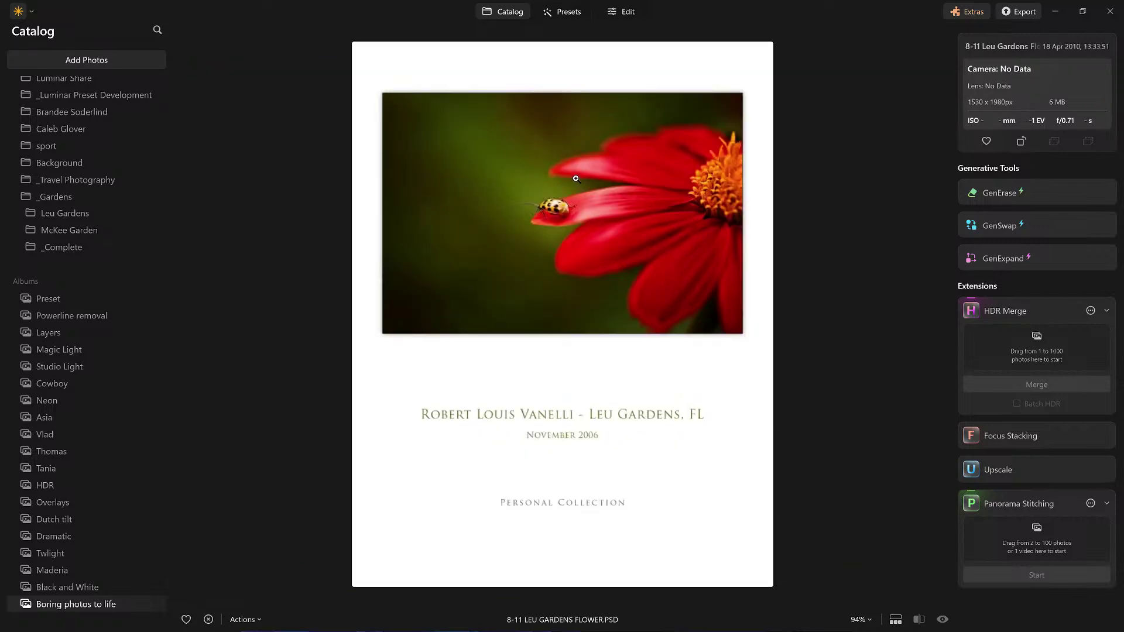
{"action": "key", "text": "Right"}
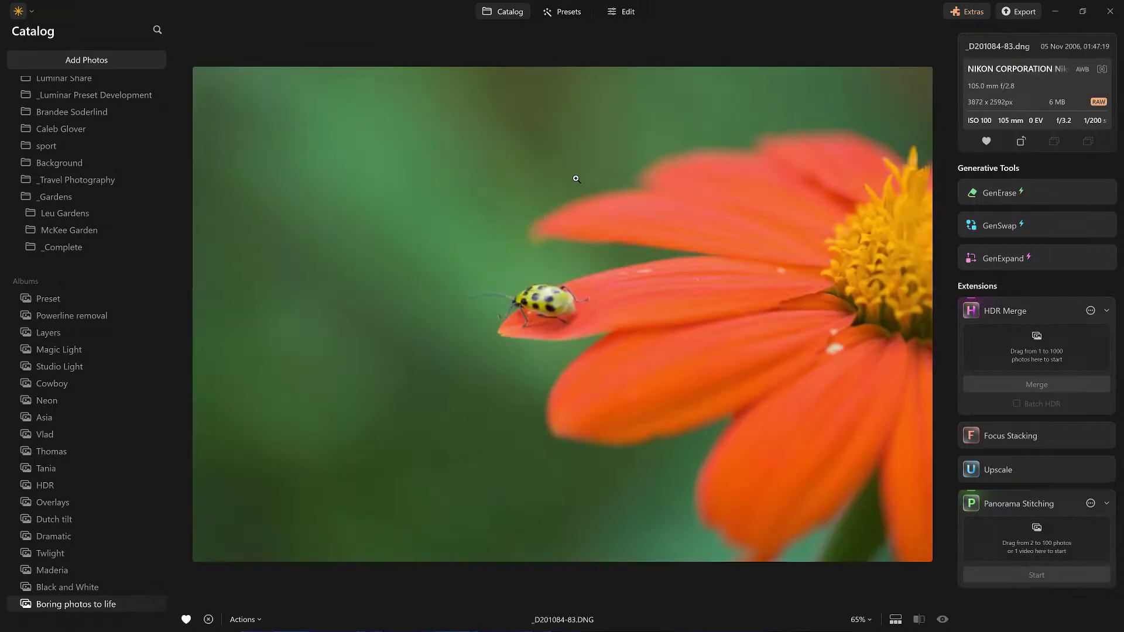
Open the raw photo for editing and boost Enhance Accent to 80
{"action": "left_click", "coordinate": [631, 17]}
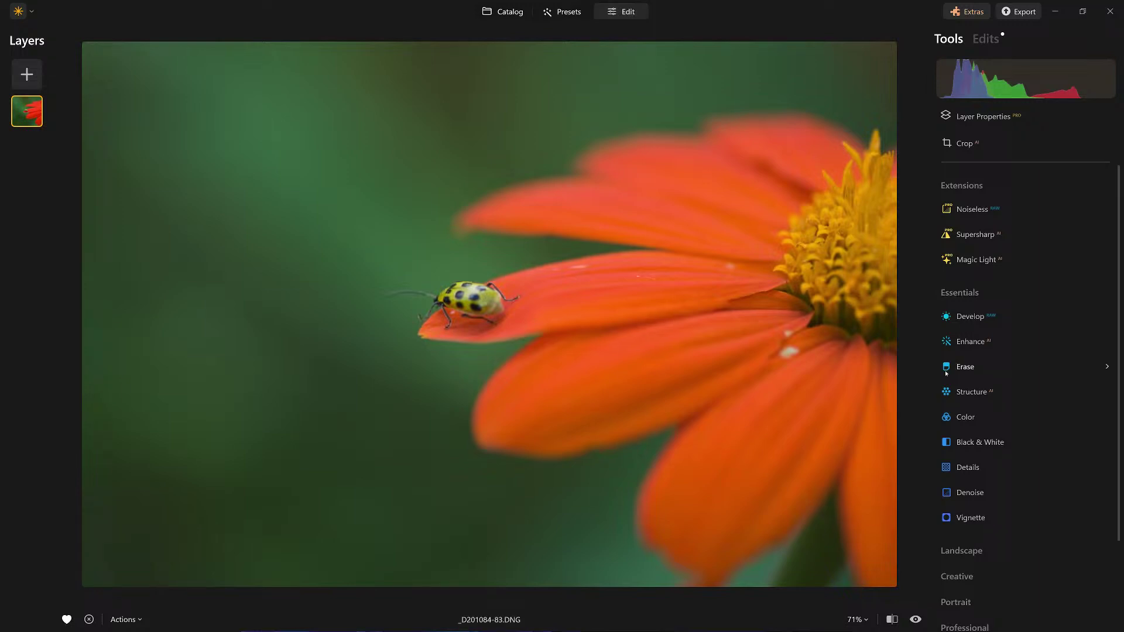
{"action": "left_click", "coordinate": [976, 348]}
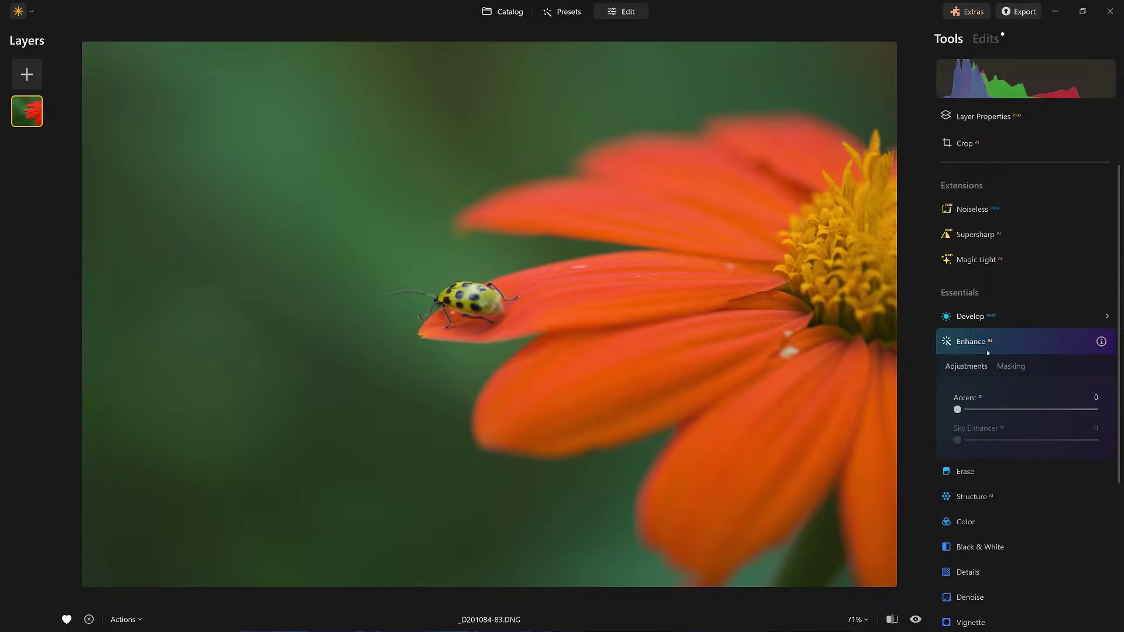
{"action": "left_click_drag", "start_coordinate": [957, 409], "coordinate": [1070, 409]}
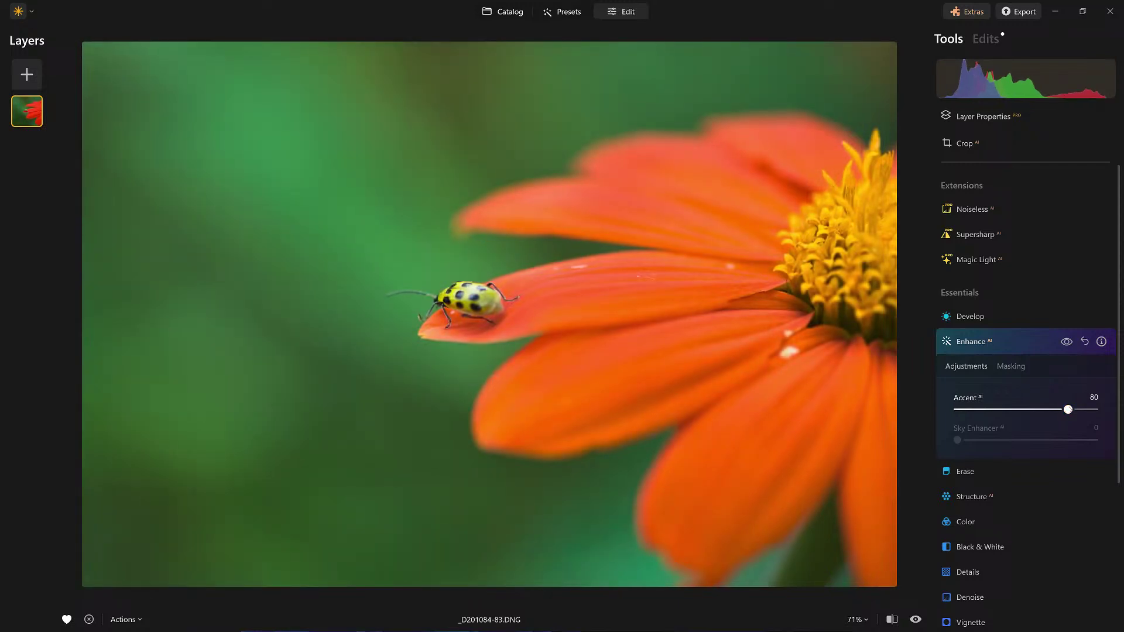
Compare Accent on and off, reset it to 0, and remove Enhance from the applied edits
{"action": "left_click", "coordinate": [1065, 343]}
{"action": "left_click", "coordinate": [1065, 343]}
{"action": "left_click", "coordinate": [1084, 342]}
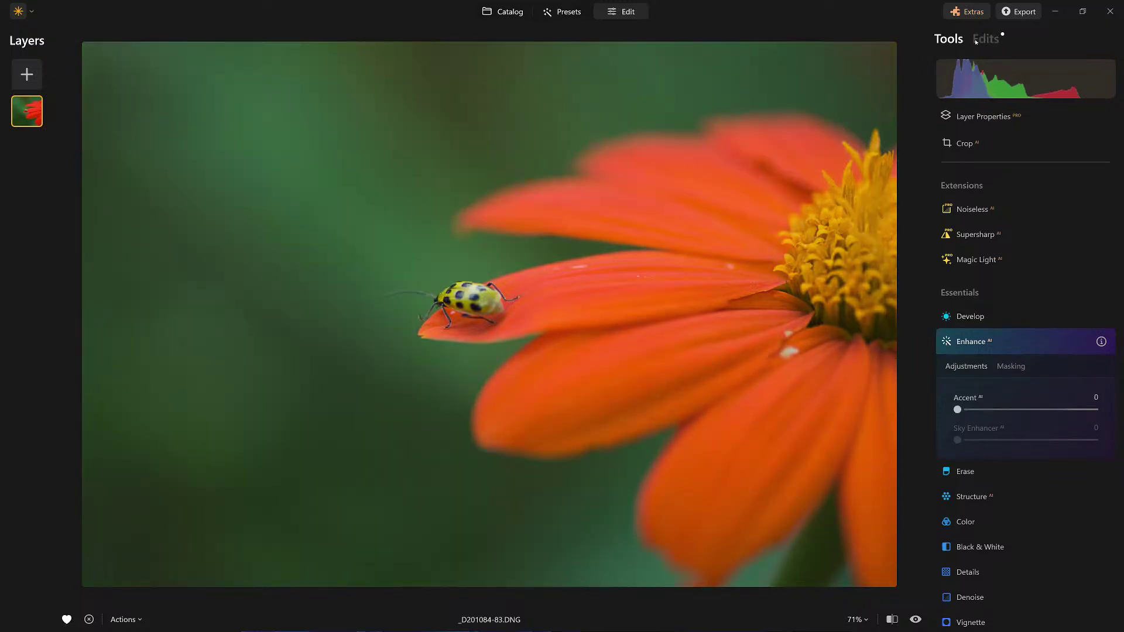
{"action": "left_click", "coordinate": [998, 38]}
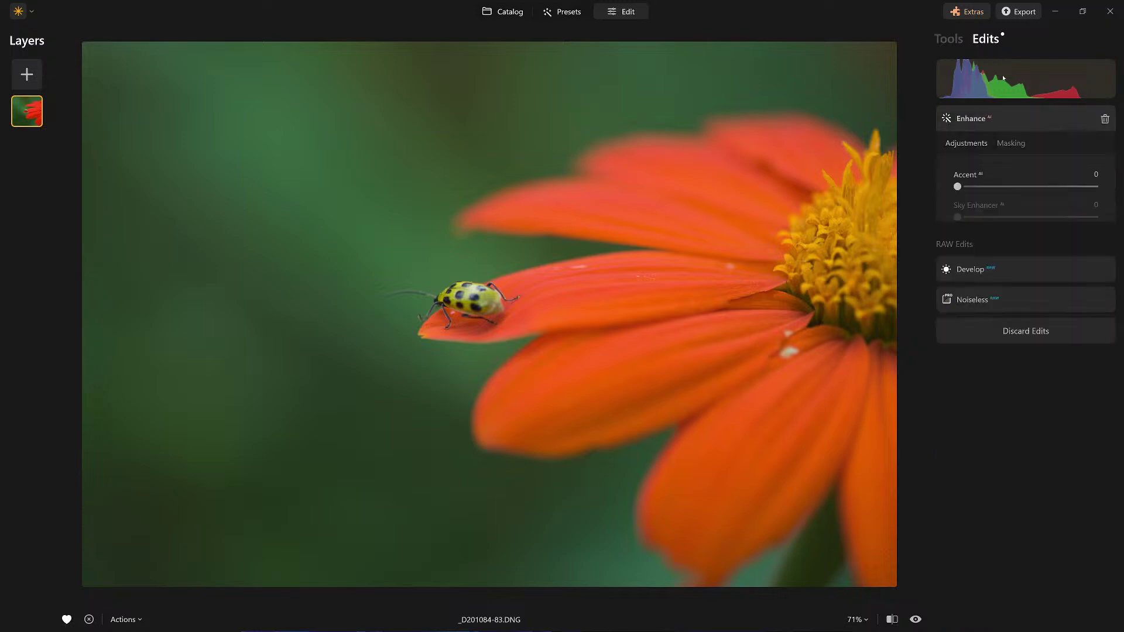
{"action": "left_click", "coordinate": [1104, 119]}
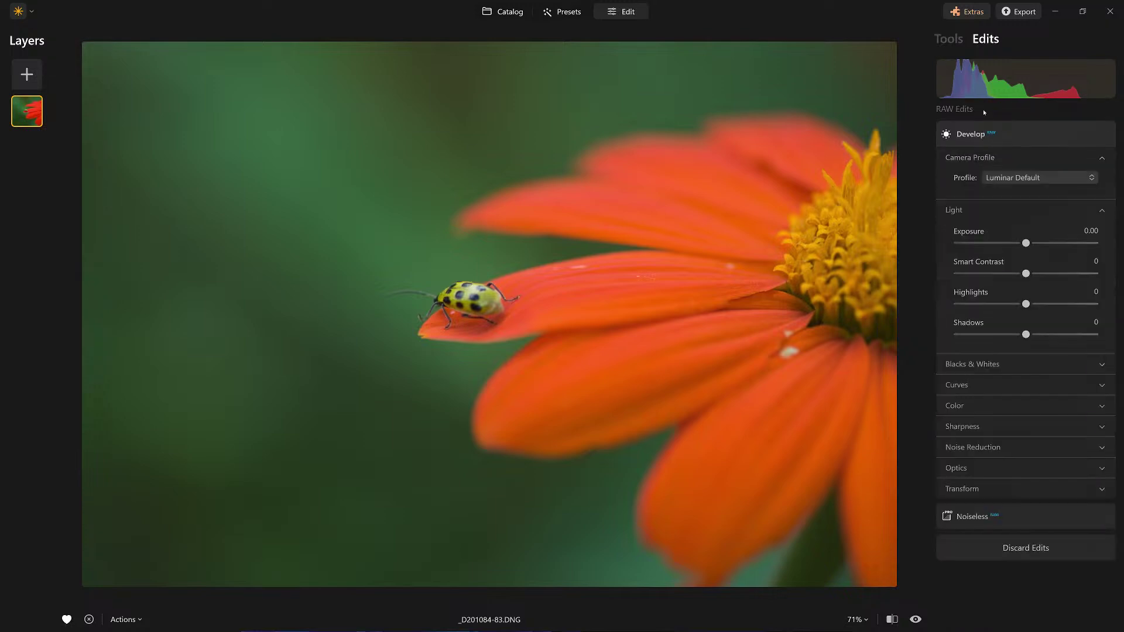
Switch Develop to the Nikon D200 Camera Landscape profile, with Smart Contrast 47 and Highlights -23
{"action": "left_click", "coordinate": [1031, 178]}
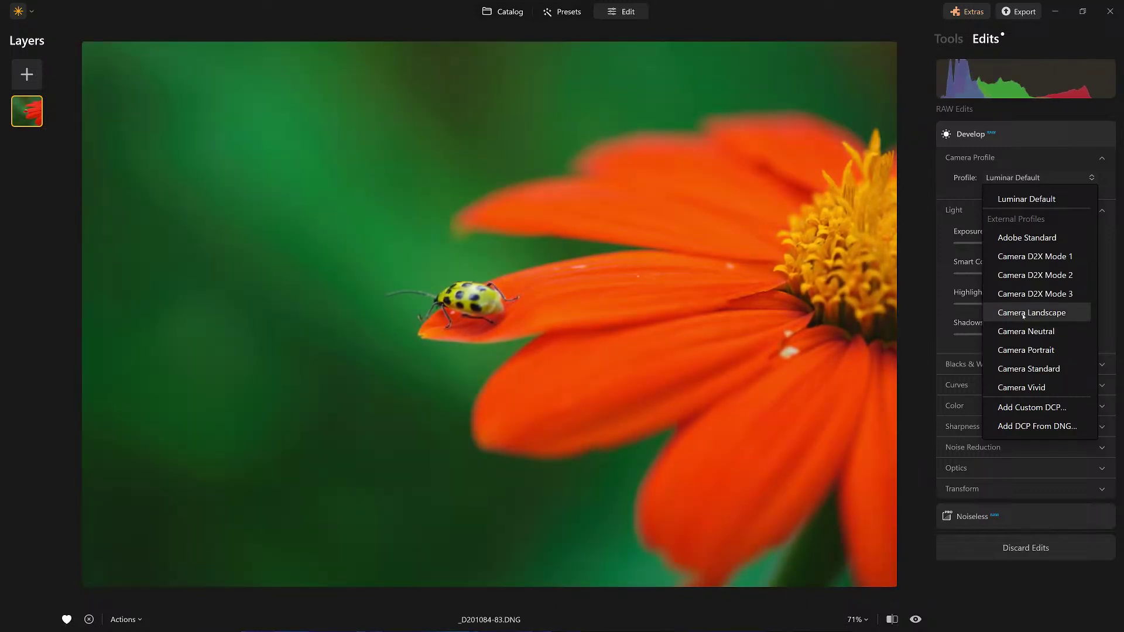
{"action": "left_click", "coordinate": [1023, 314]}
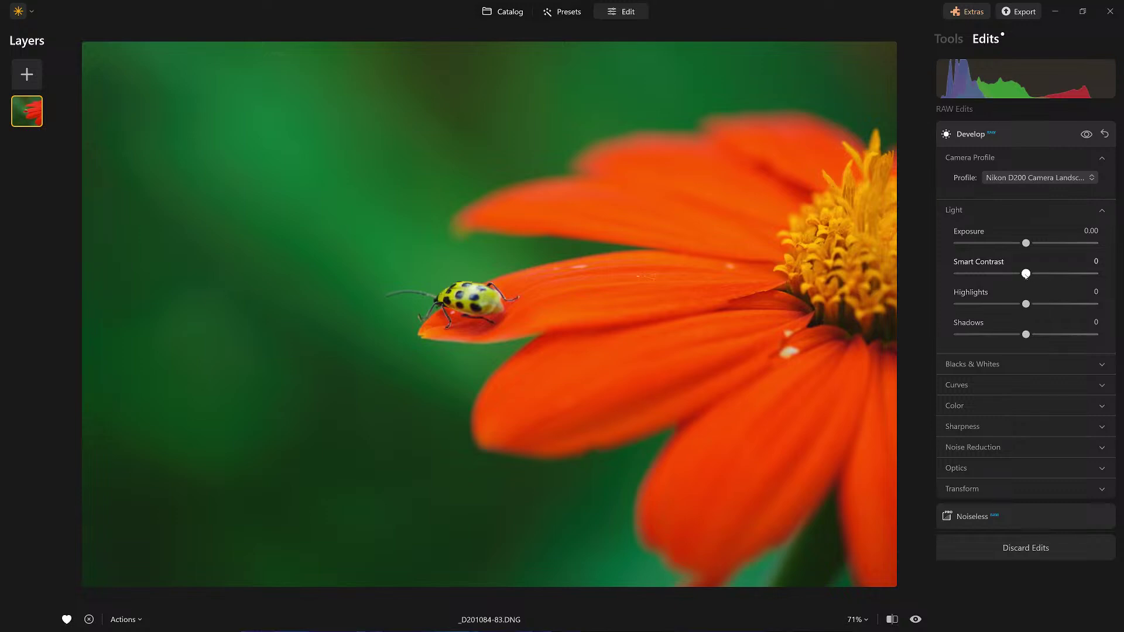
{"action": "left_click_drag", "start_coordinate": [1025, 274], "coordinate": [1058, 274]}
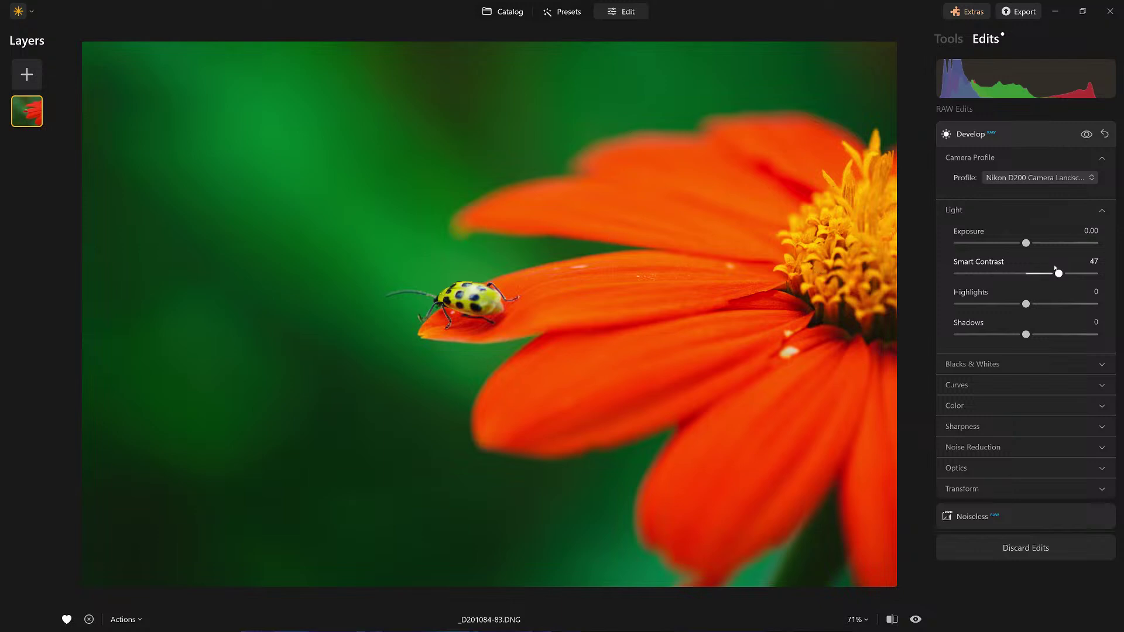
{"action": "mouse_move", "coordinate": [1025, 304]}
{"action": "left_mouse_down"}
{"action": "mouse_move", "coordinate": [984, 307]}
{"action": "mouse_move", "coordinate": [1018, 308]}
{"action": "left_mouse_up"}
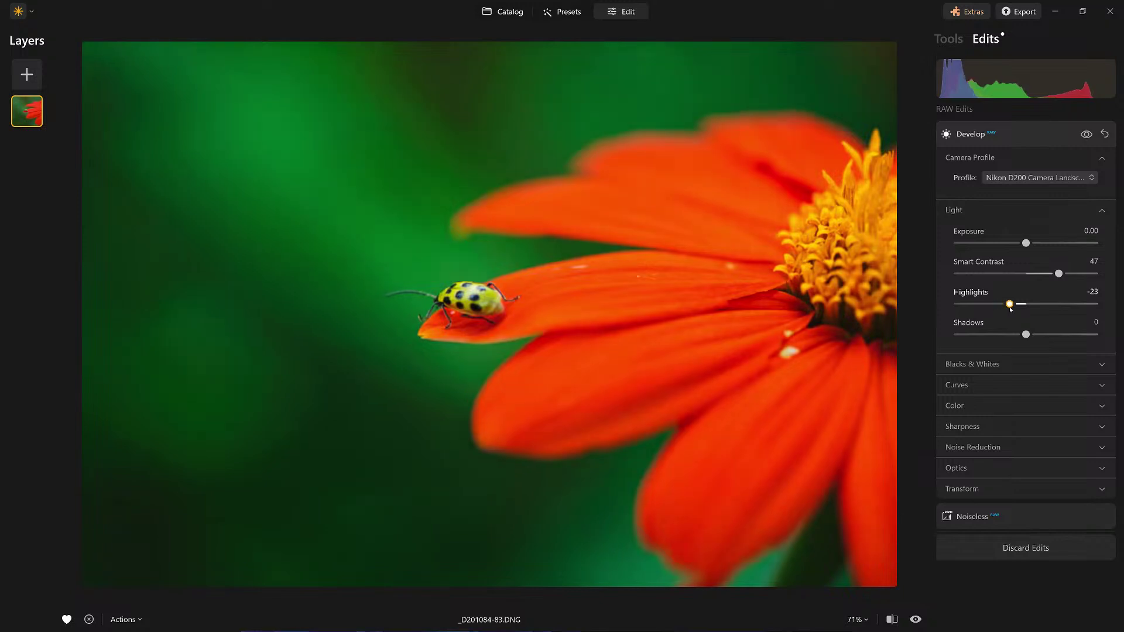
{"action": "left_click", "coordinate": [982, 364]}
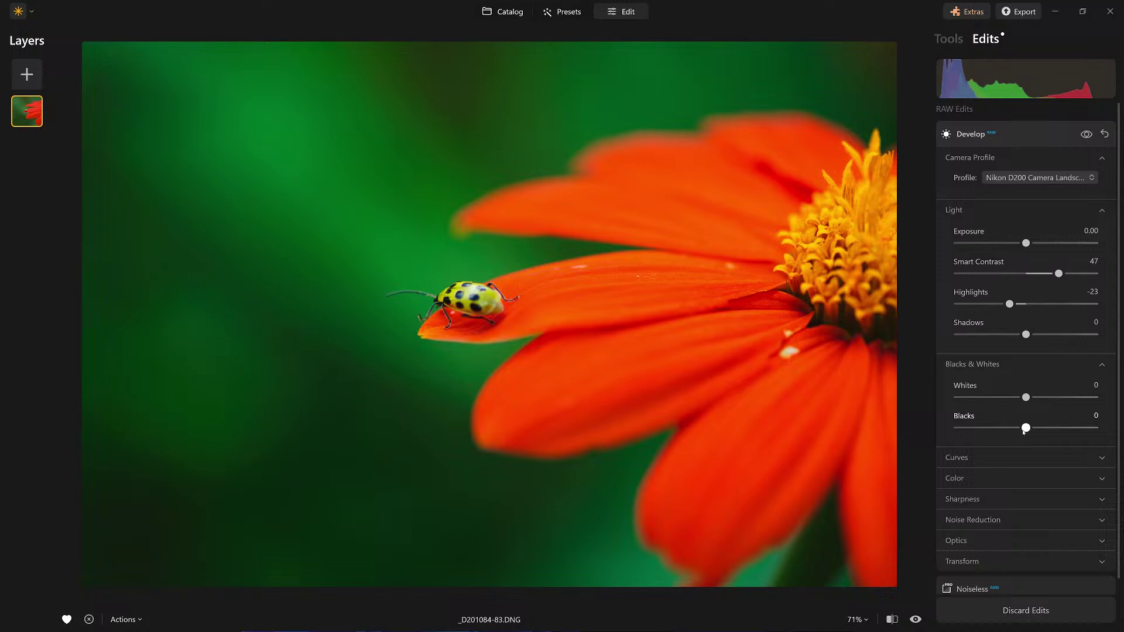
Set Develop Blacks to -46 and Whites to 22
{"action": "left_click_drag", "start_coordinate": [1023, 432], "coordinate": [991, 433]}
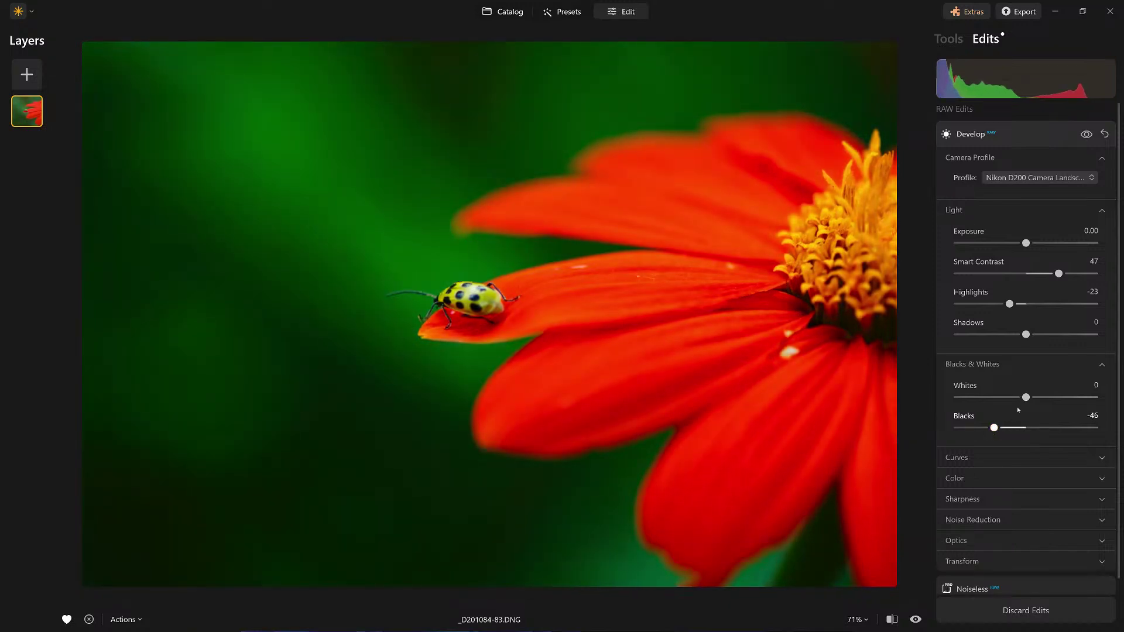
{"action": "left_click_drag", "start_coordinate": [1025, 398], "coordinate": [1069, 399]}
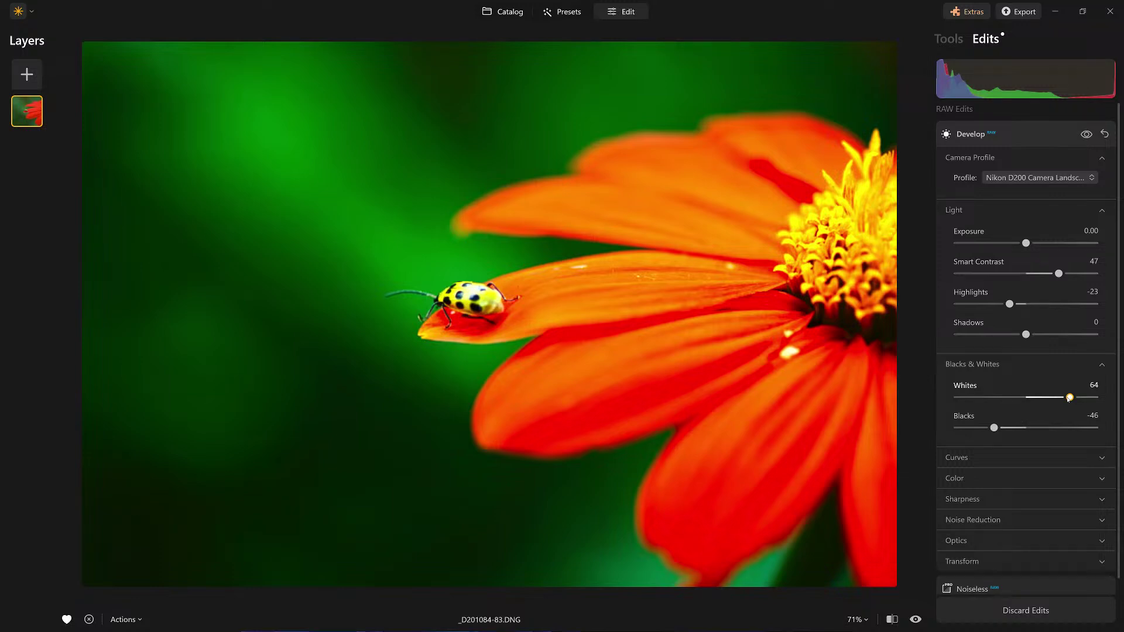
{"action": "left_click_drag", "start_coordinate": [1069, 399], "coordinate": [1006, 403]}
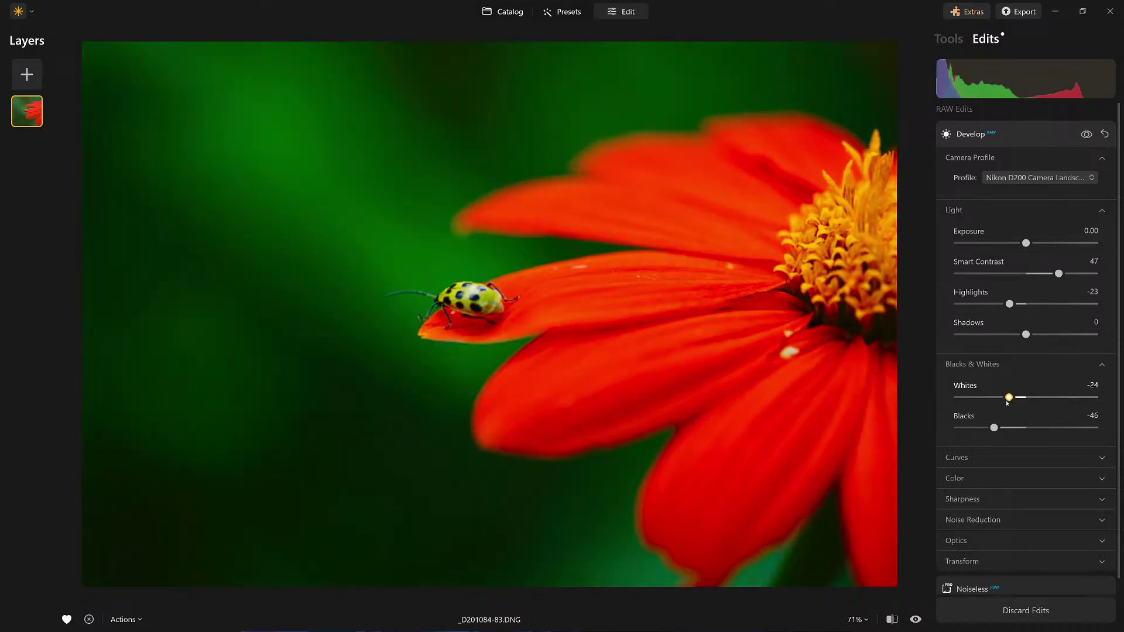
{"action": "left_click_drag", "start_coordinate": [1007, 403], "coordinate": [1039, 404]}
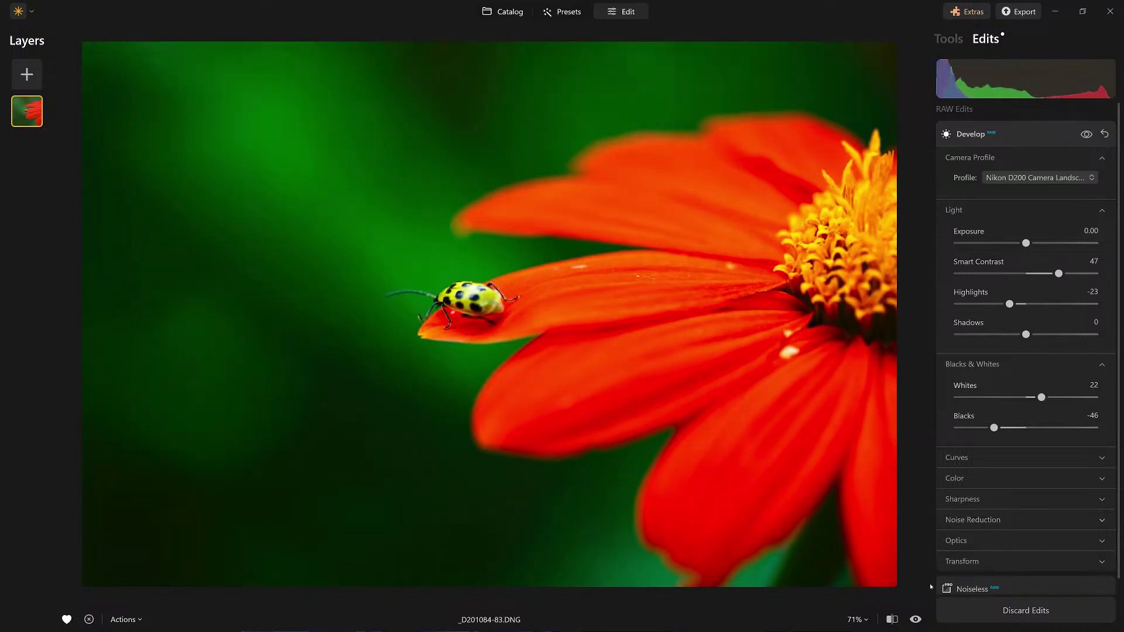
Compare against the unedited photo, then collapse Develop back to the Tools list
{"action": "left_click", "coordinate": [916, 619]}
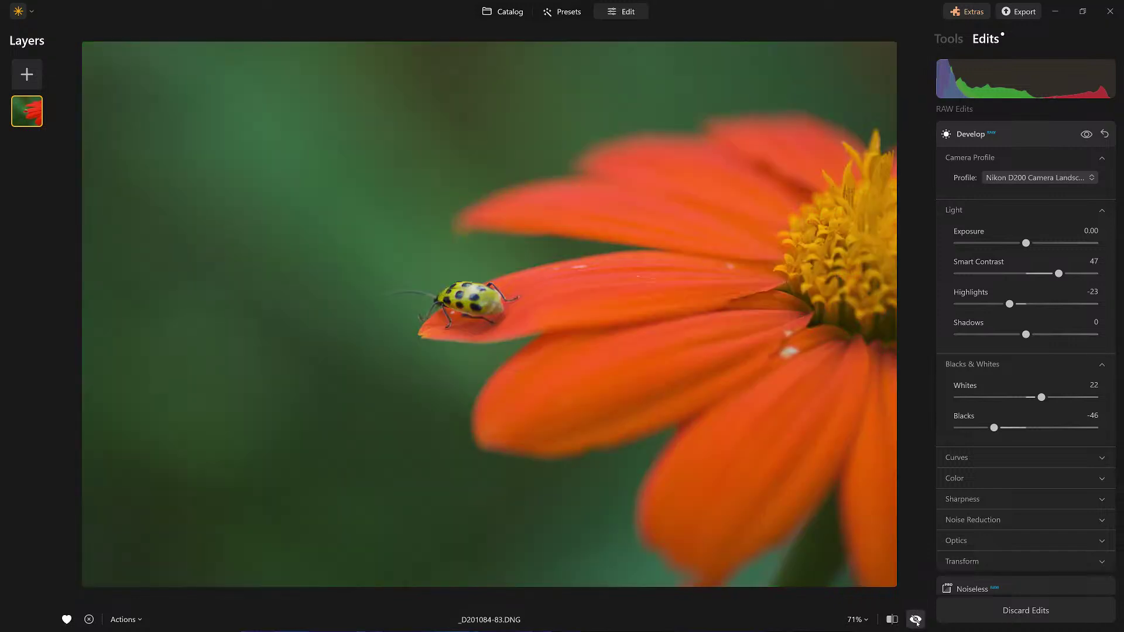
{"action": "left_click", "coordinate": [915, 619]}
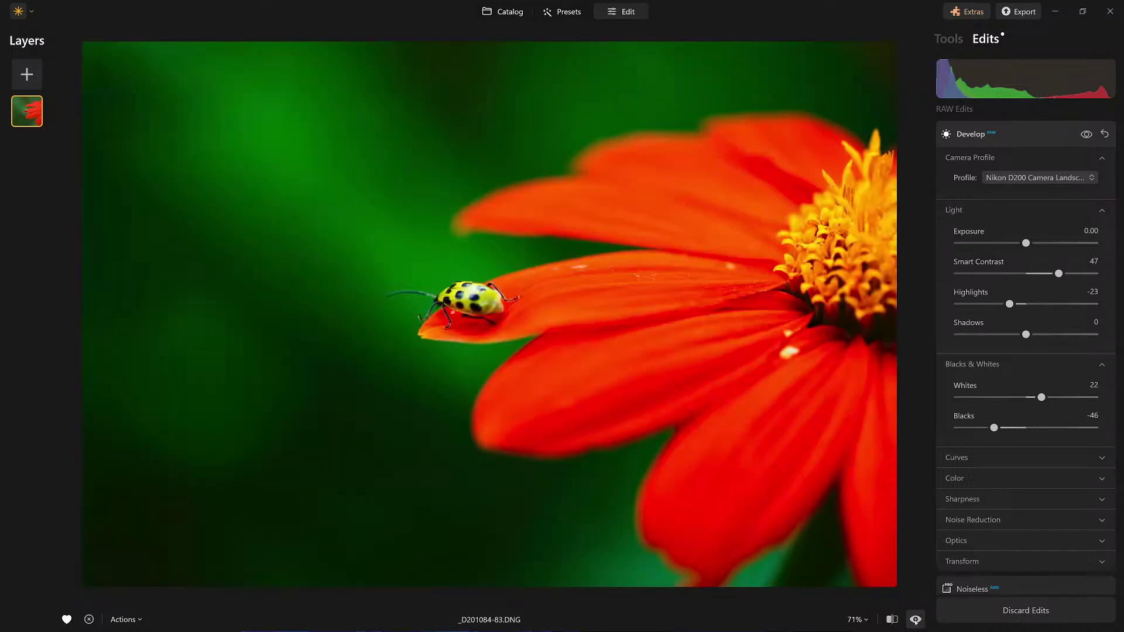
{"action": "left_click", "coordinate": [1017, 131]}
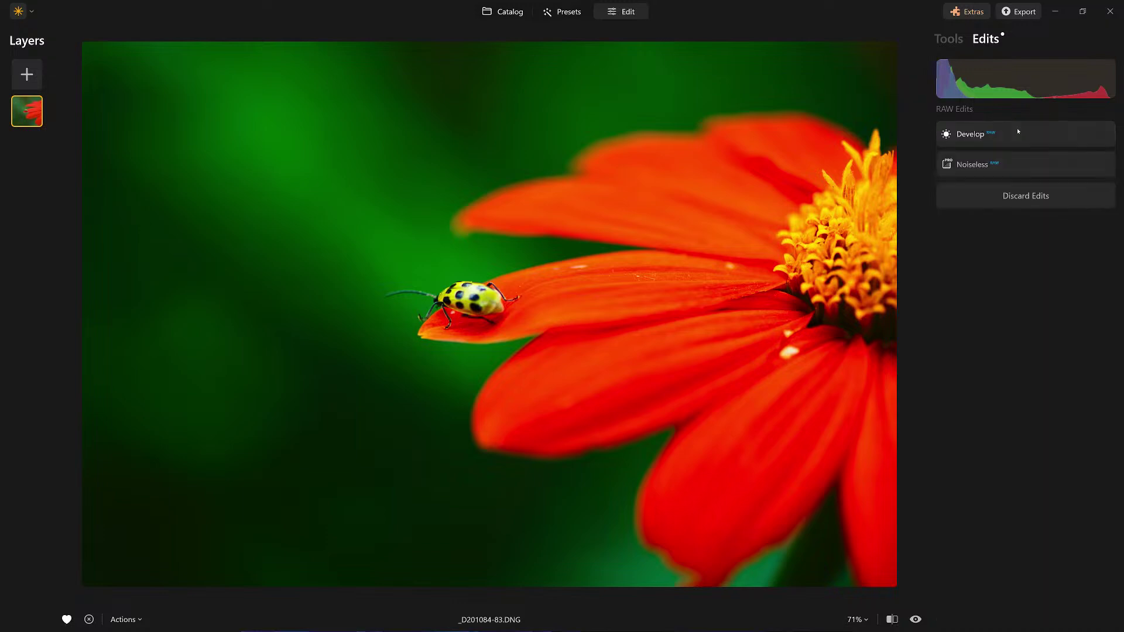
{"action": "left_click", "coordinate": [955, 39]}
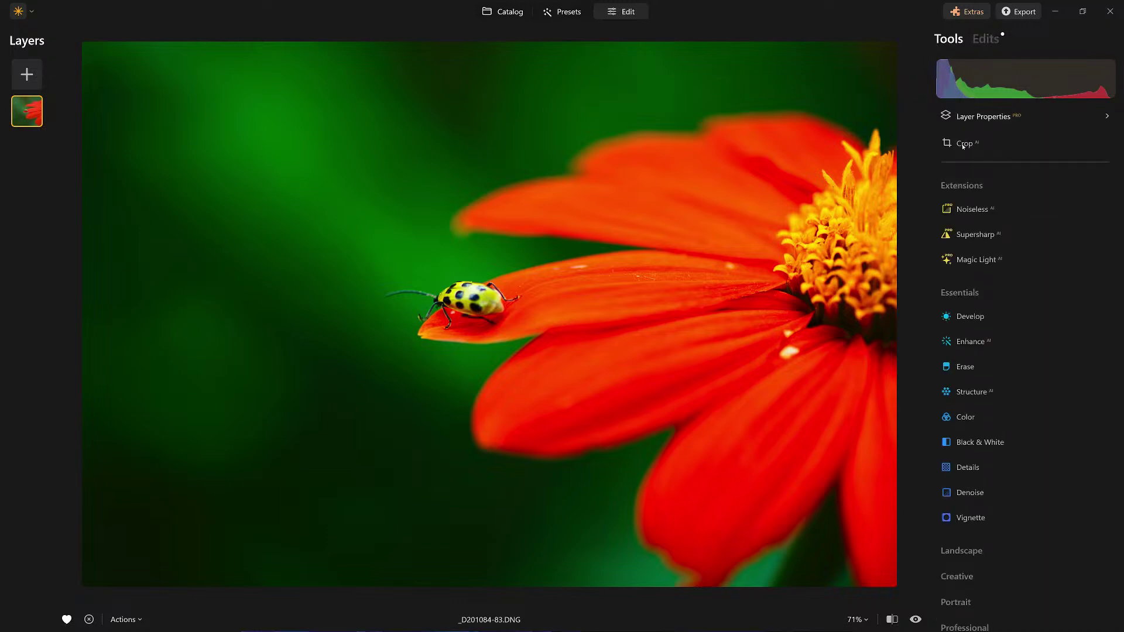
Set Enhance AI Accent to 66 and compare it with and without the effect
{"action": "left_click", "coordinate": [967, 344]}
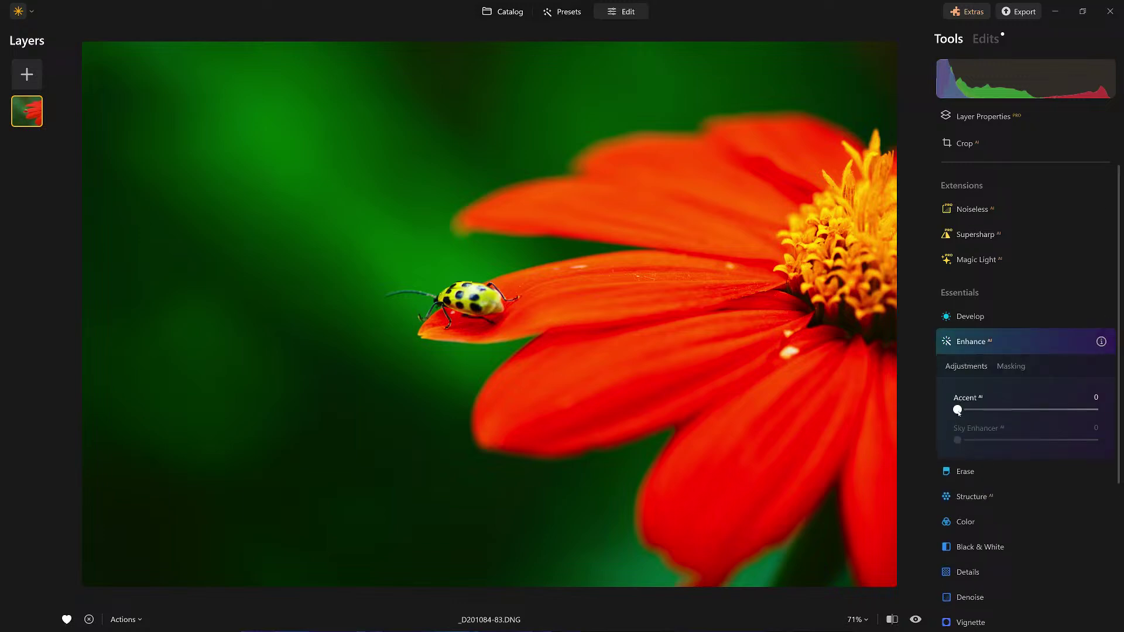
{"action": "left_click_drag", "start_coordinate": [958, 409], "coordinate": [1052, 415]}
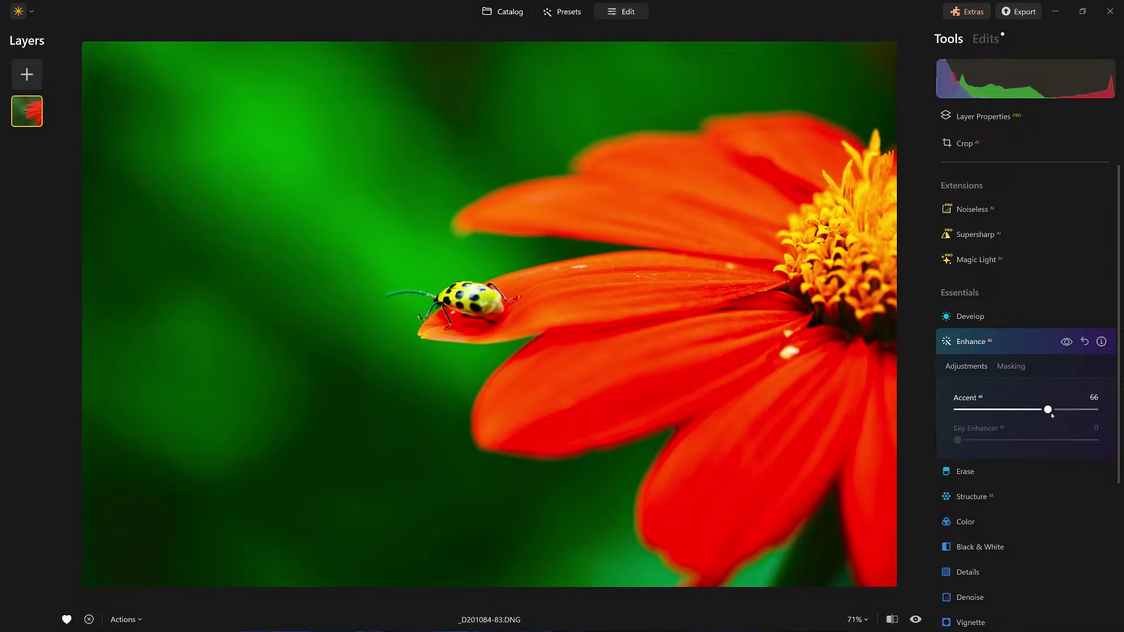
{"action": "left_click", "coordinate": [1066, 342]}
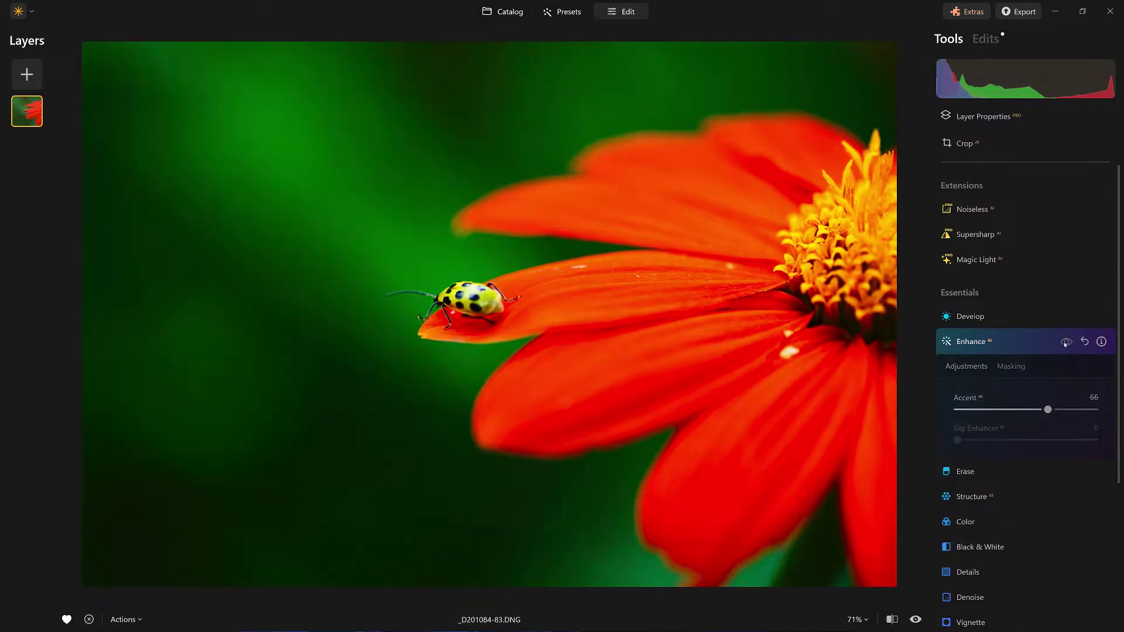
{"action": "left_click", "coordinate": [1066, 342]}
{"action": "left_click", "coordinate": [1024, 344]}
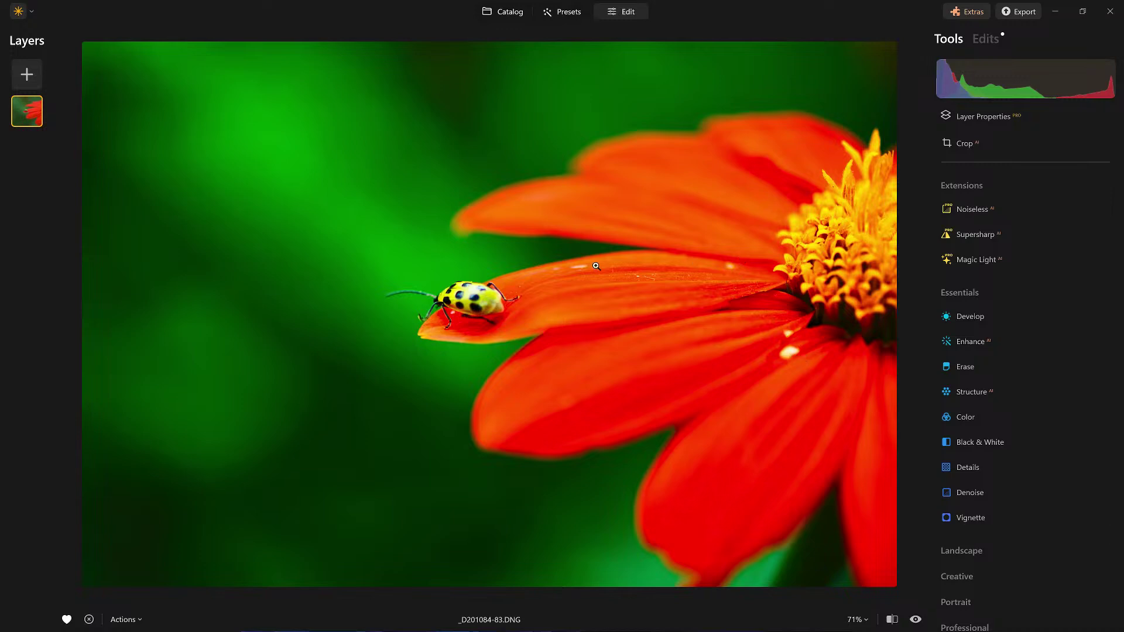
{"action": "left_click", "coordinate": [964, 368]}
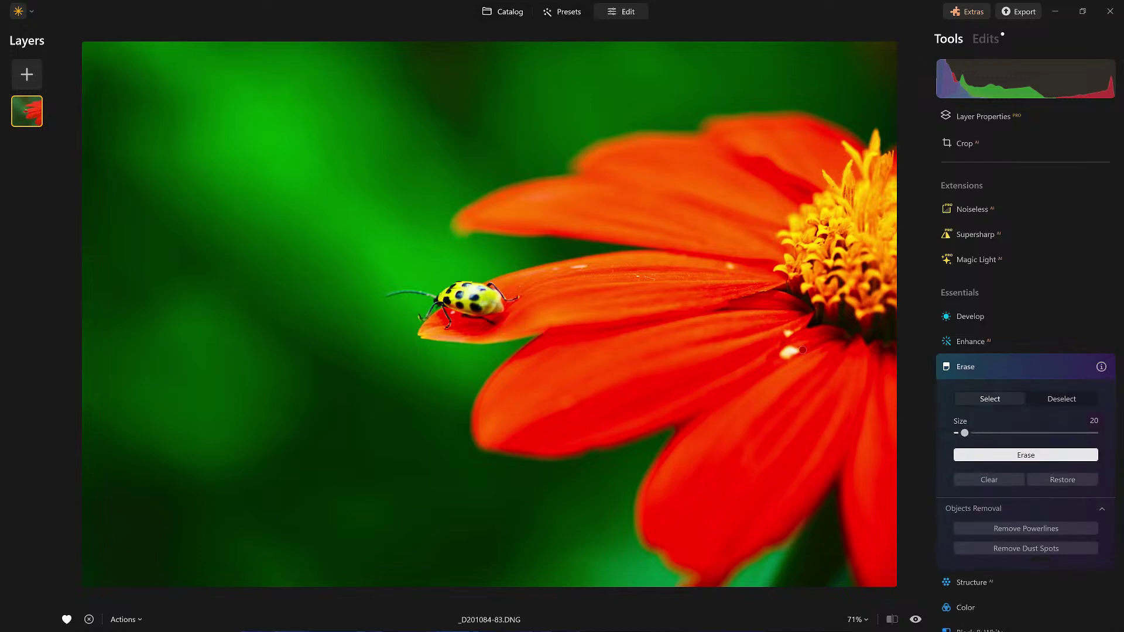
Mark the white dust specks on the lower and upper petals and erase them
{"action": "left_click_drag", "start_coordinate": [802, 350], "coordinate": [789, 352]}
{"action": "left_click", "coordinate": [789, 332]}
{"action": "left_click", "coordinate": [719, 268]}
{"action": "left_click_drag", "start_coordinate": [589, 268], "coordinate": [561, 268]}
{"action": "left_click_drag", "start_coordinate": [647, 278], "coordinate": [631, 277]}
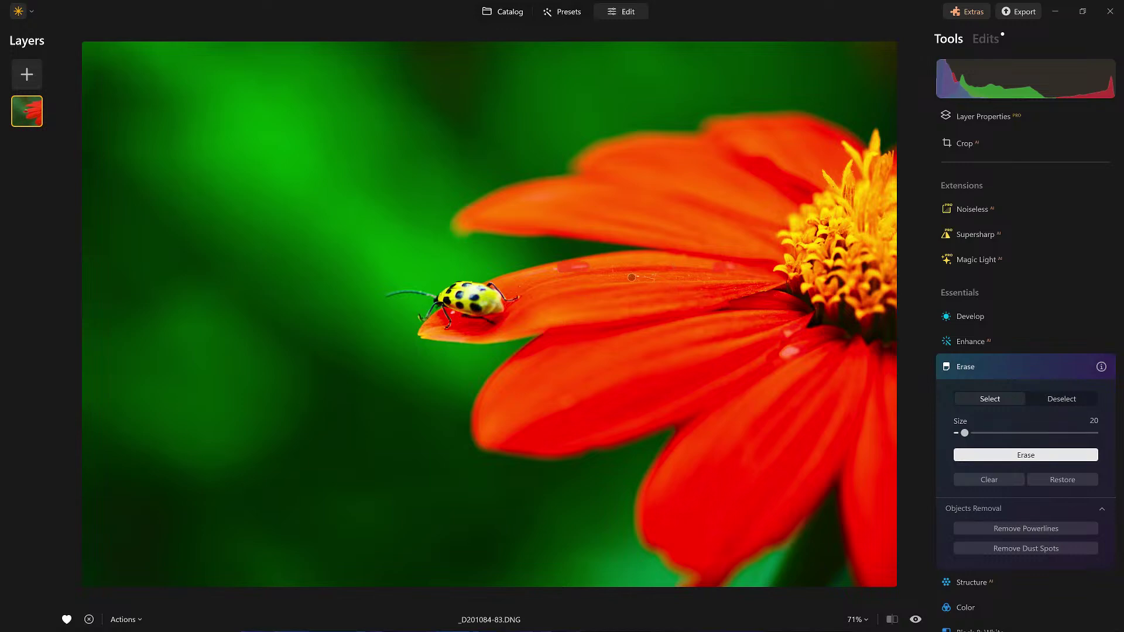
{"action": "left_click", "coordinate": [1036, 456]}
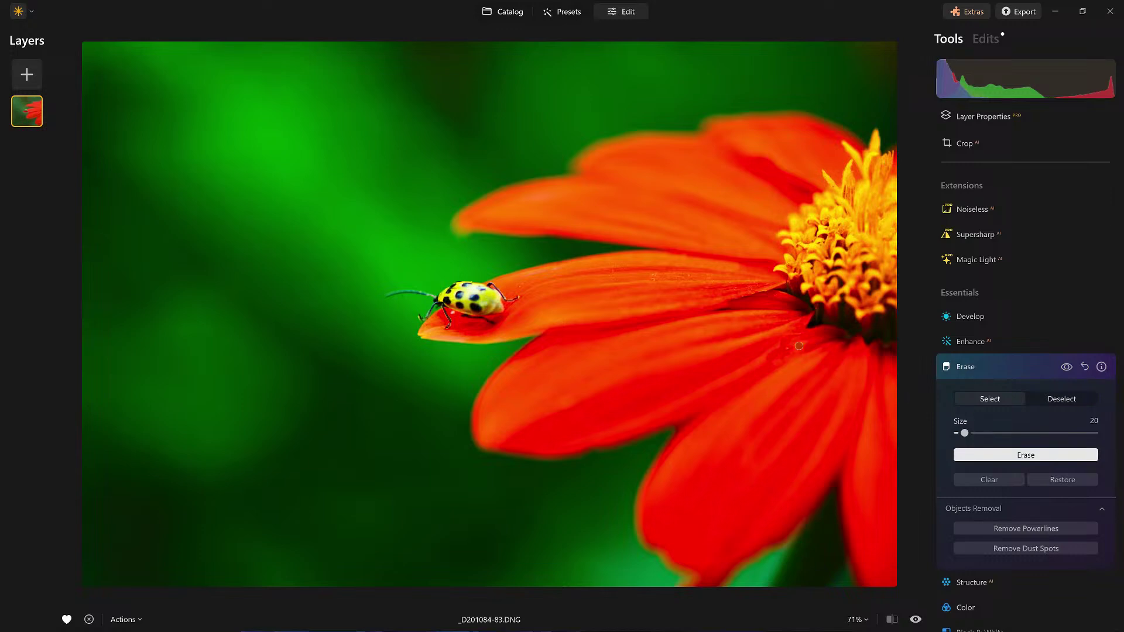
{"action": "left_click", "coordinate": [990, 454]}
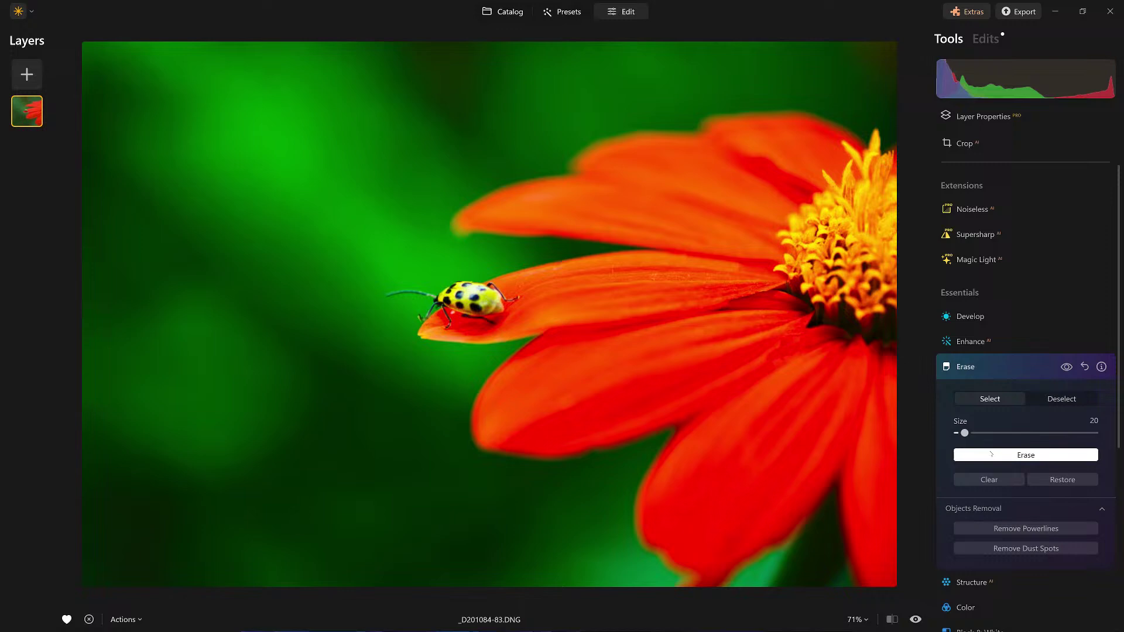
{"action": "left_click", "coordinate": [1000, 370]}
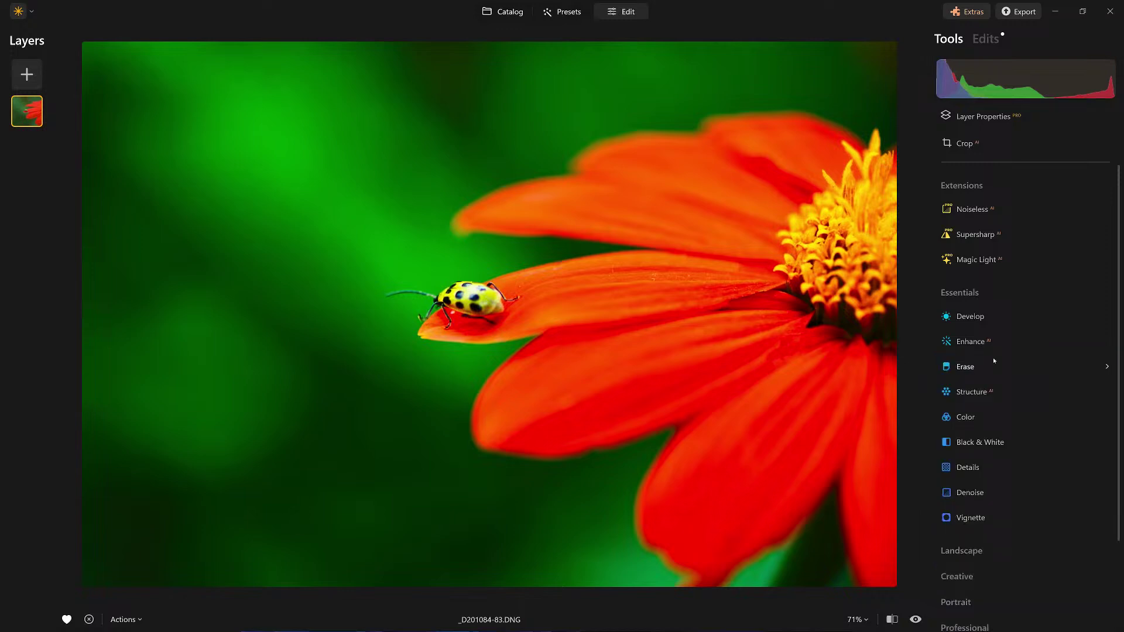
Compare the cleaned photo with the original
{"action": "left_click", "coordinate": [915, 619]}
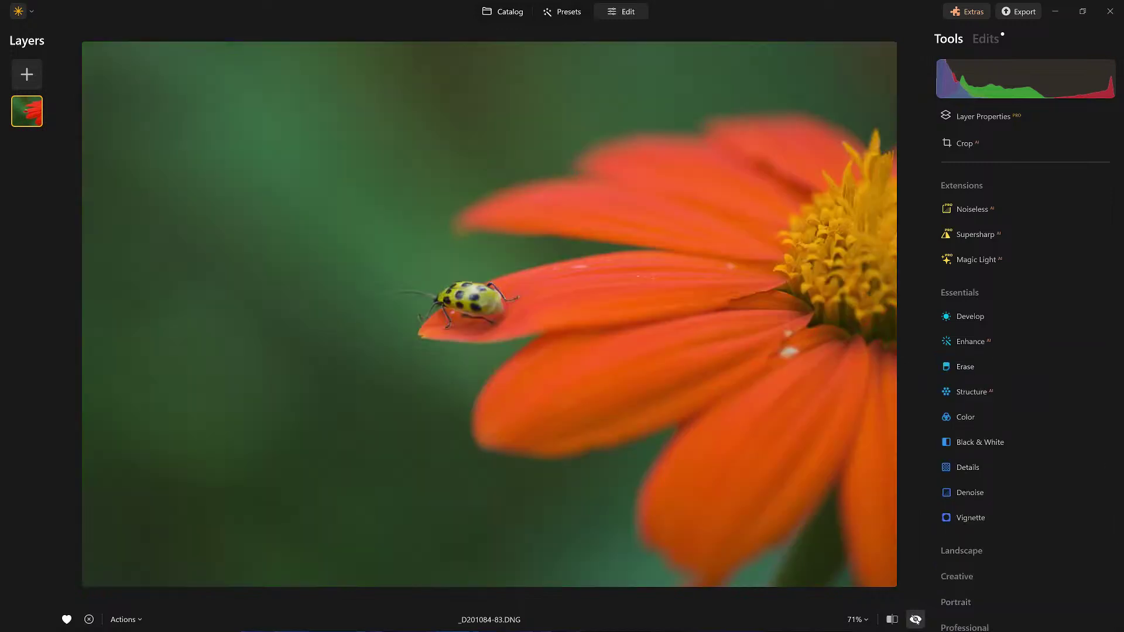
{"action": "left_click", "coordinate": [915, 620]}
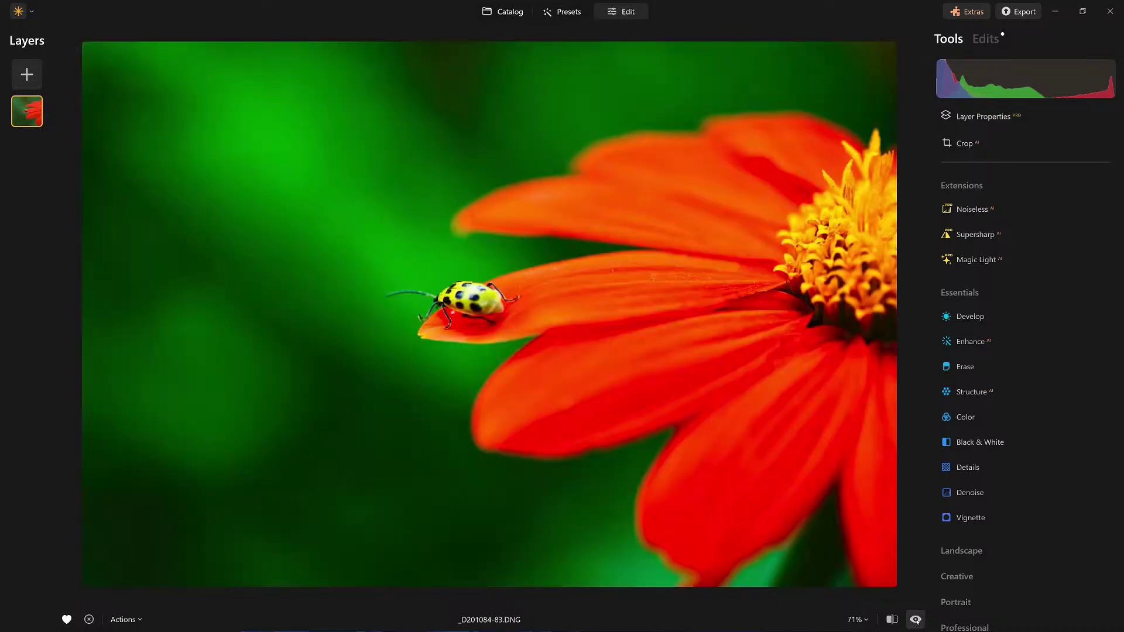
{"action": "left_click", "coordinate": [916, 619]}
{"action": "left_click", "coordinate": [915, 619]}
{"action": "left_click", "coordinate": [975, 396]}
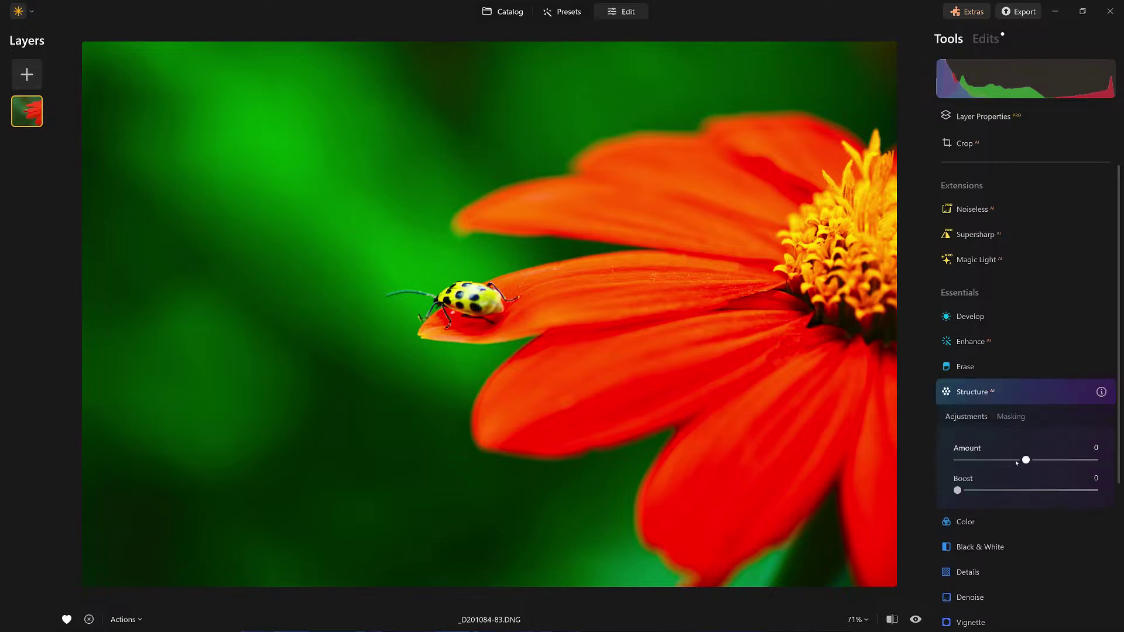
Set Structure Amount to 29 and Boost to 27
{"action": "left_click_drag", "start_coordinate": [1025, 461], "coordinate": [1046, 461]}
{"action": "mouse_move", "coordinate": [1045, 461]}
{"action": "left_mouse_down"}
{"action": "mouse_move", "coordinate": [1095, 460]}
{"action": "mouse_move", "coordinate": [920, 466]}
{"action": "mouse_move", "coordinate": [1094, 460]}
{"action": "mouse_move", "coordinate": [1050, 470]}
{"action": "left_mouse_up"}
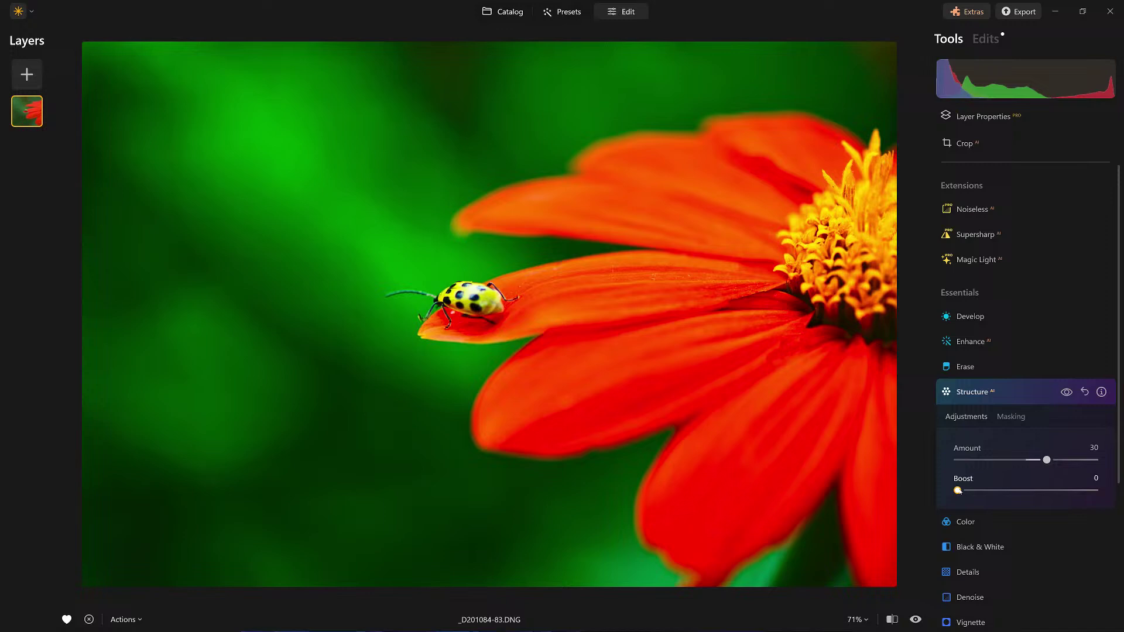
{"action": "left_click_drag", "start_coordinate": [958, 490], "coordinate": [1094, 490]}
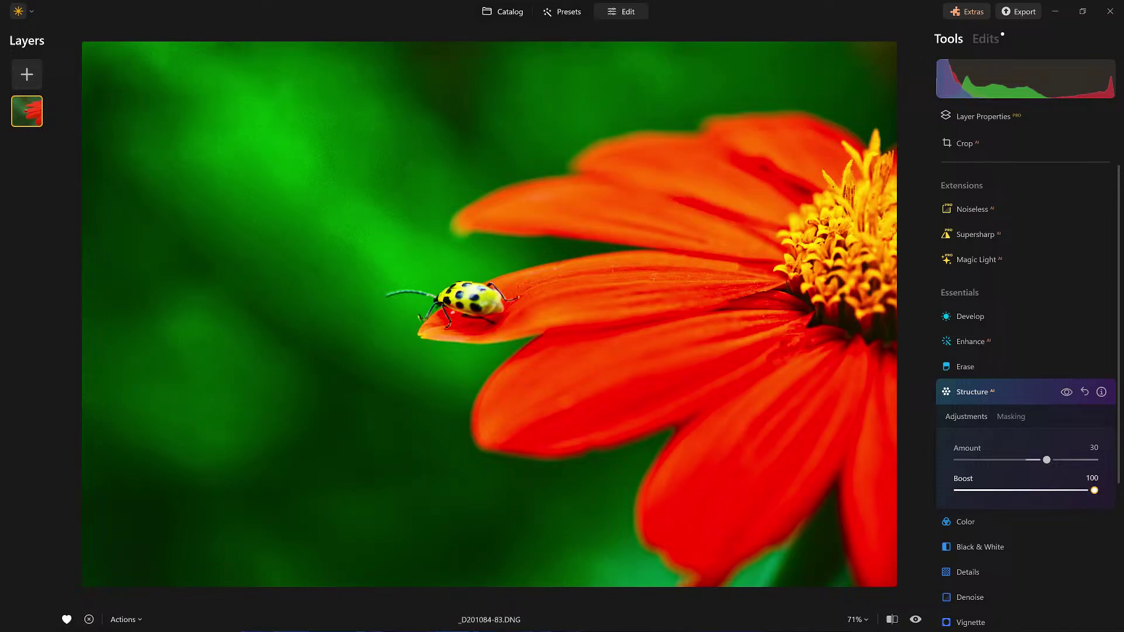
{"action": "left_click_drag", "start_coordinate": [1070, 494], "coordinate": [997, 494]}
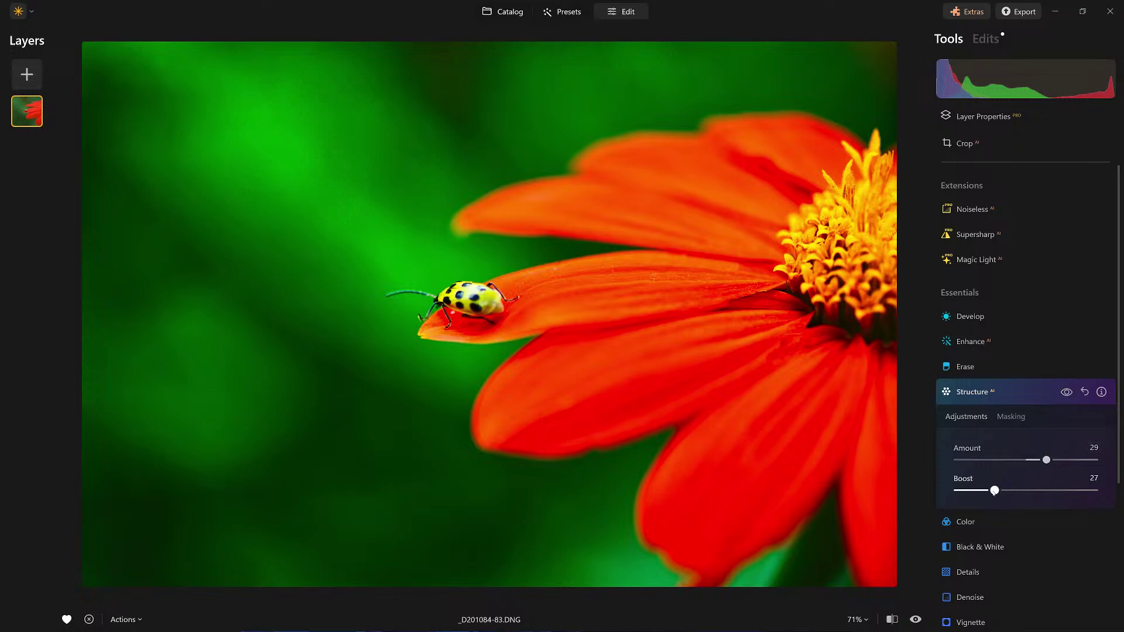
Compare the photo with Structure on and off, then collapse Structure
{"action": "left_click", "coordinate": [1065, 392]}
{"action": "left_click", "coordinate": [1066, 392]}
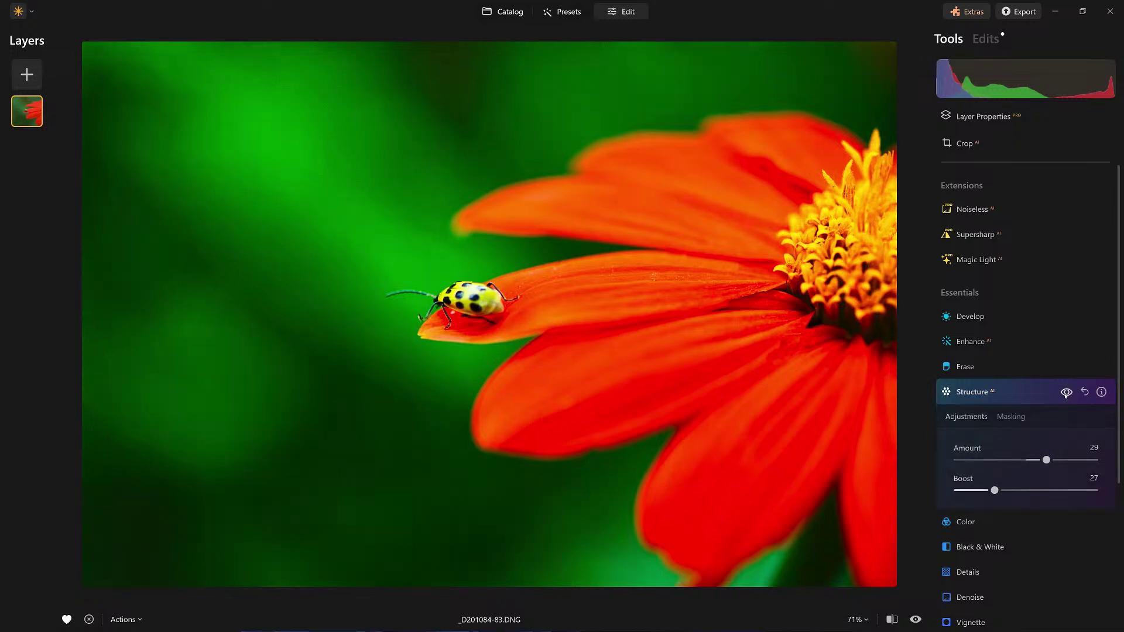
{"action": "left_click", "coordinate": [1066, 392]}
{"action": "left_click", "coordinate": [1066, 392]}
{"action": "left_click", "coordinate": [1022, 395]}
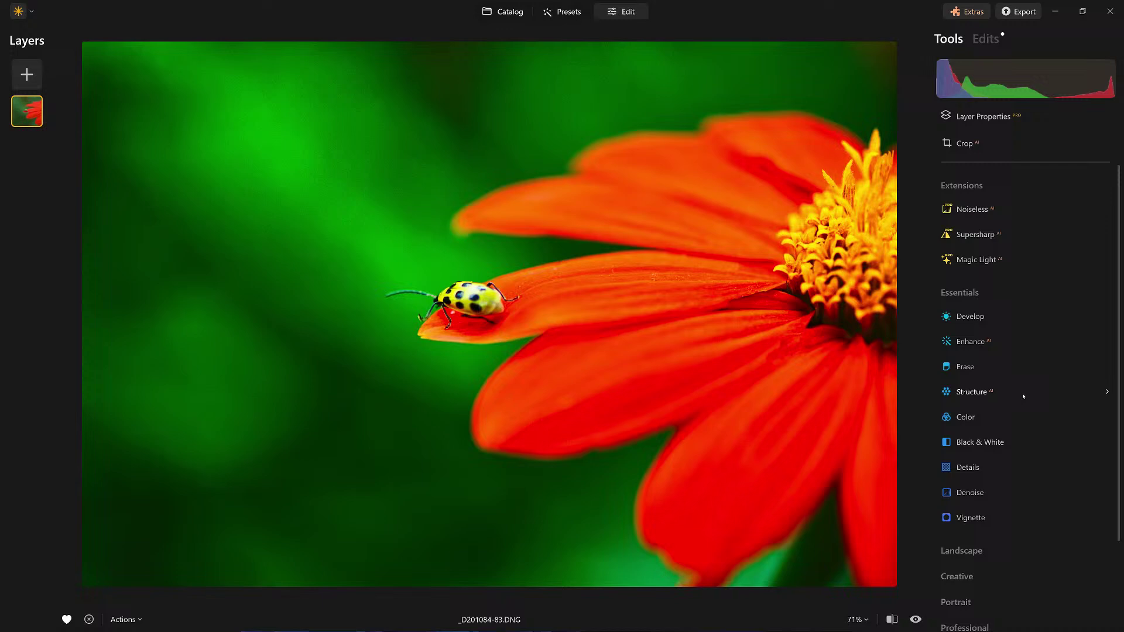
{"action": "left_click", "coordinate": [979, 234]}
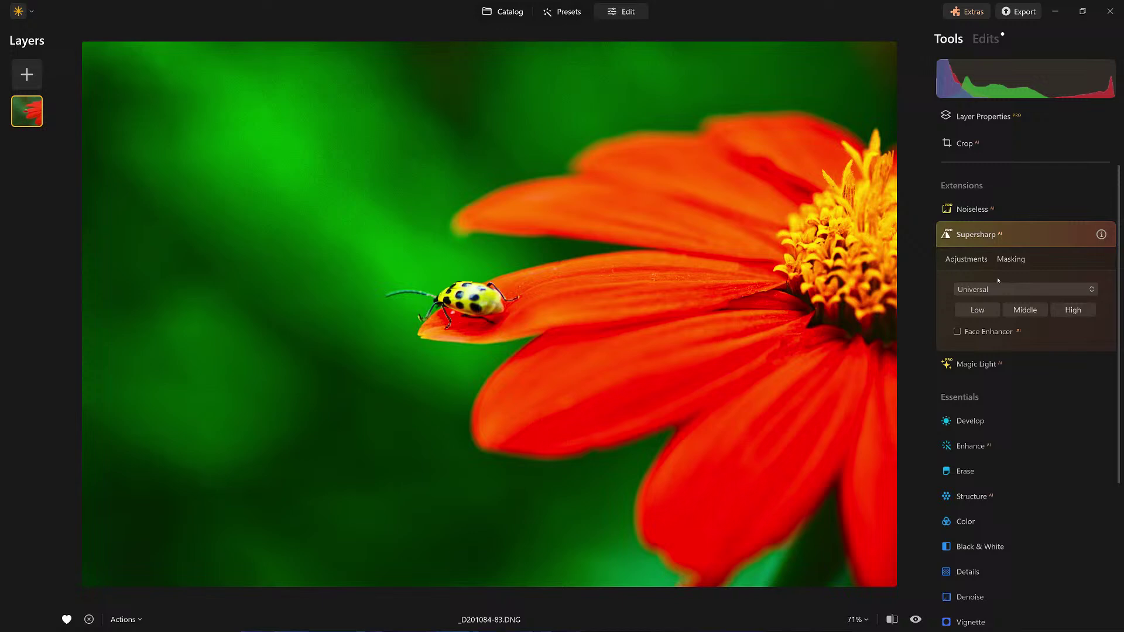
Apply Middle-strength Supersharp and compare the photo with and without it
{"action": "left_click", "coordinate": [1024, 310]}
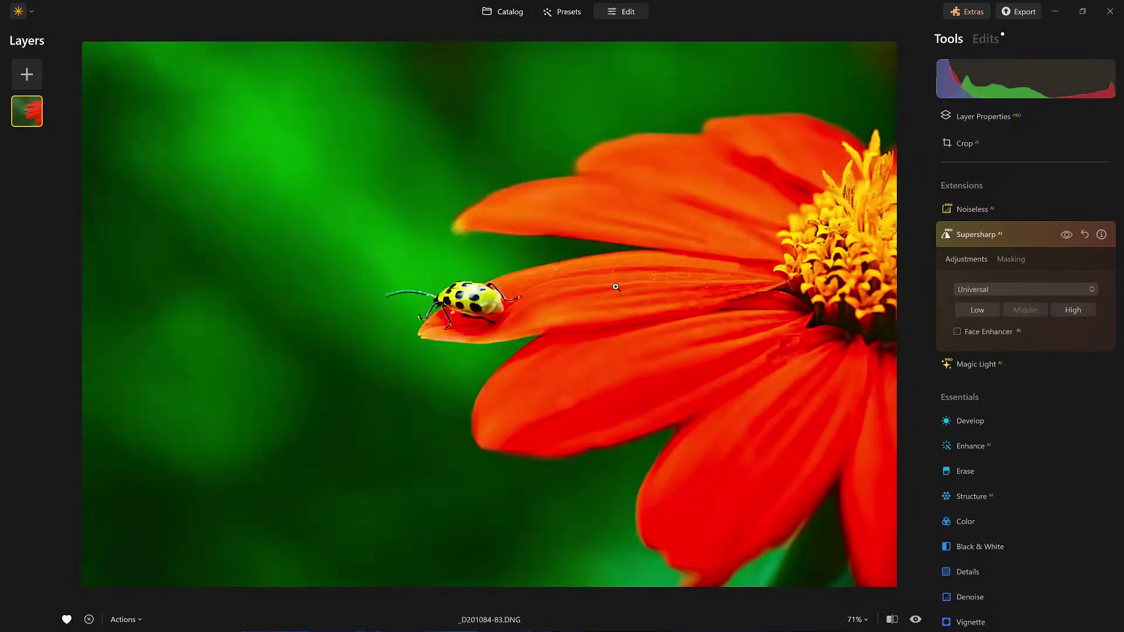
{"action": "left_click", "coordinate": [1067, 235]}
{"action": "left_click", "coordinate": [1067, 235]}
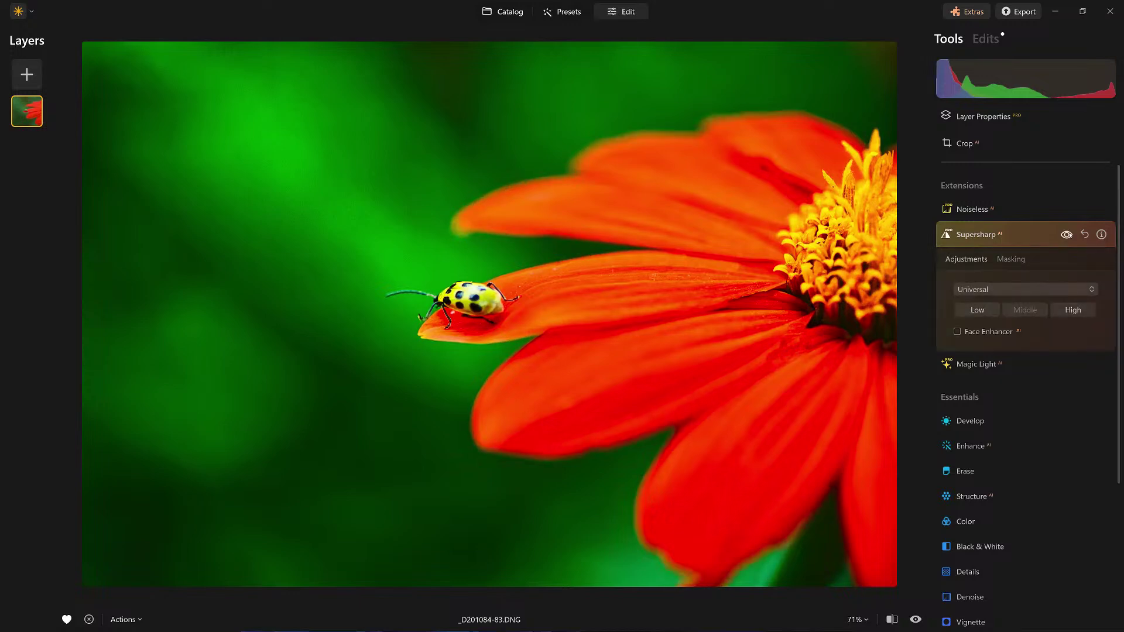
{"action": "left_click", "coordinate": [1067, 235]}
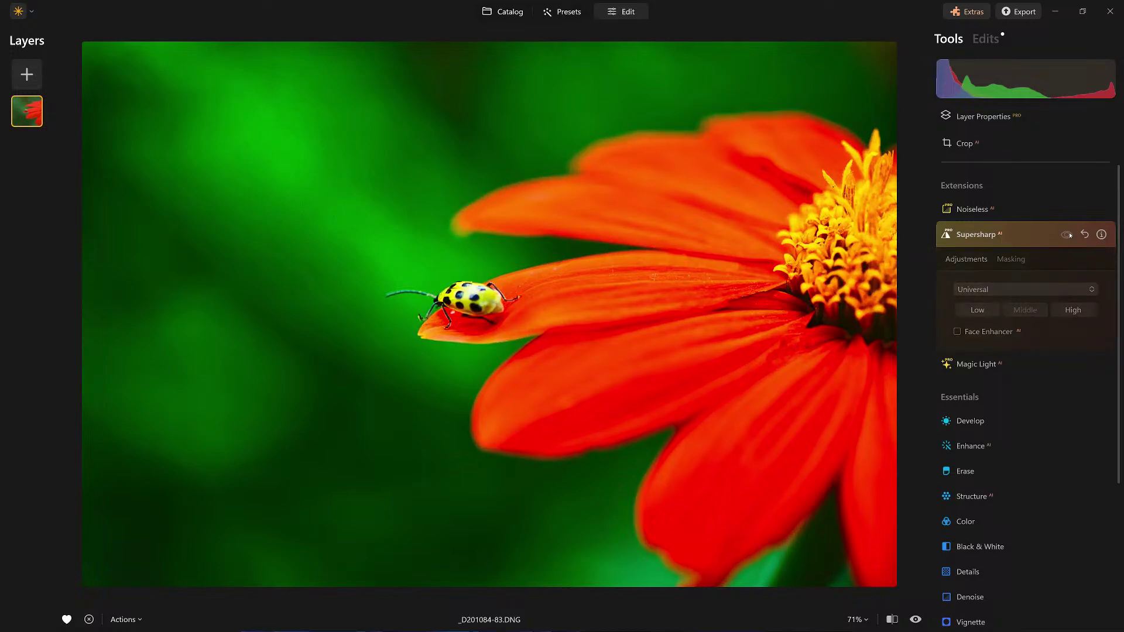
{"action": "left_click", "coordinate": [1067, 235]}
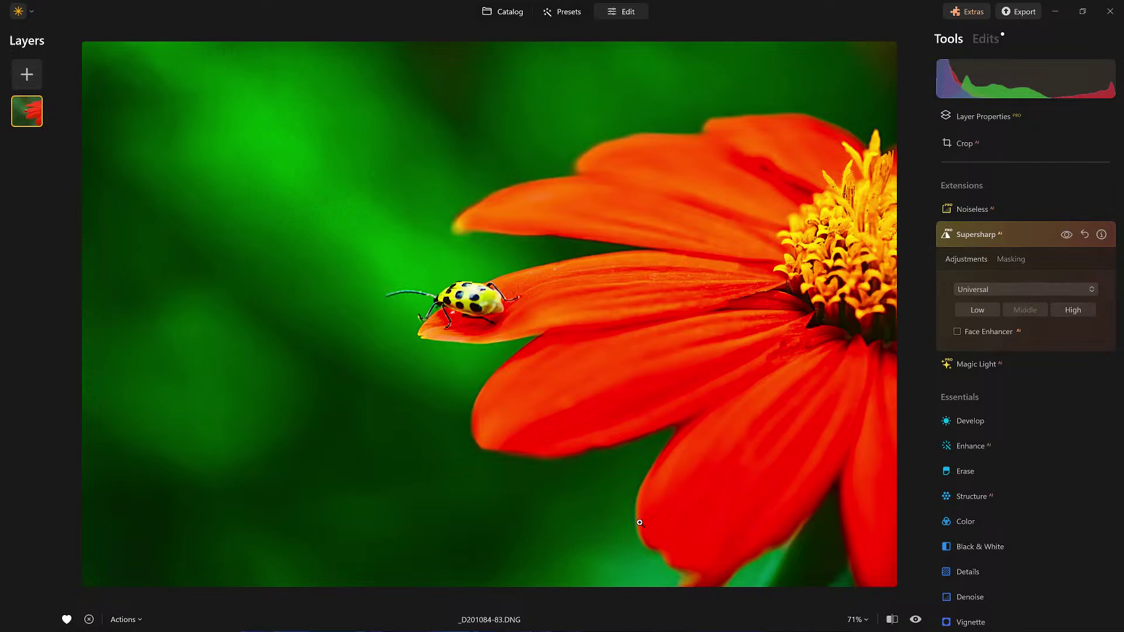
{"action": "left_click", "coordinate": [1011, 259]}
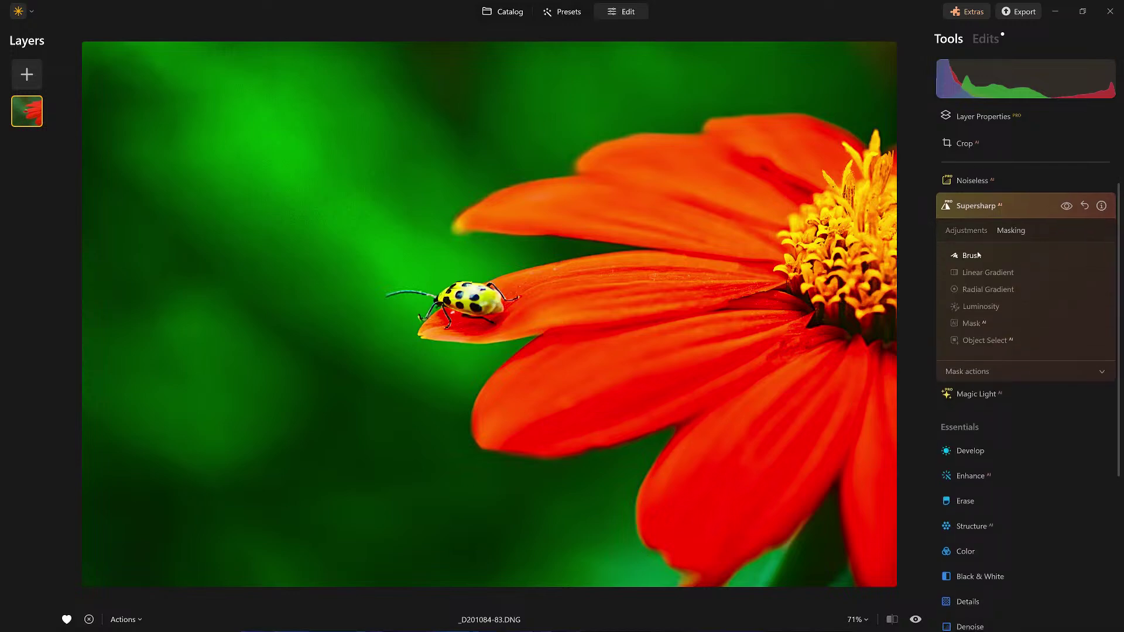
Brush-erase the Supersharp mask over the blurred green background at the bottom
{"action": "left_click", "coordinate": [970, 255]}
{"action": "left_click", "coordinate": [1061, 271]}
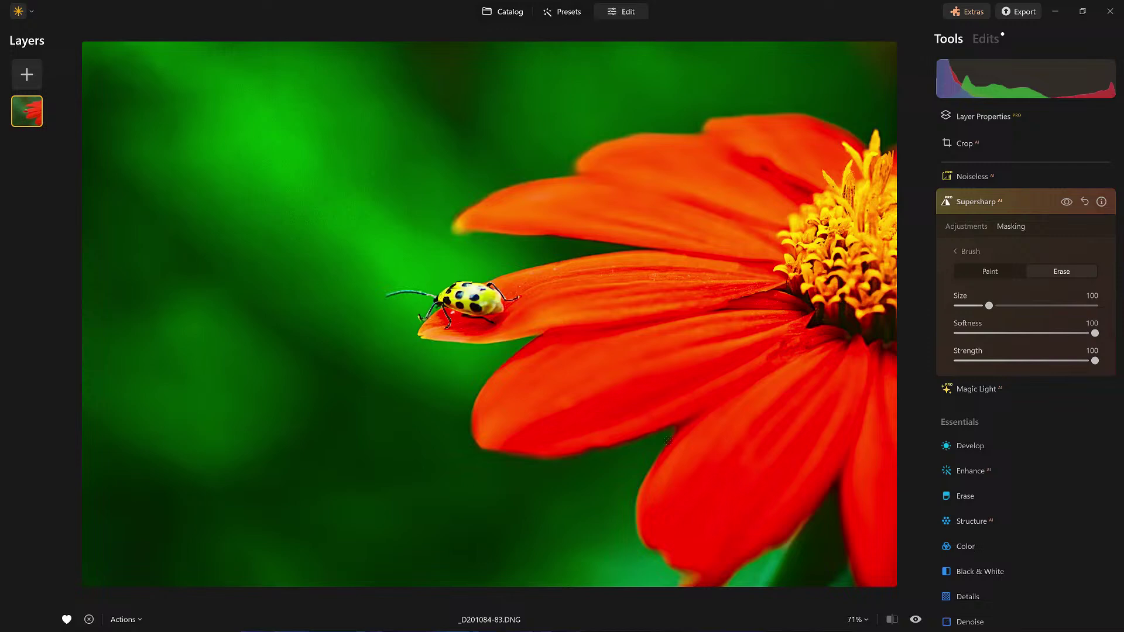
{"action": "mouse_move", "coordinate": [665, 434]}
{"action": "left_mouse_down"}
{"action": "mouse_move", "coordinate": [624, 504]}
{"action": "mouse_move", "coordinate": [652, 562]}
{"action": "mouse_move", "coordinate": [781, 519]}
{"action": "mouse_move", "coordinate": [884, 513]}
{"action": "left_mouse_up"}
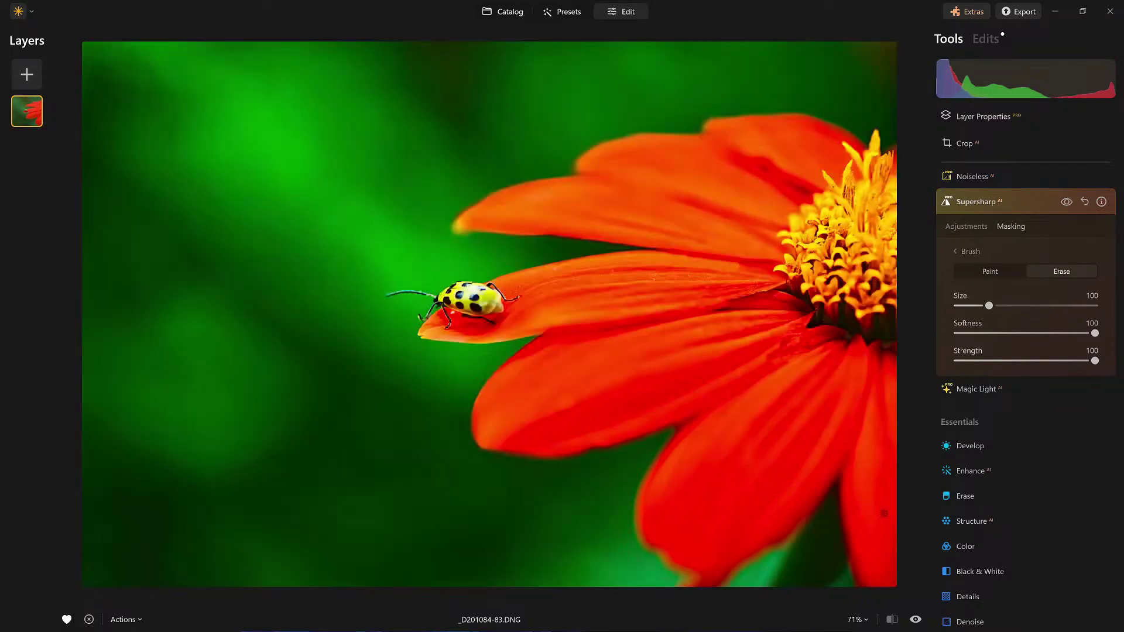
Compare the masked sharpening on and off, then collapse Supersharp
{"action": "left_click", "coordinate": [1064, 202]}
{"action": "left_click", "coordinate": [1064, 202]}
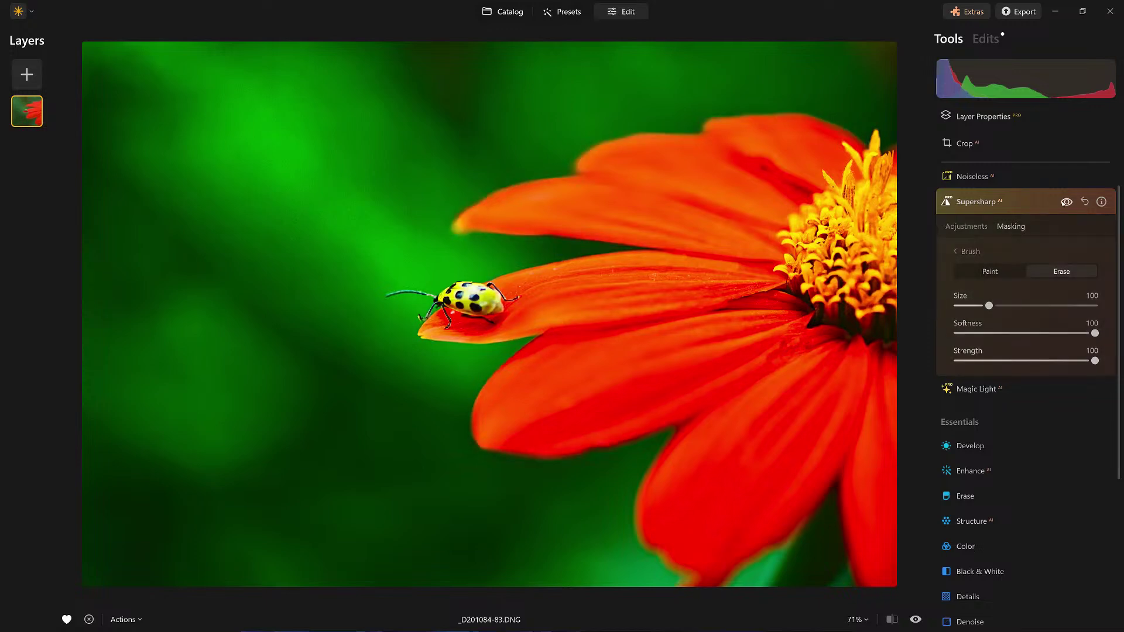
{"action": "left_click", "coordinate": [1064, 202]}
{"action": "left_click", "coordinate": [1064, 202]}
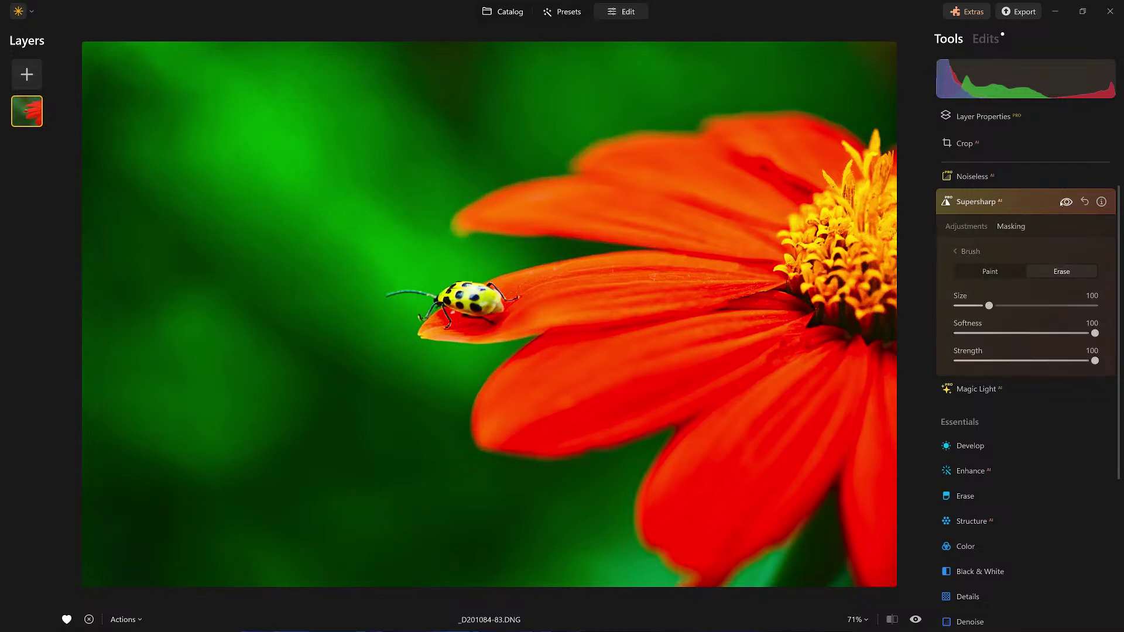
{"action": "left_click", "coordinate": [1008, 201]}
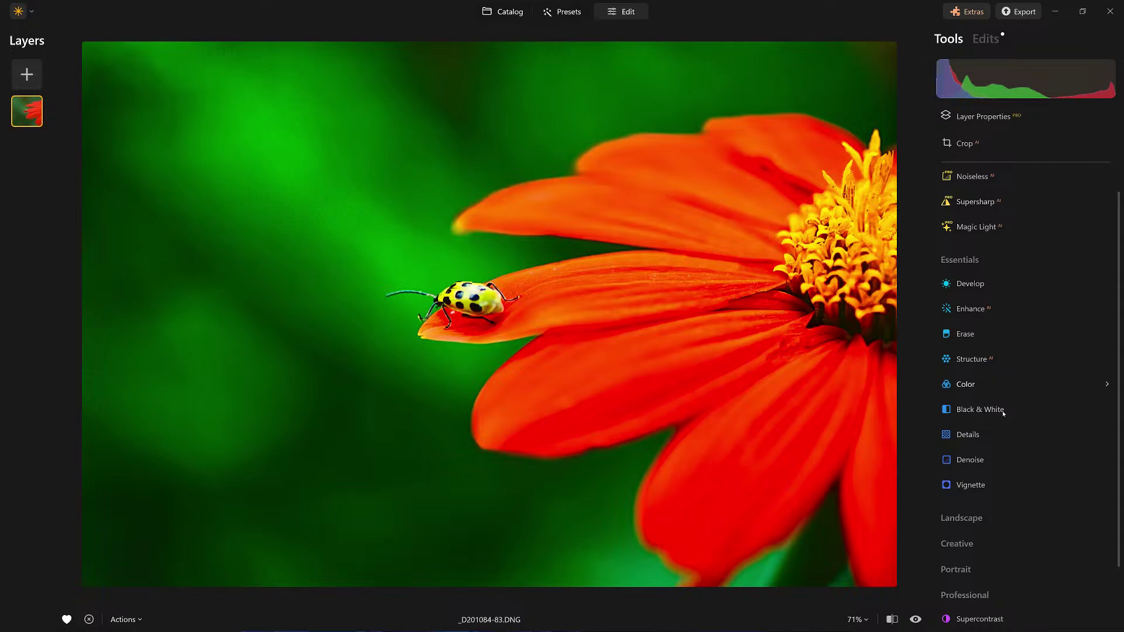
In Dodge & Burn, paint Lighten strokes on three petals with a size-61 brush
{"action": "scroll", "coordinate": [1006, 412], "scroll_direction": "down", "scroll_amount": 3}
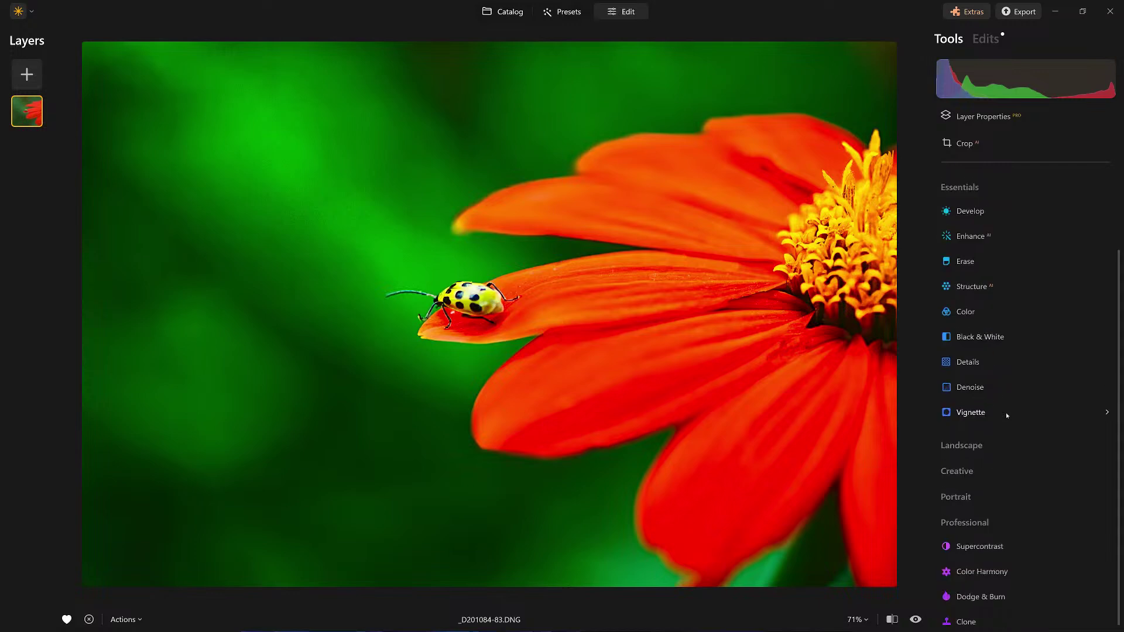
{"action": "left_click", "coordinate": [979, 589]}
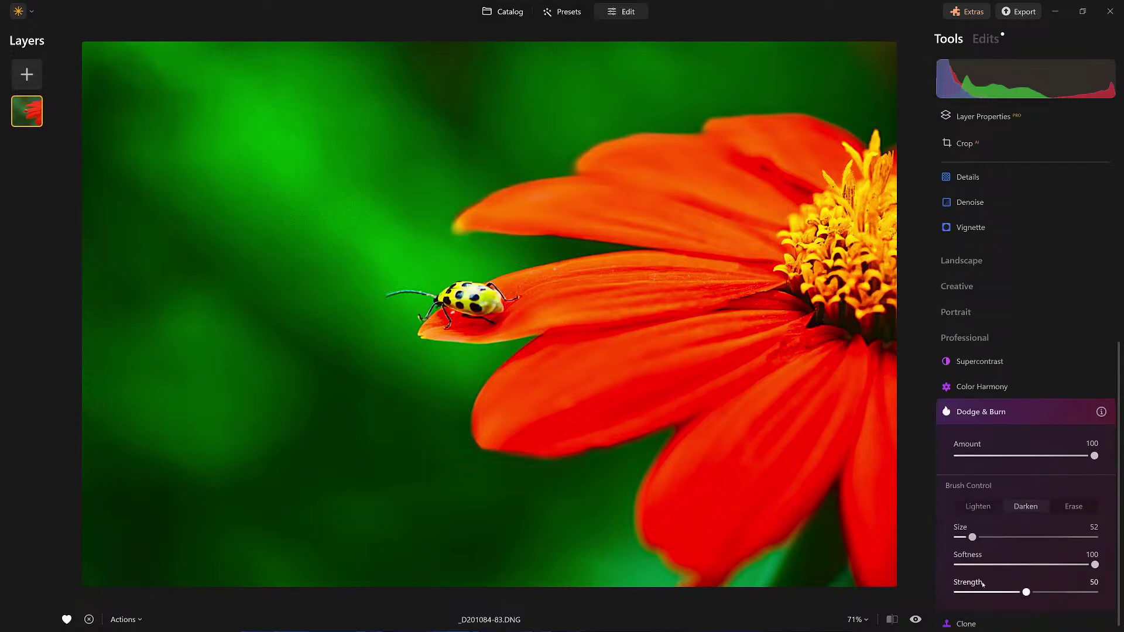
{"action": "left_click", "coordinate": [981, 507]}
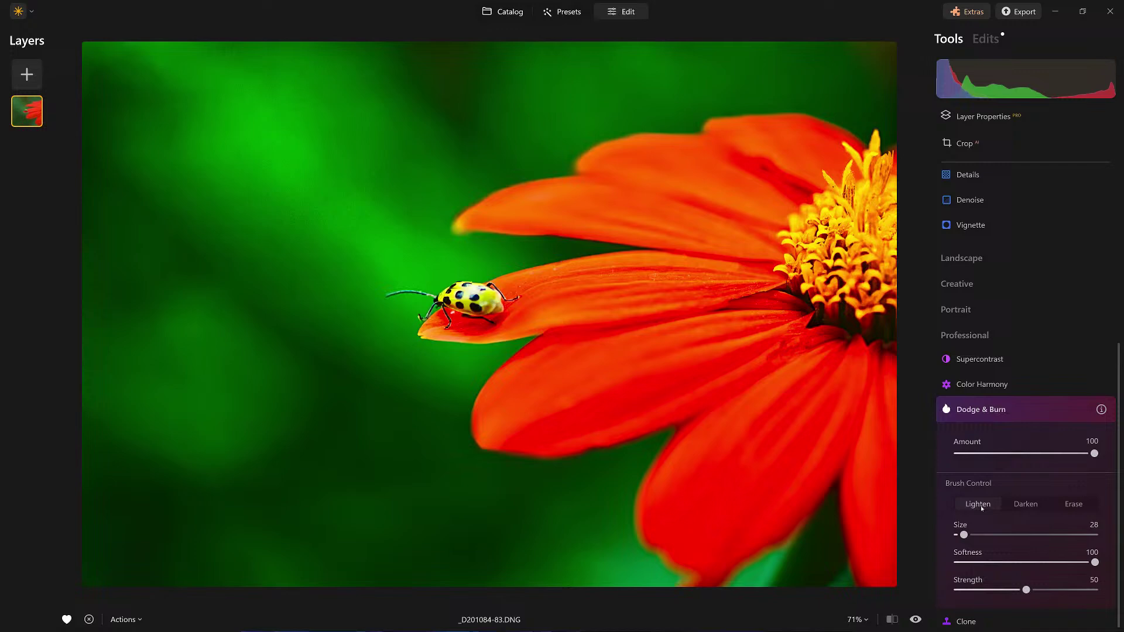
{"action": "left_click_drag", "start_coordinate": [963, 535], "coordinate": [1001, 534]}
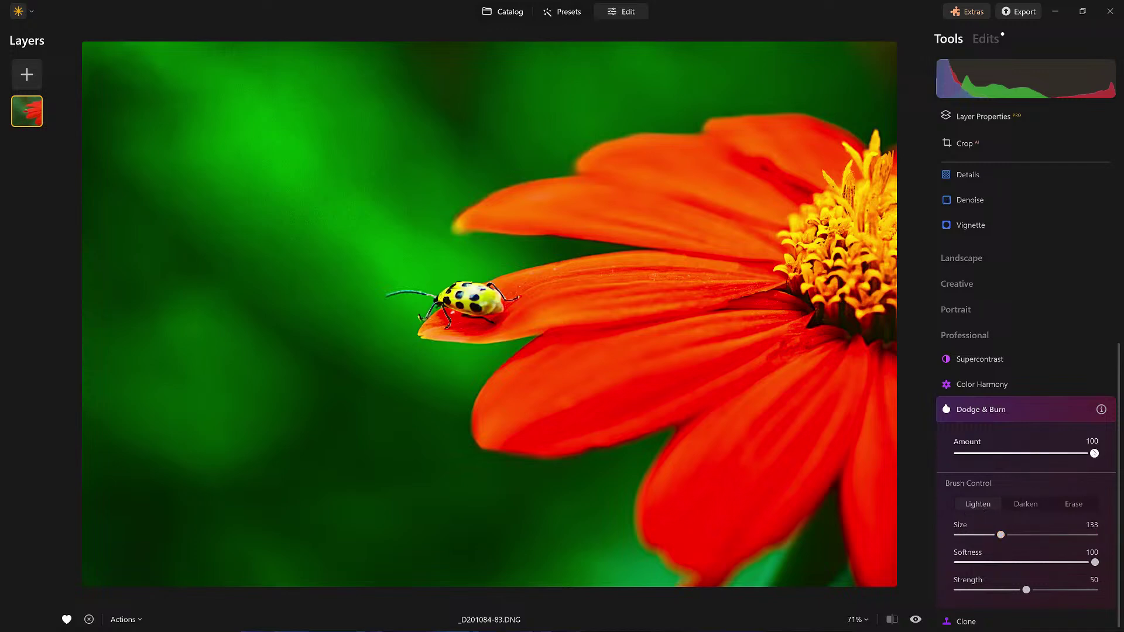
{"action": "key", "text": "bracketleft"}
{"action": "key", "text": "bracketleft"}
{"action": "key", "text": "bracketleft"}
{"action": "key", "text": "bracketleft"}
{"action": "key", "text": "bracketleft"}
{"action": "key", "text": "bracketleft"}
{"action": "key", "text": "bracketleft"}
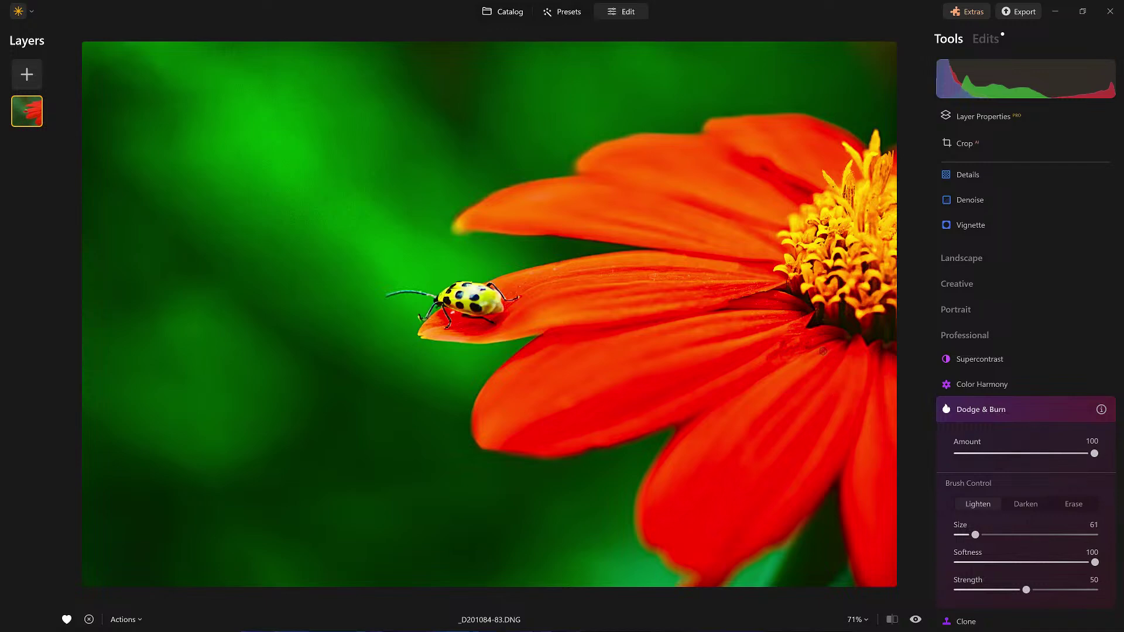
{"action": "left_click_drag", "start_coordinate": [792, 363], "coordinate": [646, 533]}
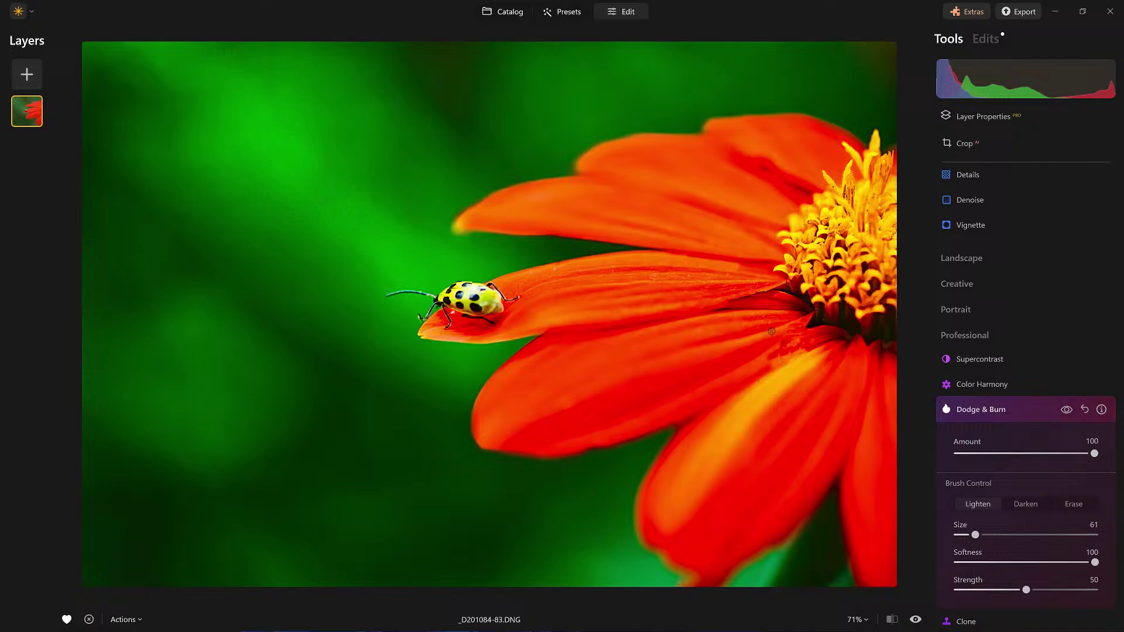
{"action": "mouse_move", "coordinate": [758, 336]}
{"action": "left_mouse_down"}
{"action": "mouse_move", "coordinate": [560, 407]}
{"action": "mouse_move", "coordinate": [545, 438]}
{"action": "left_mouse_up"}
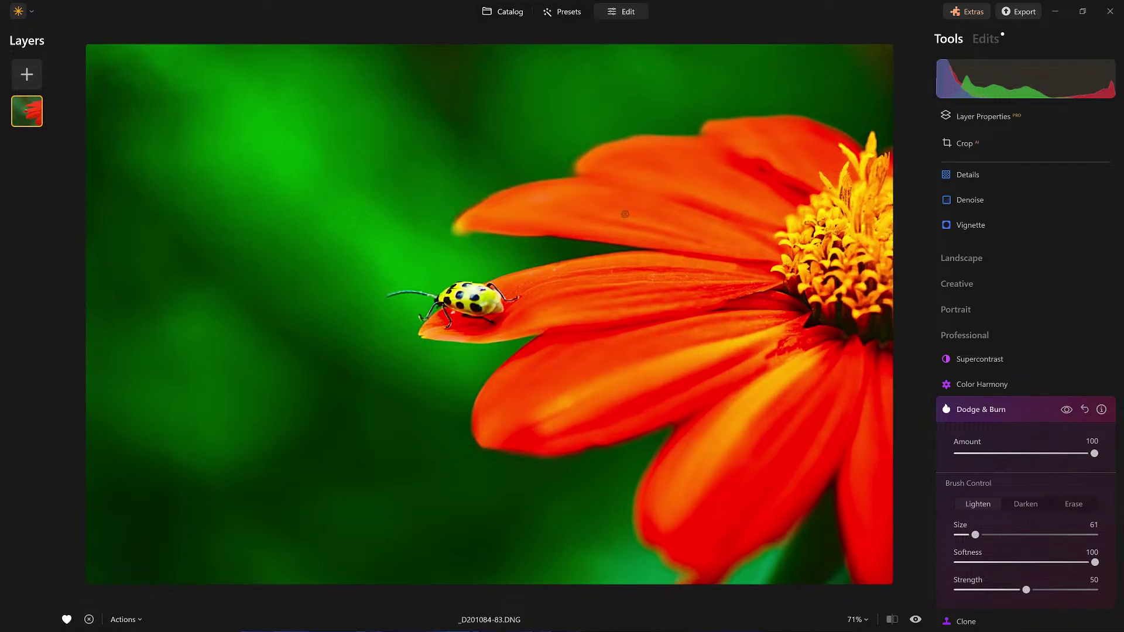
{"action": "left_click_drag", "start_coordinate": [729, 229], "coordinate": [535, 200]}
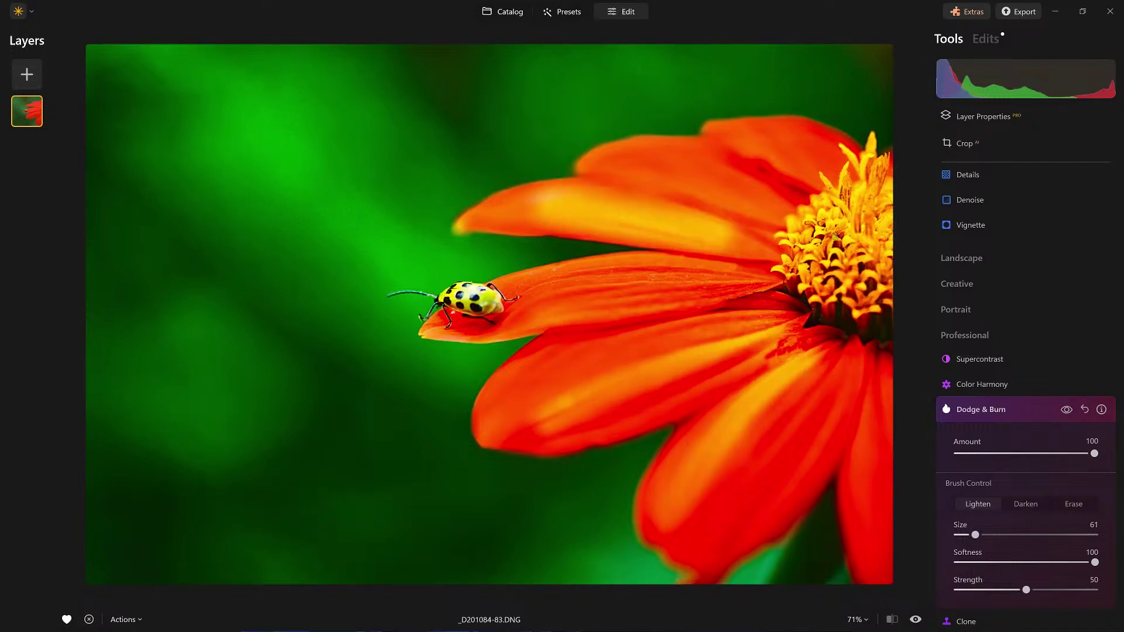
Redo the upper petal stroke gently, lighten the lower petal at size 37, and lower Amount
{"action": "left_click", "coordinate": [1069, 507]}
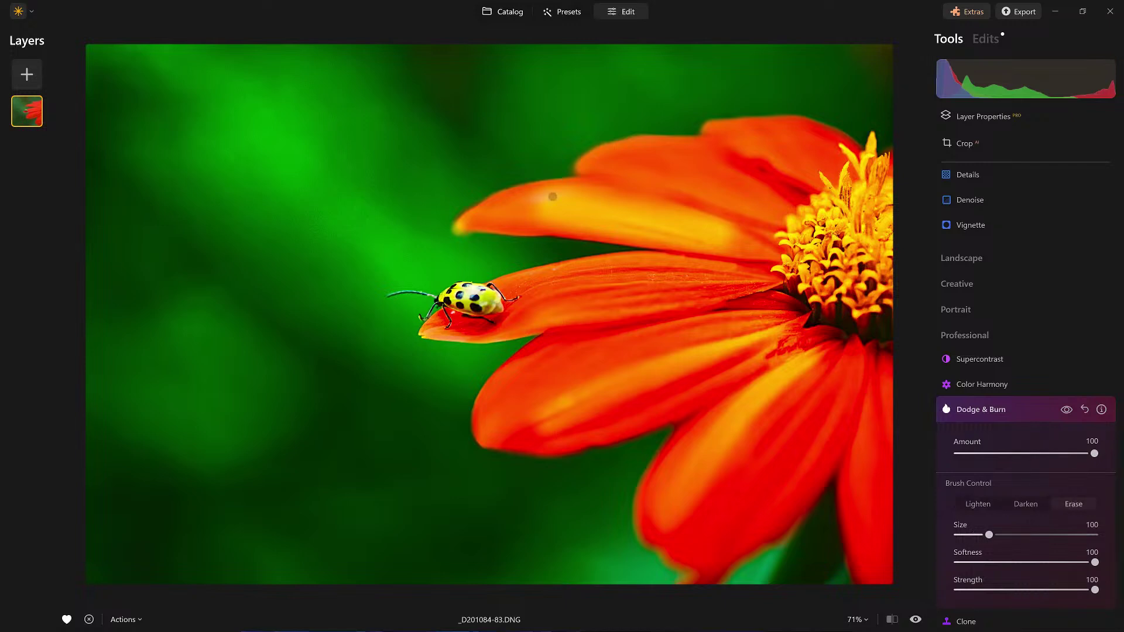
{"action": "left_click_drag", "start_coordinate": [552, 195], "coordinate": [727, 225]}
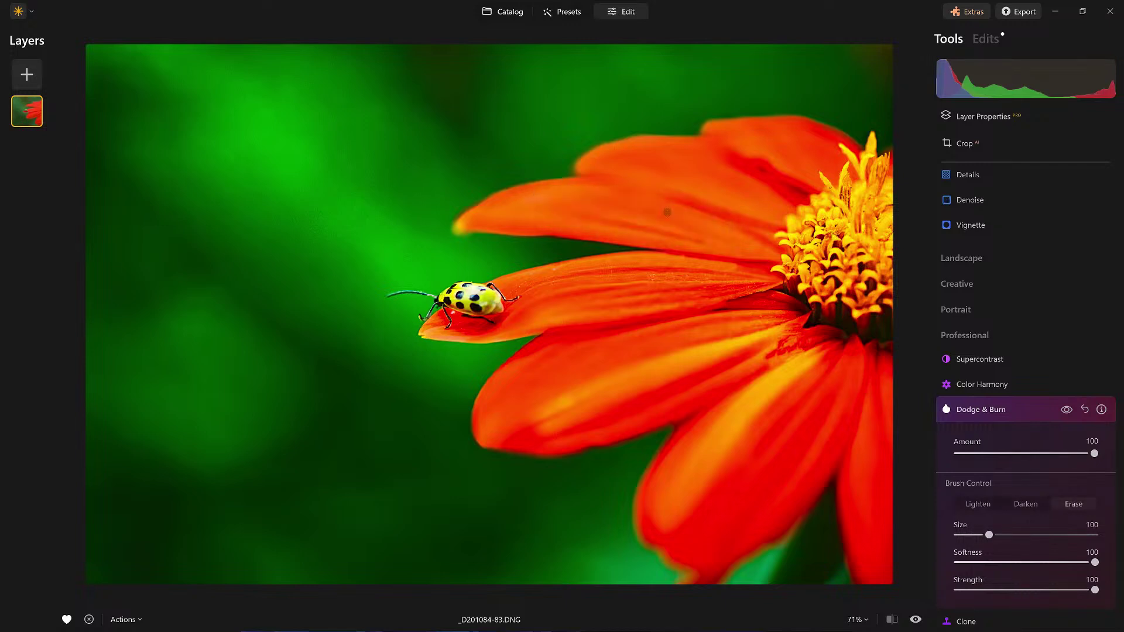
{"action": "key", "text": "bracketleft"}
{"action": "key", "text": "bracketleft"}
{"action": "key", "text": "bracketleft"}
{"action": "key", "text": "bracketleft"}
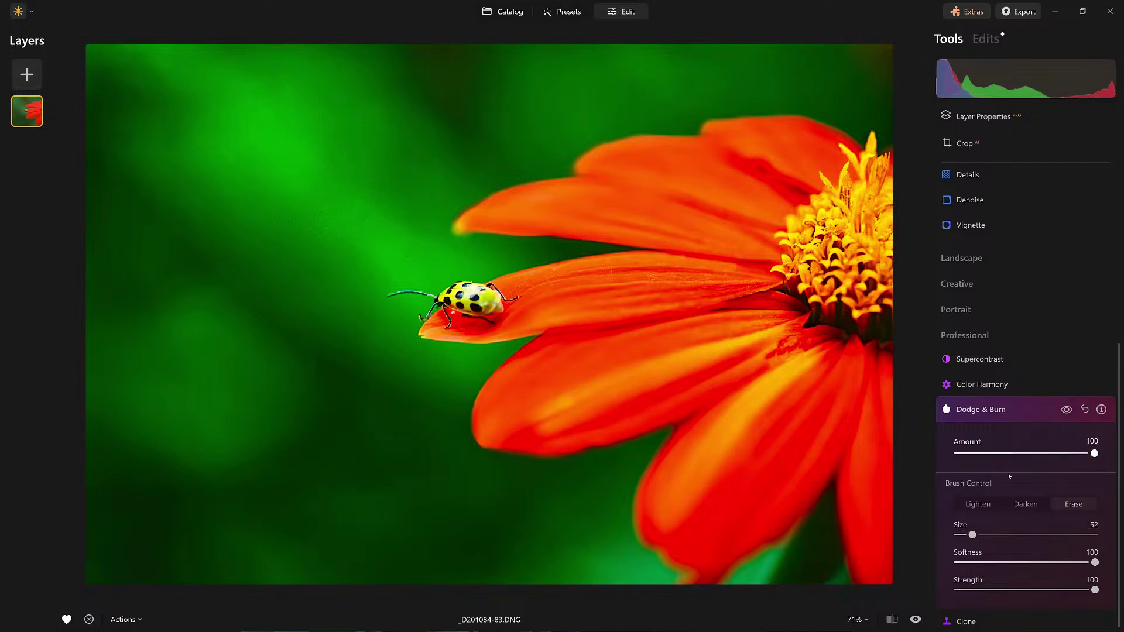
{"action": "left_click", "coordinate": [977, 504]}
{"action": "left_click_drag", "start_coordinate": [740, 235], "coordinate": [544, 205]}
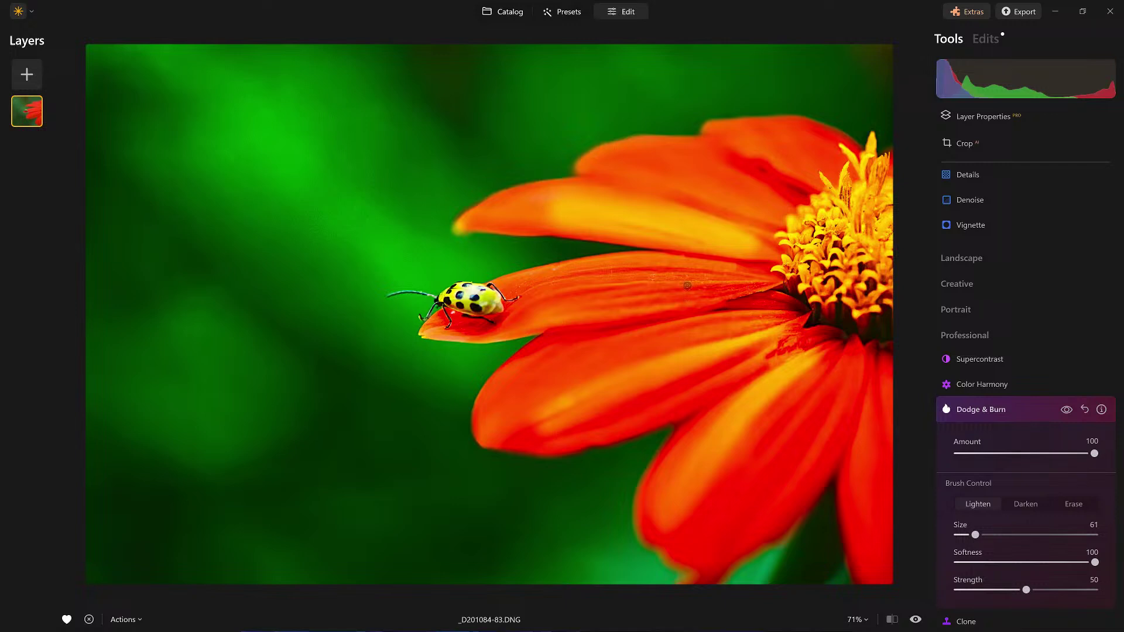
{"action": "key", "text": "bracketleft"}
{"action": "key", "text": "bracketleft"}
{"action": "key", "text": "bracketleft"}
{"action": "left_click_drag", "start_coordinate": [736, 281], "coordinate": [573, 290]}
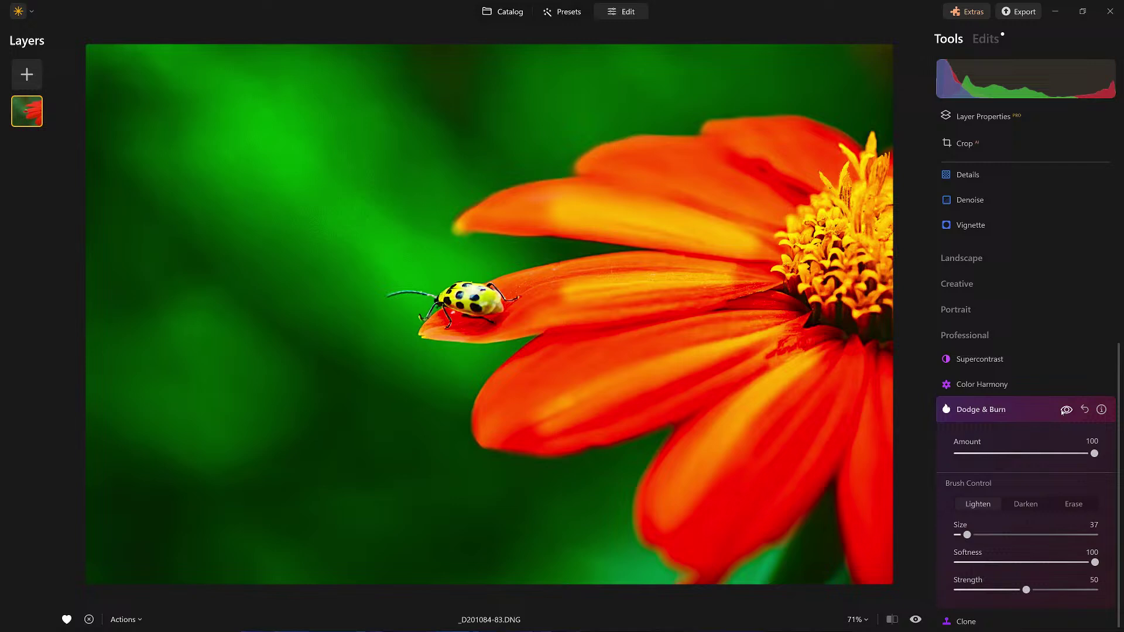
{"action": "mouse_move", "coordinate": [1093, 456]}
{"action": "left_mouse_down"}
{"action": "mouse_move", "coordinate": [924, 459]}
{"action": "mouse_move", "coordinate": [1011, 456]}
{"action": "mouse_move", "coordinate": [978, 462]}
{"action": "left_mouse_up"}
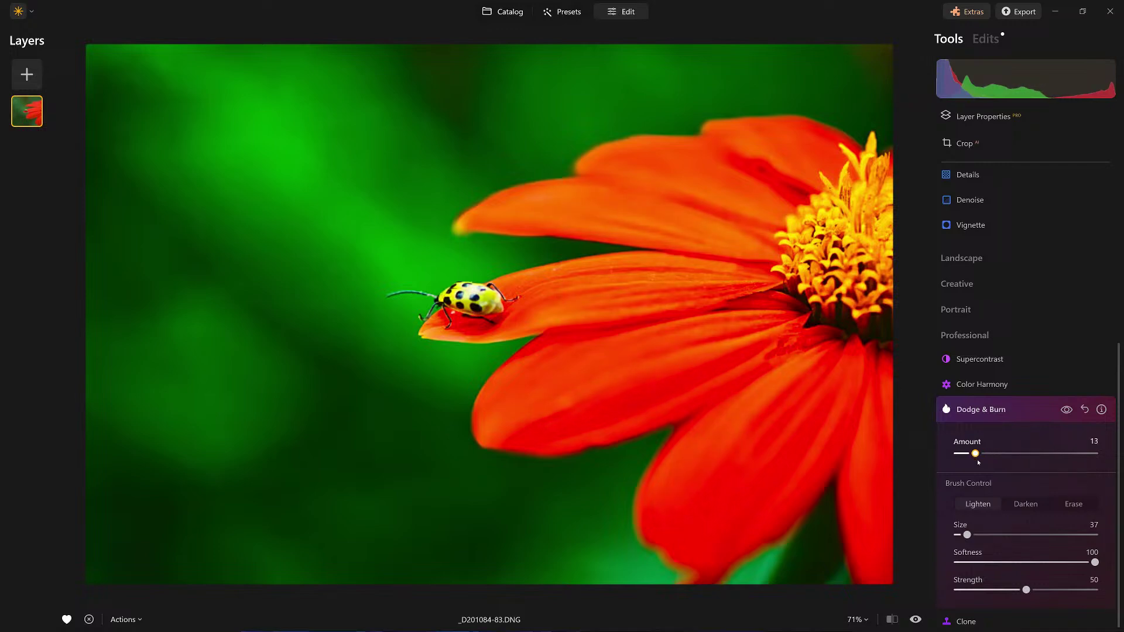
Compare the lightening on and off and settle its Amount at 6
{"action": "left_click", "coordinate": [1067, 411]}
{"action": "left_click", "coordinate": [1066, 411]}
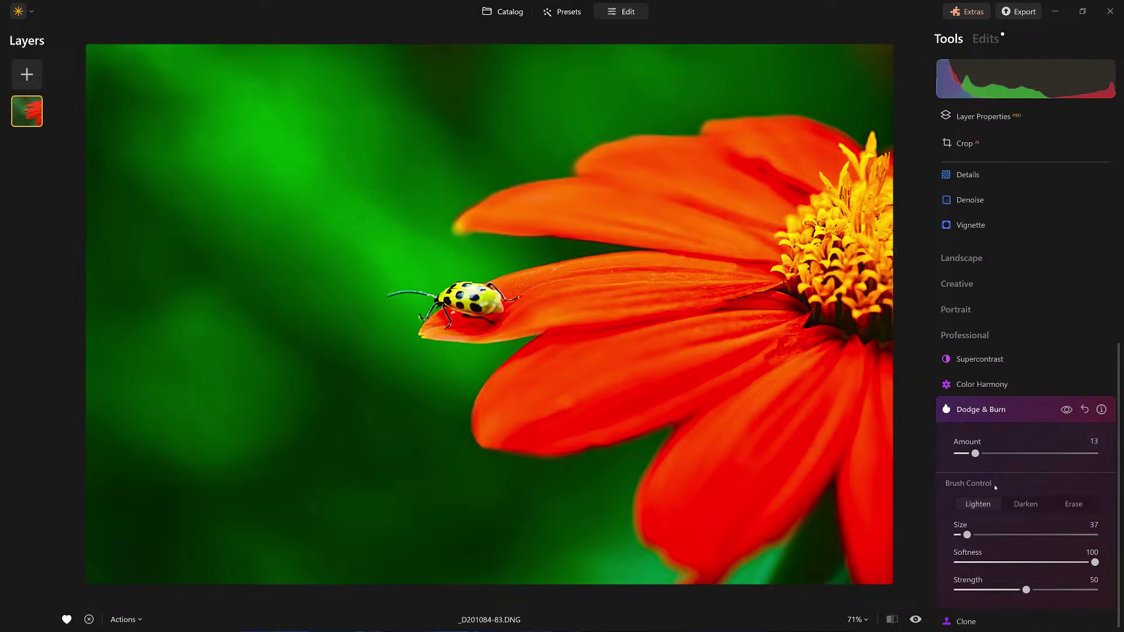
{"action": "left_click_drag", "start_coordinate": [974, 453], "coordinate": [1093, 453]}
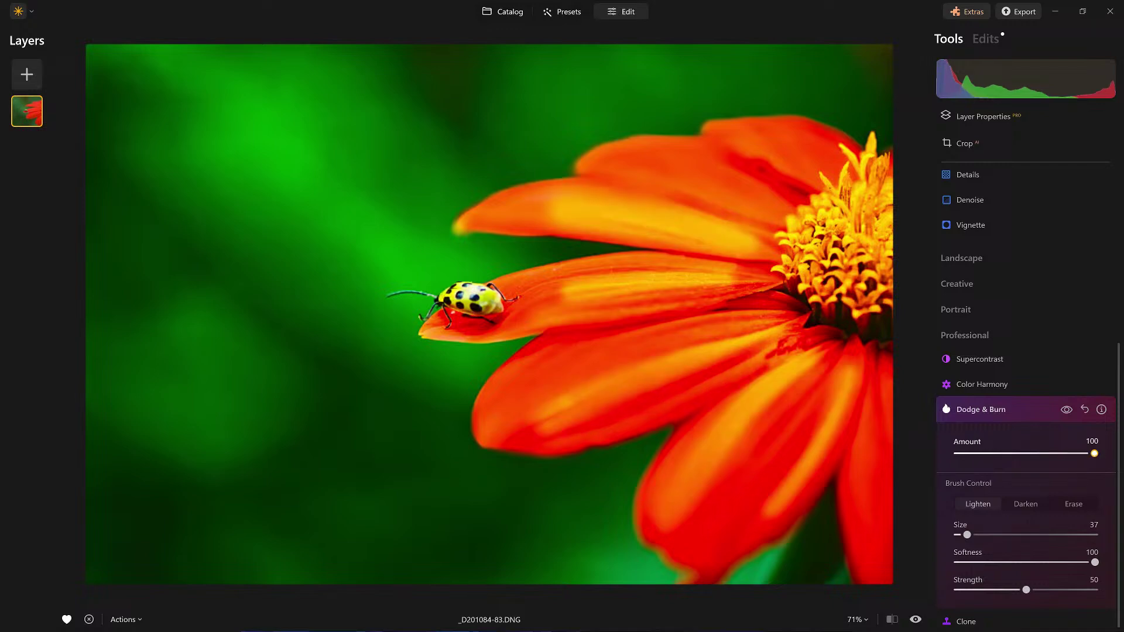
{"action": "mouse_move", "coordinate": [1094, 453]}
{"action": "left_mouse_down"}
{"action": "mouse_move", "coordinate": [957, 456]}
{"action": "mouse_move", "coordinate": [969, 456]}
{"action": "left_mouse_up"}
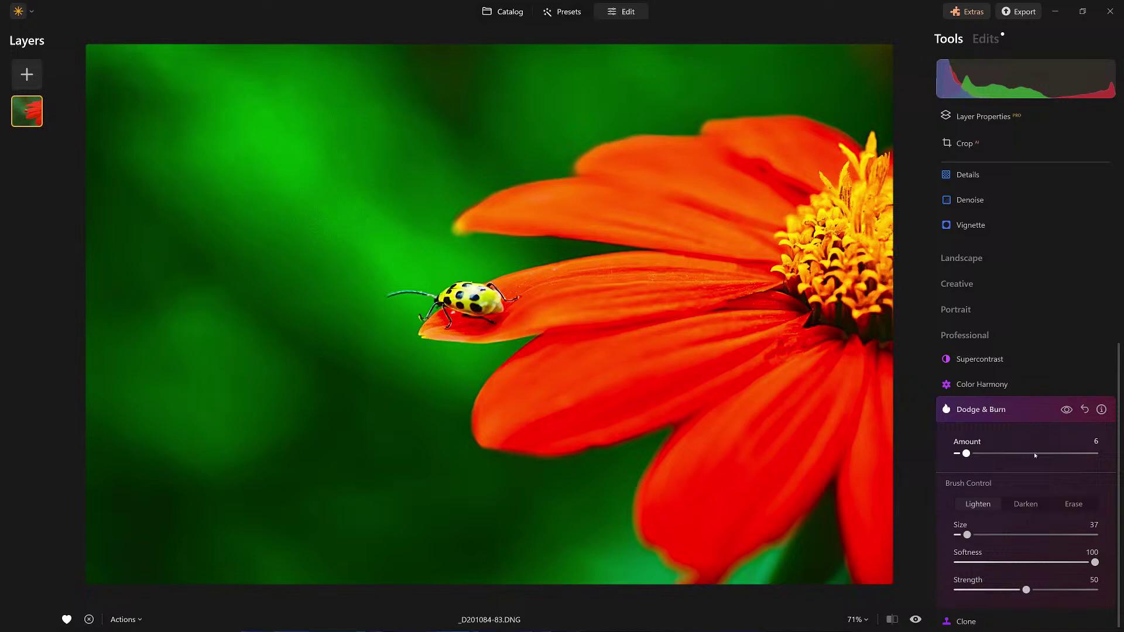
Check Dodge & Burn in the applied edits list, then return to the Tools list
{"action": "left_click", "coordinate": [1008, 410]}
{"action": "left_click", "coordinate": [979, 591]}
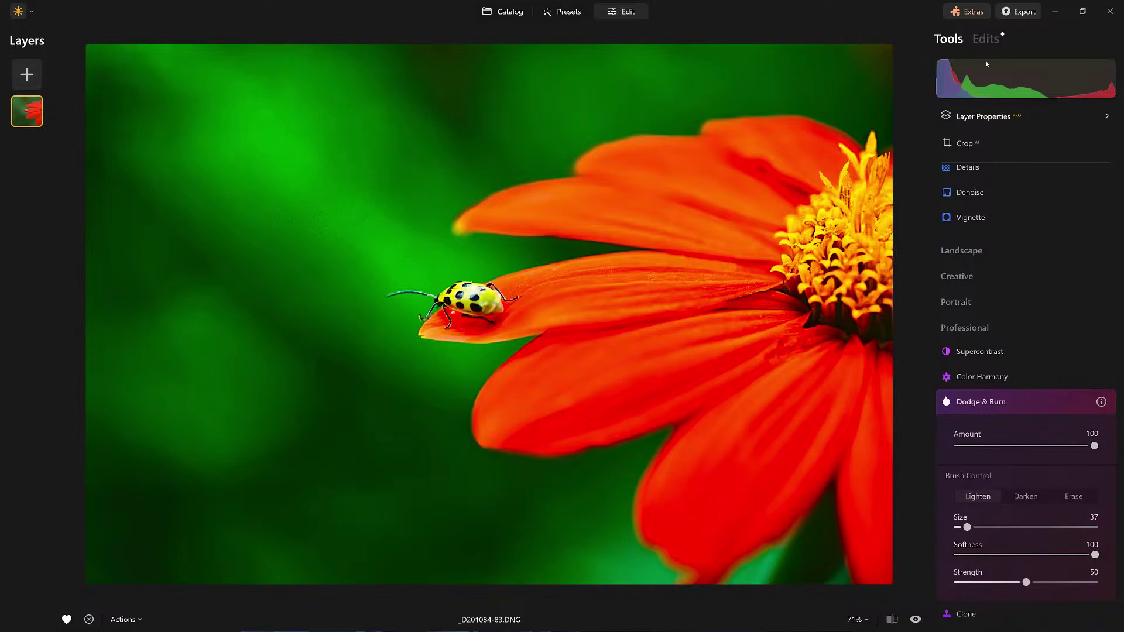
{"action": "left_click", "coordinate": [978, 40]}
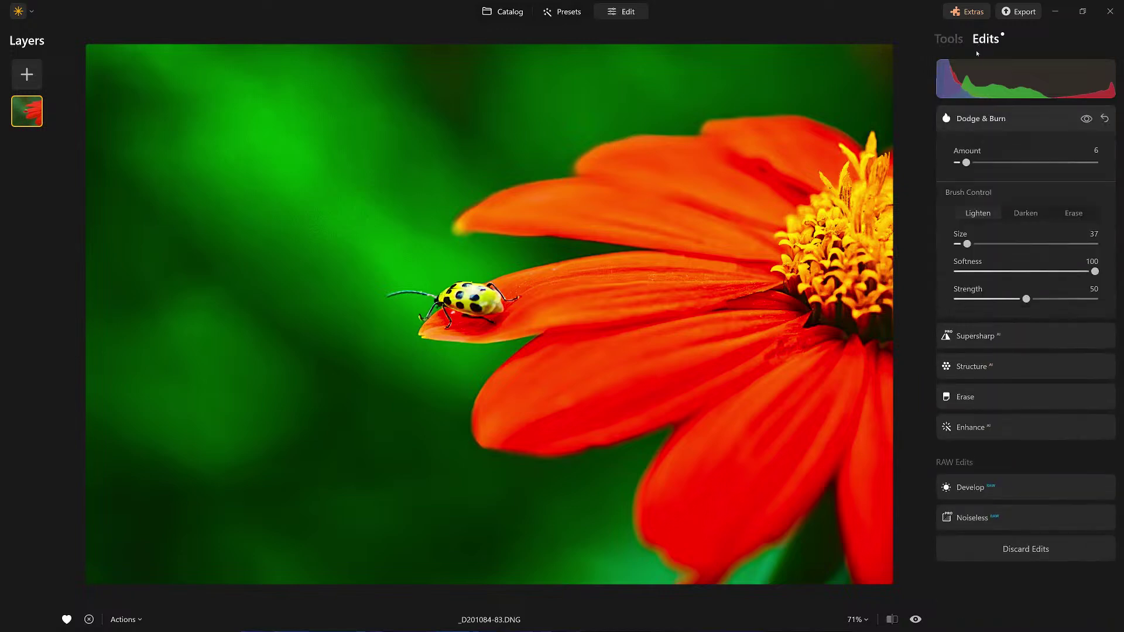
{"action": "left_click", "coordinate": [1003, 119]}
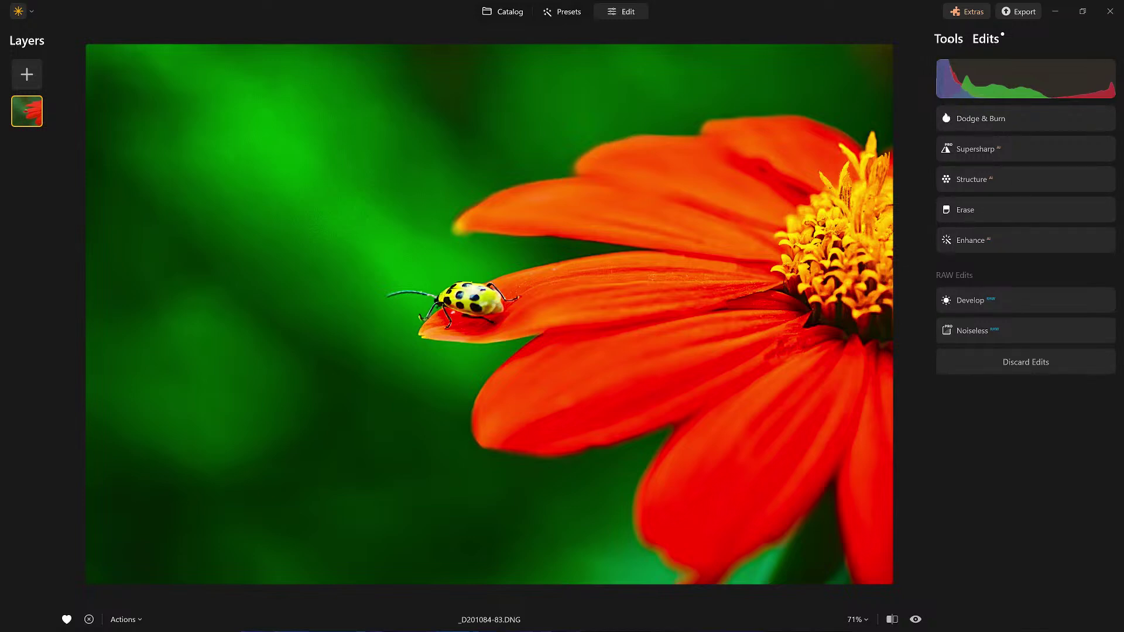
{"action": "left_click", "coordinate": [949, 39]}
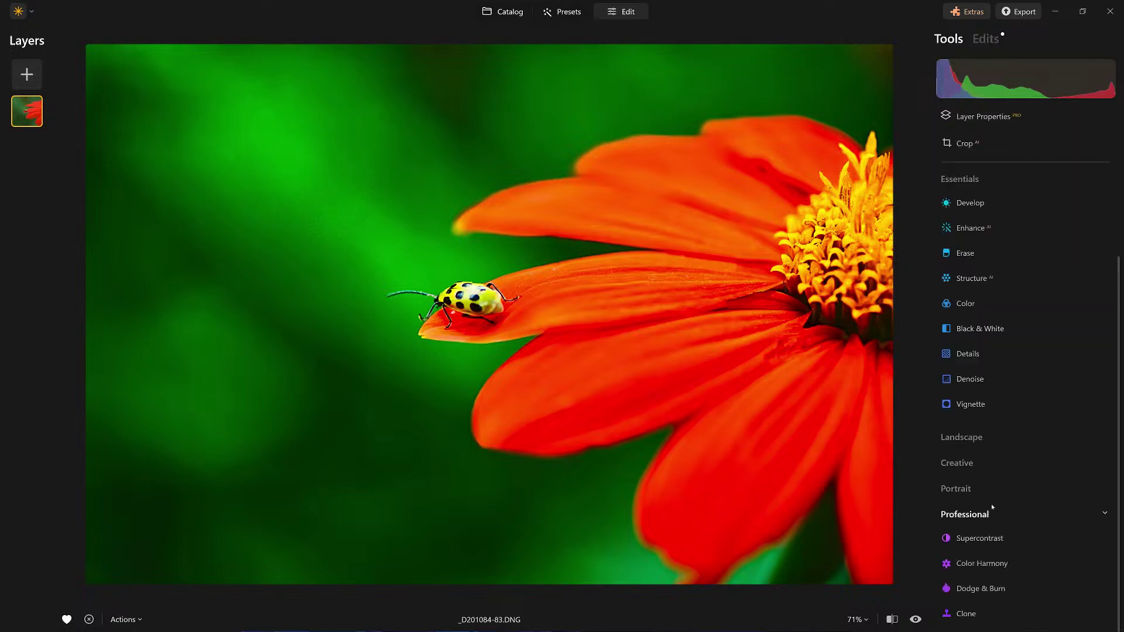
Paint Dodge & Burn darkening strokes with a size-28 brush across the upper petals
{"action": "left_click", "coordinate": [989, 588]}
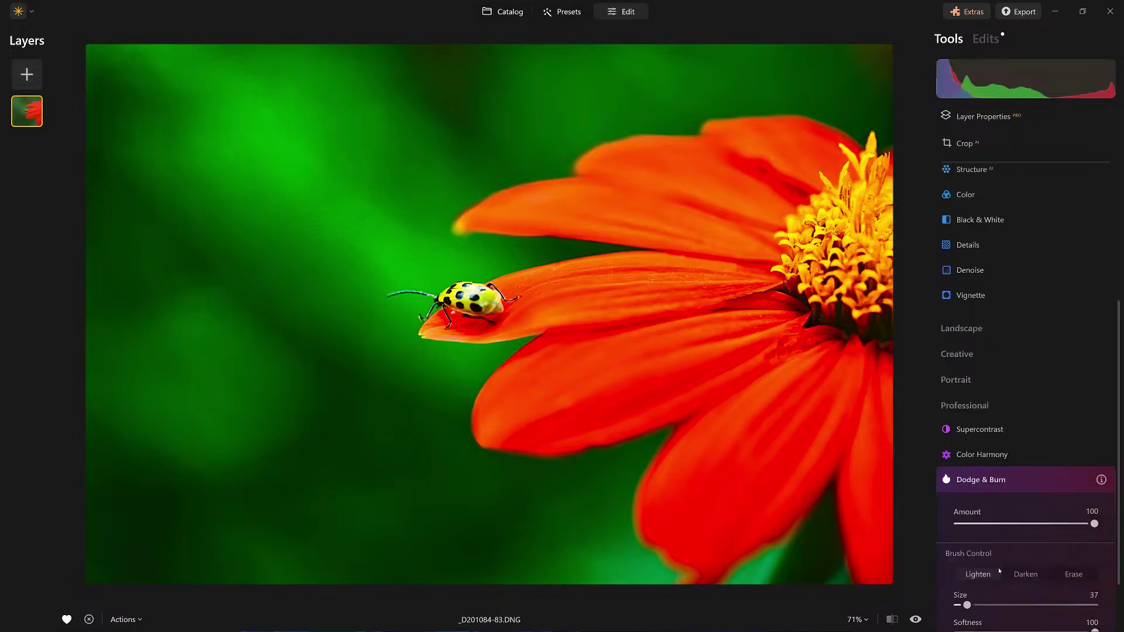
{"action": "left_click", "coordinate": [1025, 504]}
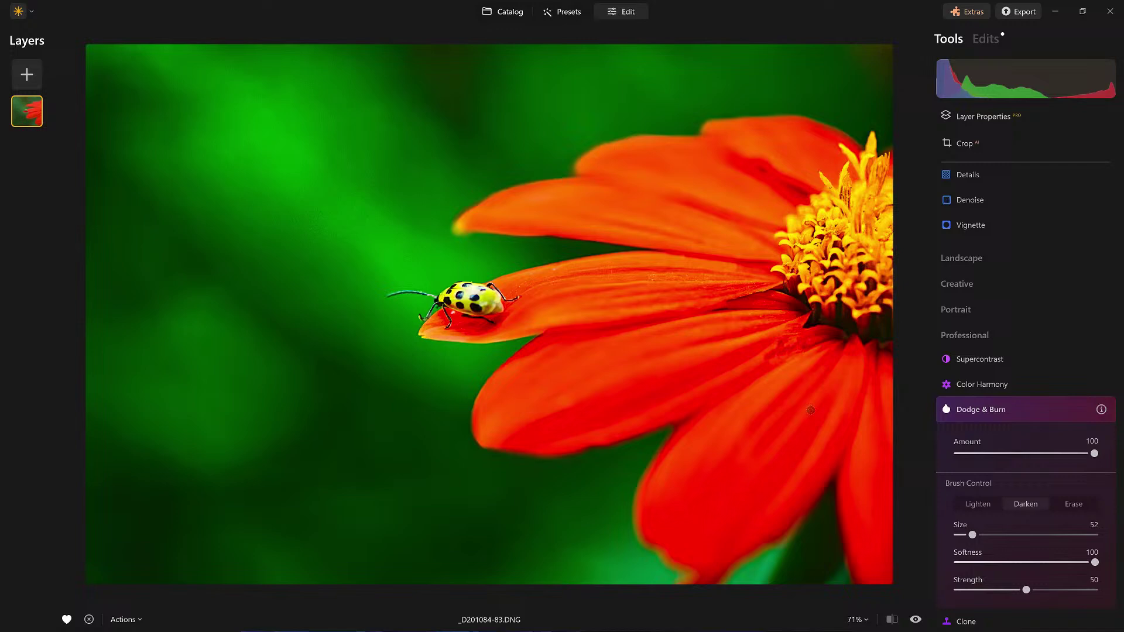
{"action": "key", "text": "bracketleft"}
{"action": "key", "text": "bracketleft"}
{"action": "key", "text": "bracketleft"}
{"action": "mouse_move", "coordinate": [827, 364]}
{"action": "left_mouse_down"}
{"action": "mouse_move", "coordinate": [777, 398]}
{"action": "mouse_move", "coordinate": [714, 482]}
{"action": "left_mouse_up"}
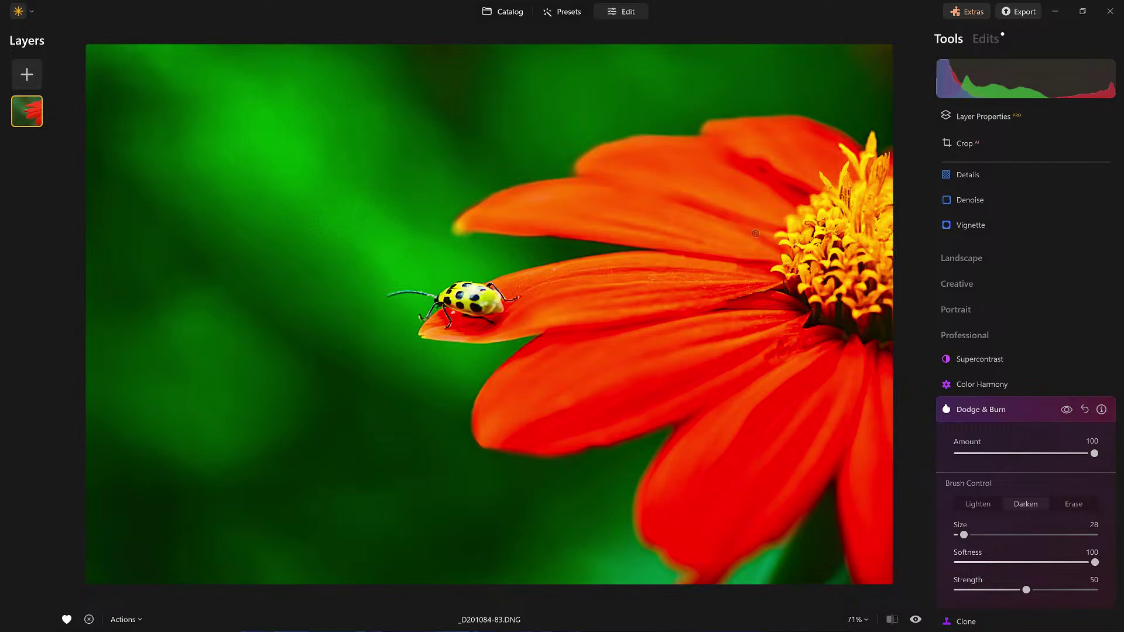
{"action": "left_click_drag", "start_coordinate": [738, 236], "coordinate": [706, 233]}
{"action": "left_click_drag", "start_coordinate": [642, 215], "coordinate": [554, 196]}
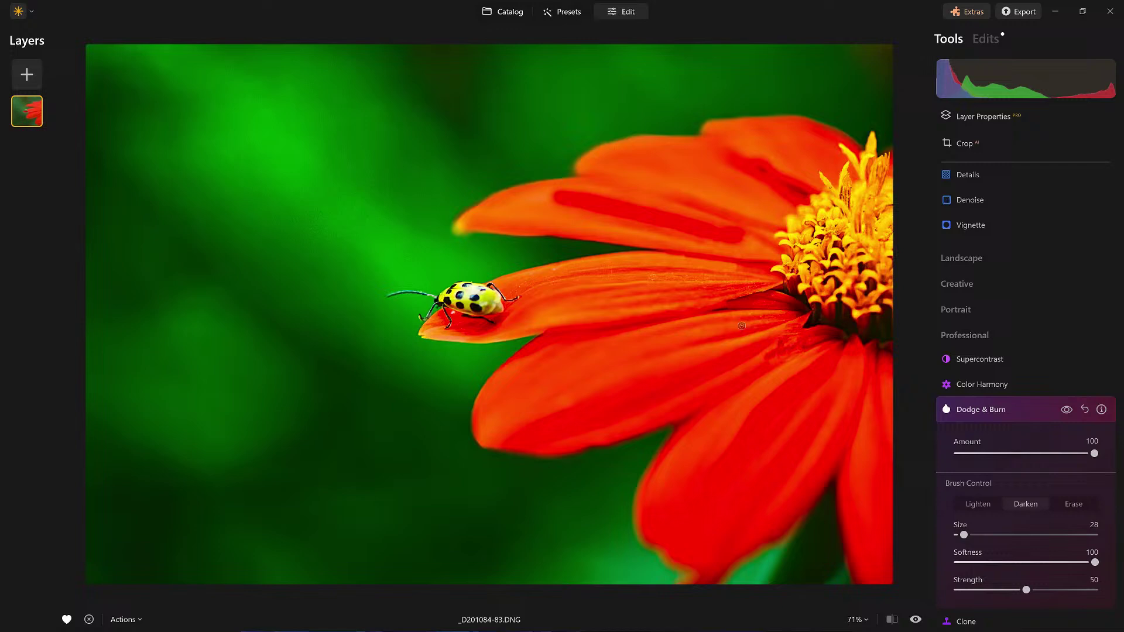
{"action": "left_click_drag", "start_coordinate": [642, 159], "coordinate": [755, 203]}
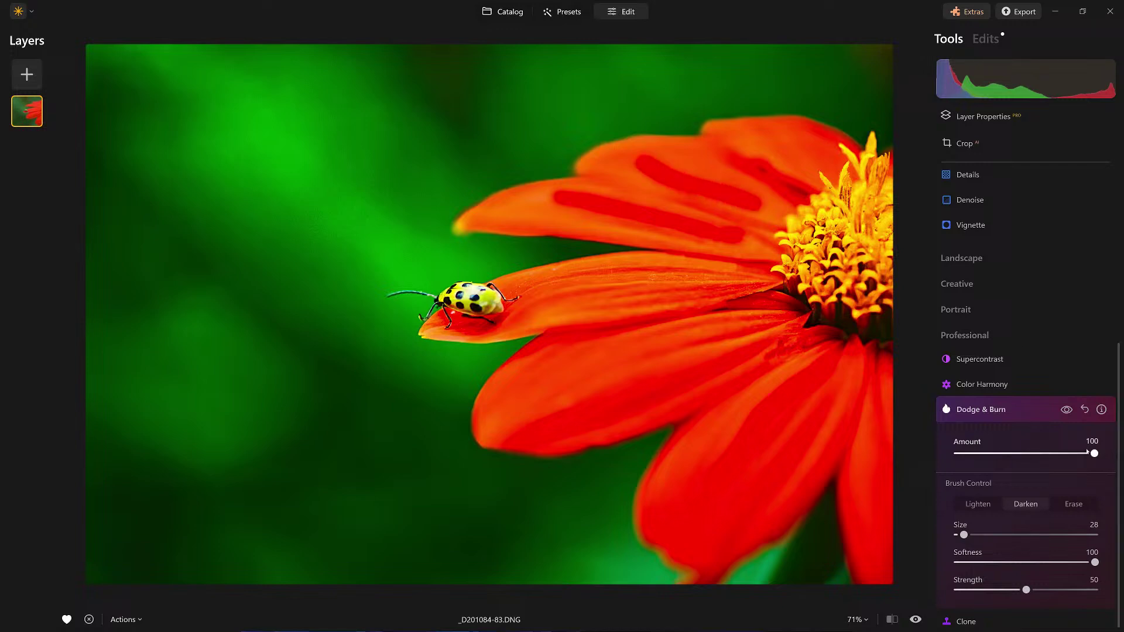
Lower the darkening Amount to 19, compare it on and off, then collapse Dodge & Burn
{"action": "mouse_move", "coordinate": [1088, 451]}
{"action": "left_mouse_down"}
{"action": "mouse_move", "coordinate": [957, 454]}
{"action": "mouse_move", "coordinate": [1003, 464]}
{"action": "mouse_move", "coordinate": [981, 465]}
{"action": "left_mouse_up"}
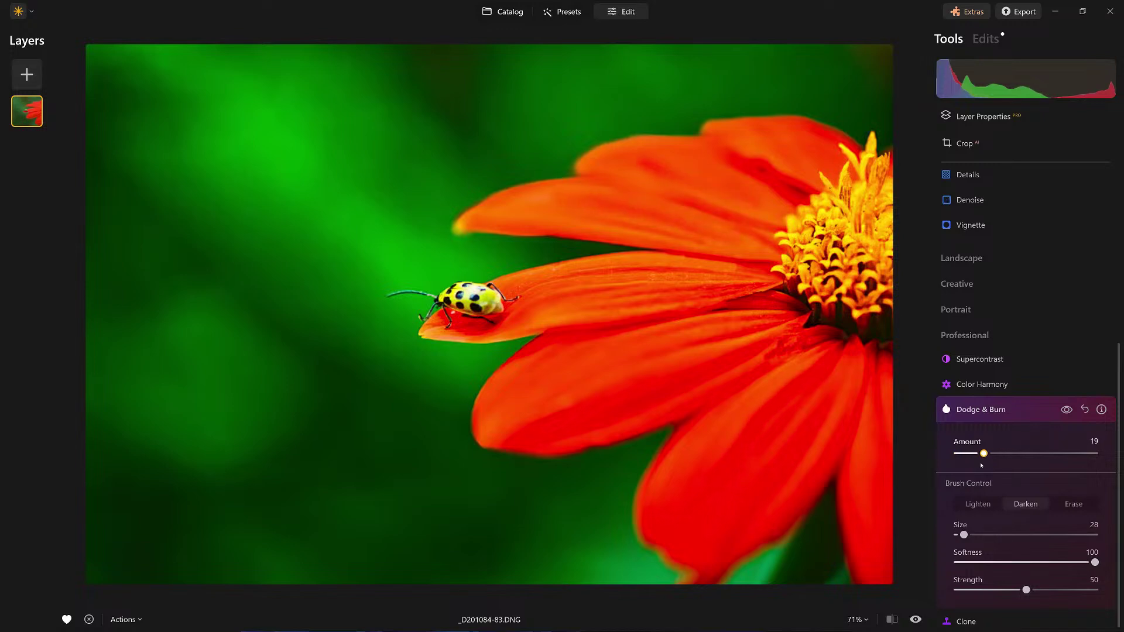
{"action": "left_click", "coordinate": [1067, 411]}
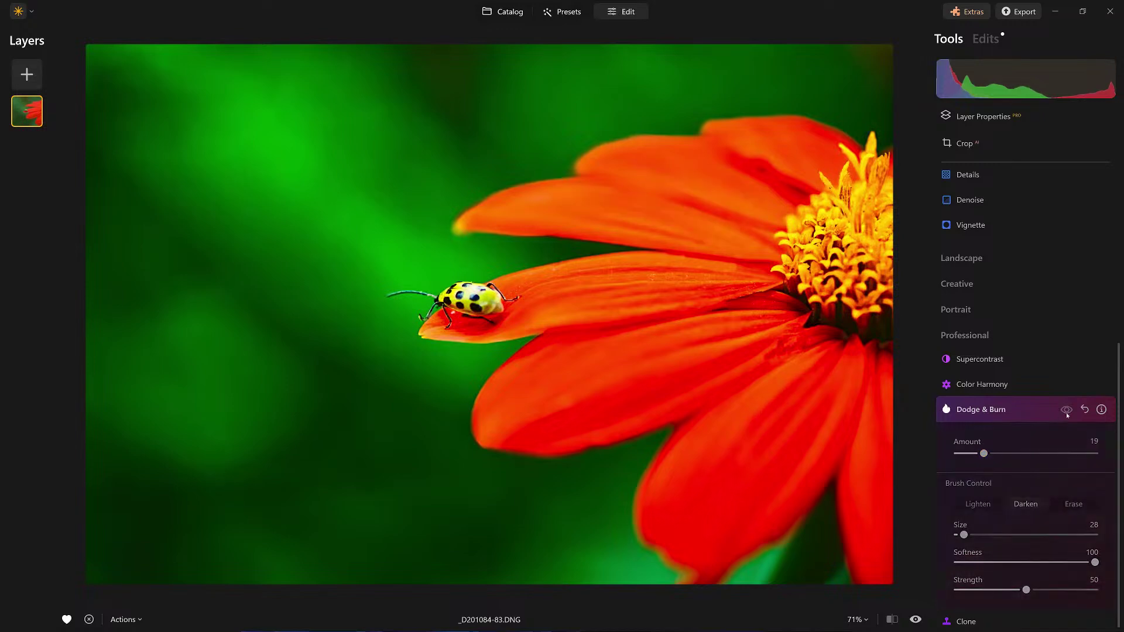
{"action": "left_click", "coordinate": [1067, 412]}
{"action": "left_click", "coordinate": [1066, 412]}
{"action": "left_click", "coordinate": [1066, 411]}
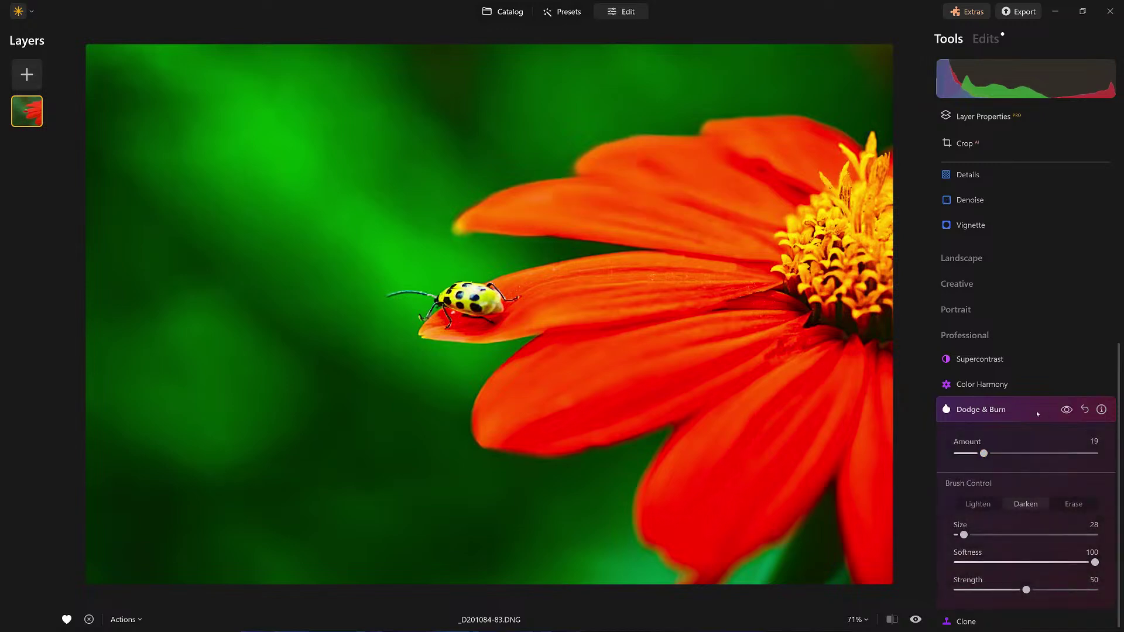
{"action": "left_click", "coordinate": [1037, 414]}
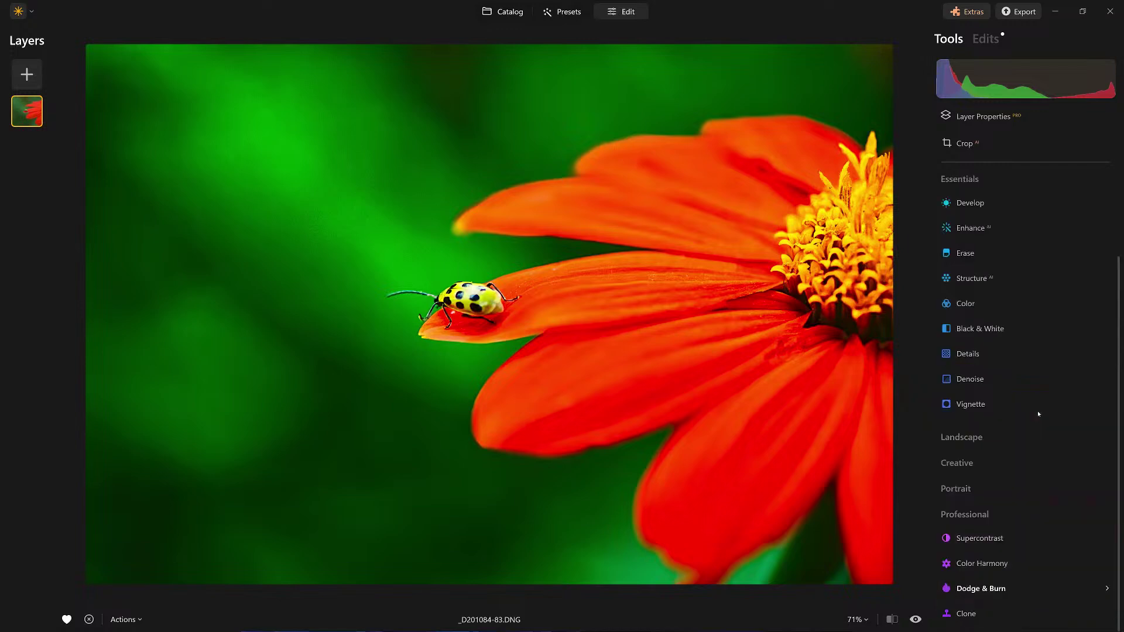
Compare the edit with the original photo, then bring up the add-layer image browser
{"action": "left_click", "coordinate": [915, 618]}
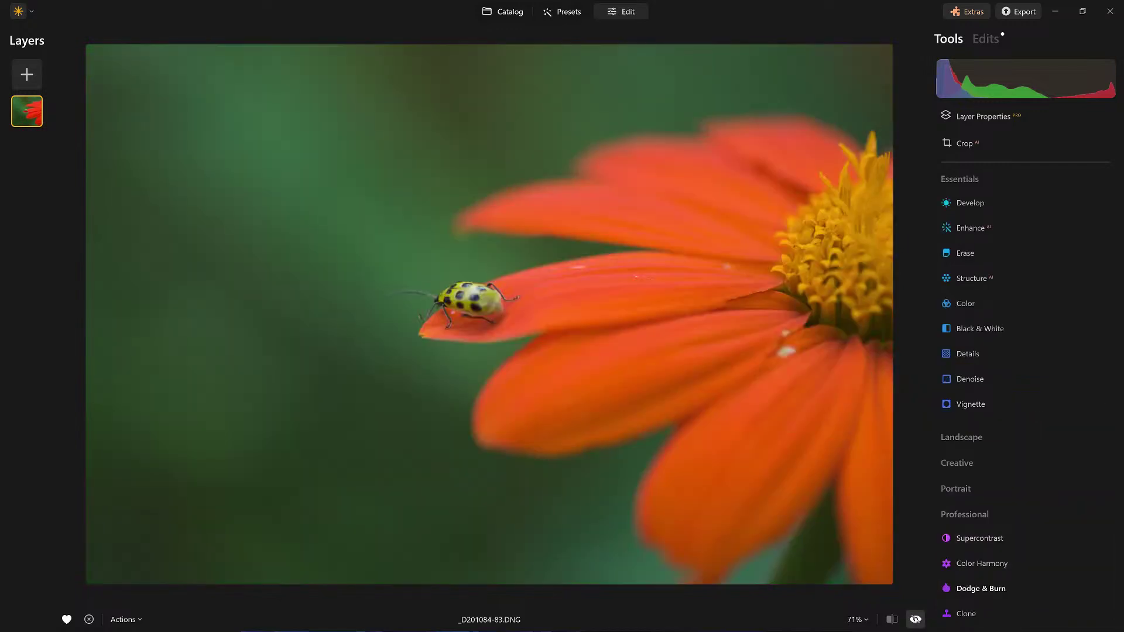
{"action": "left_click", "coordinate": [914, 619]}
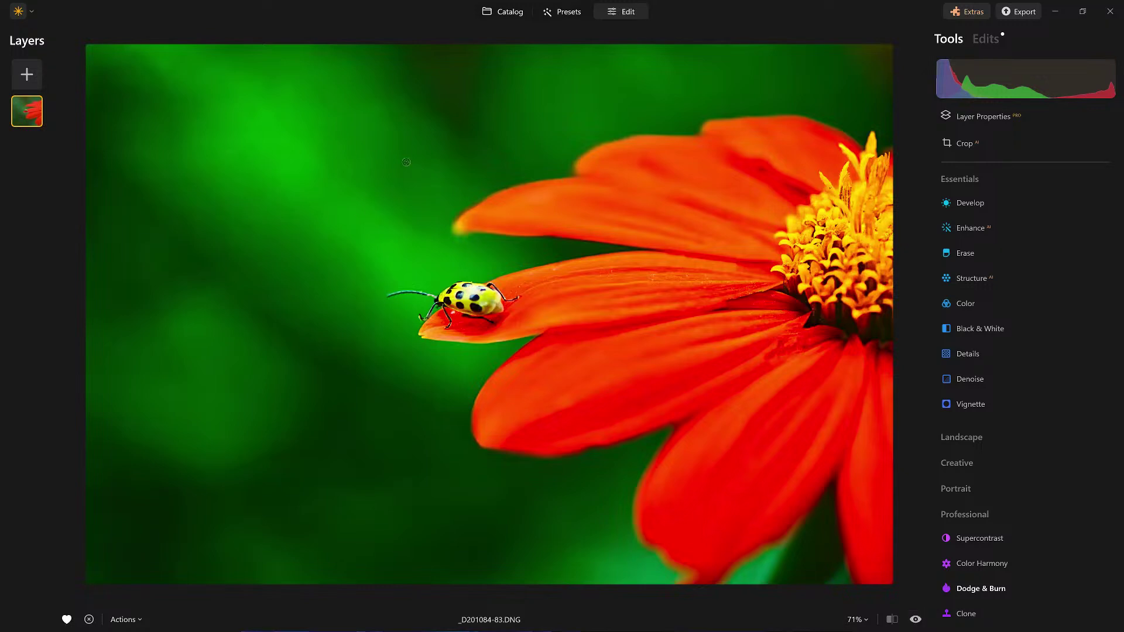
{"action": "left_click", "coordinate": [27, 74]}
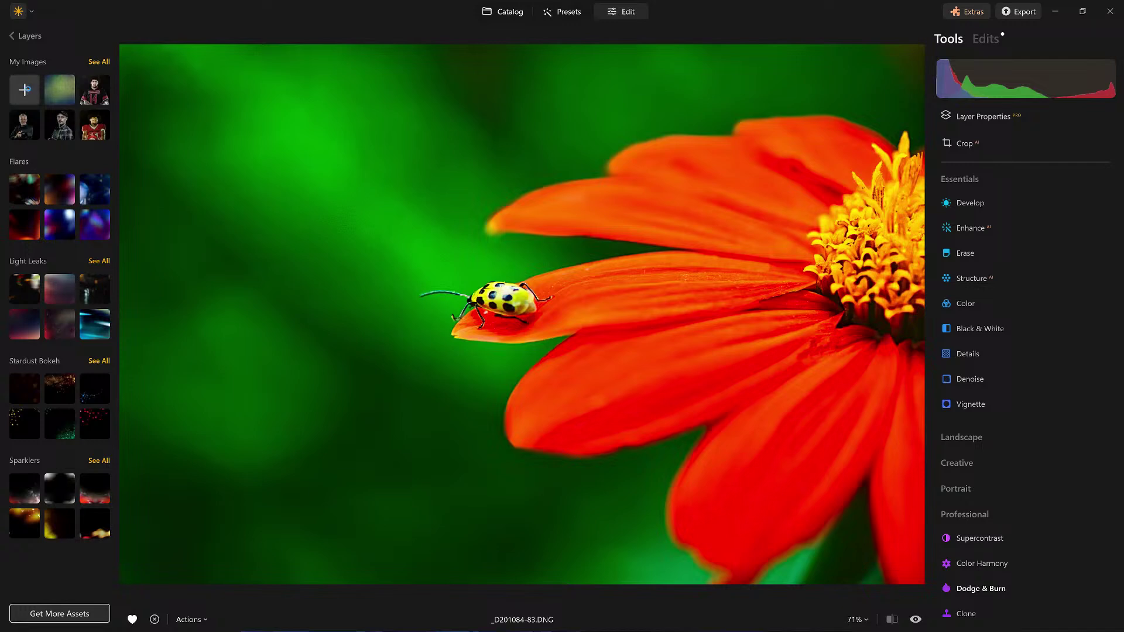
{"action": "left_click", "coordinate": [25, 90]}
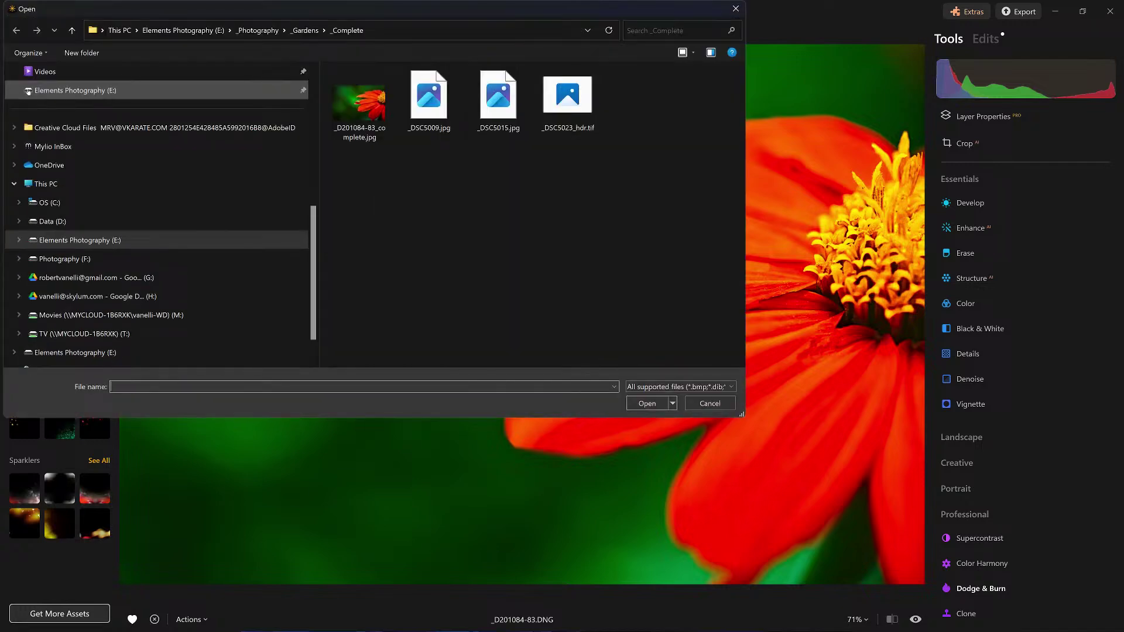
{"action": "left_click", "coordinate": [701, 402]}
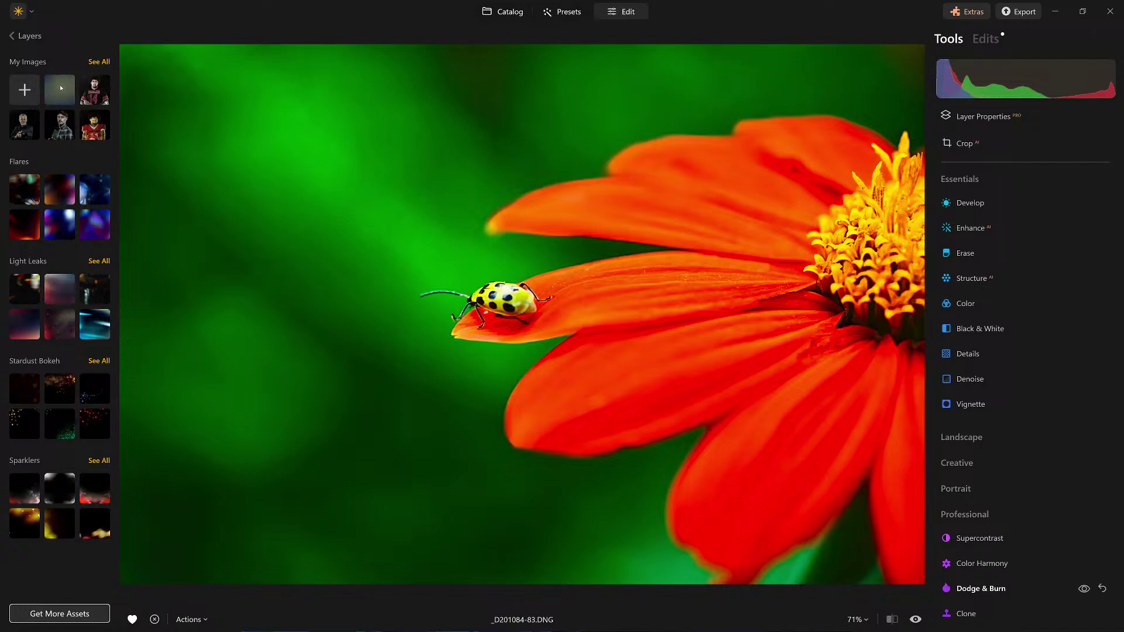
Add the mottled texture as a stretched layer blended in Soft Light at full opacity
{"action": "left_click", "coordinate": [61, 88]}
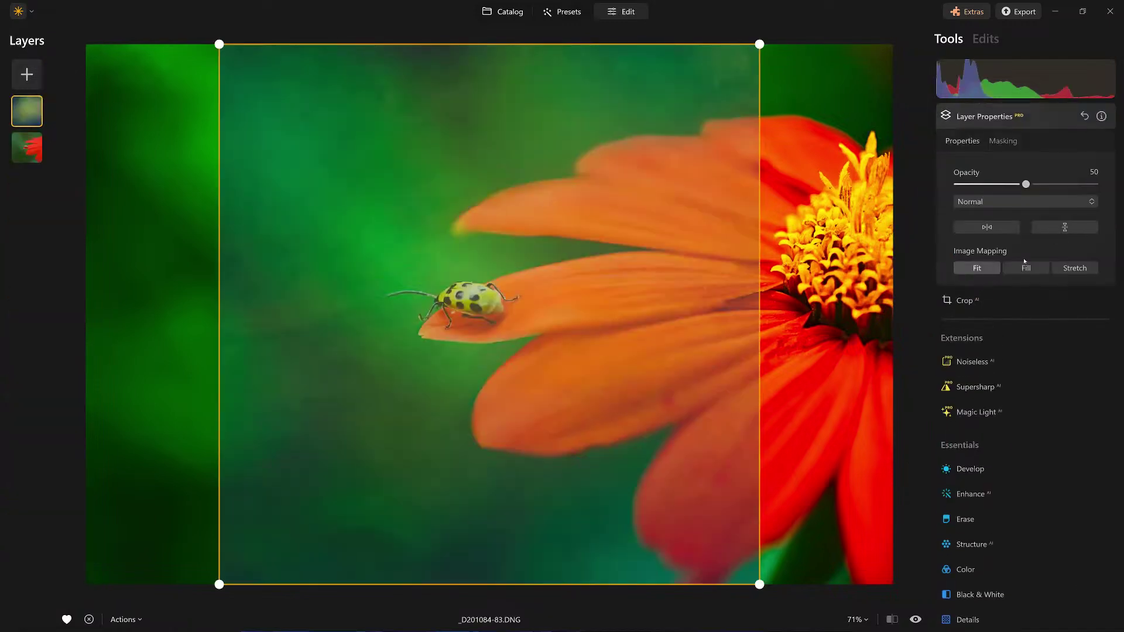
{"action": "left_click", "coordinate": [1061, 271]}
{"action": "left_click", "coordinate": [1071, 273]}
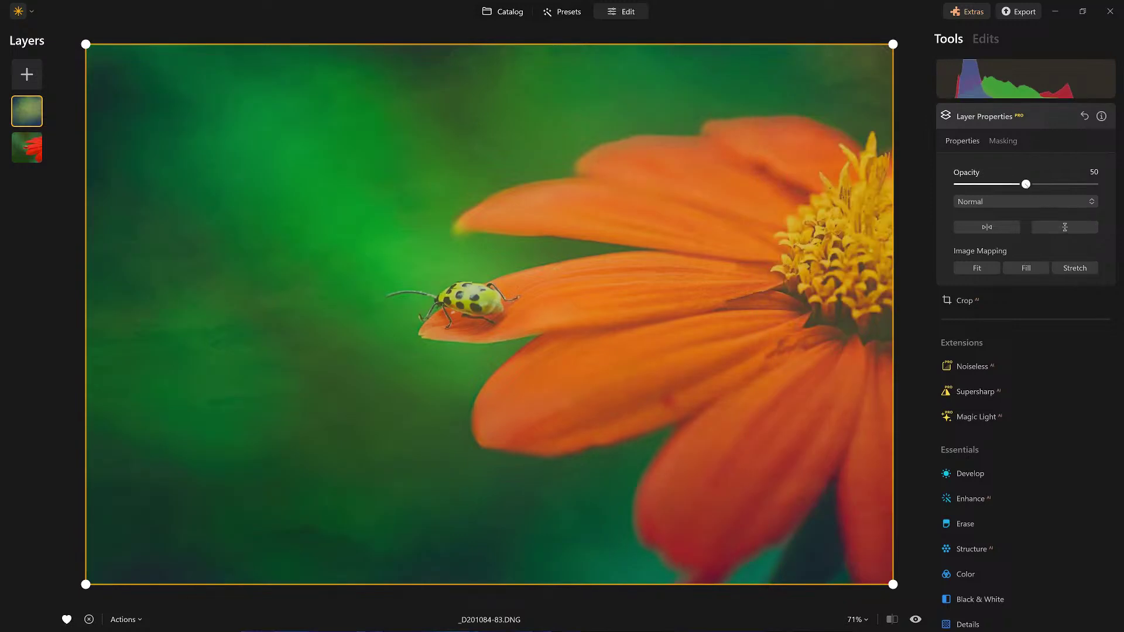
{"action": "left_click_drag", "start_coordinate": [1025, 183], "coordinate": [1094, 184]}
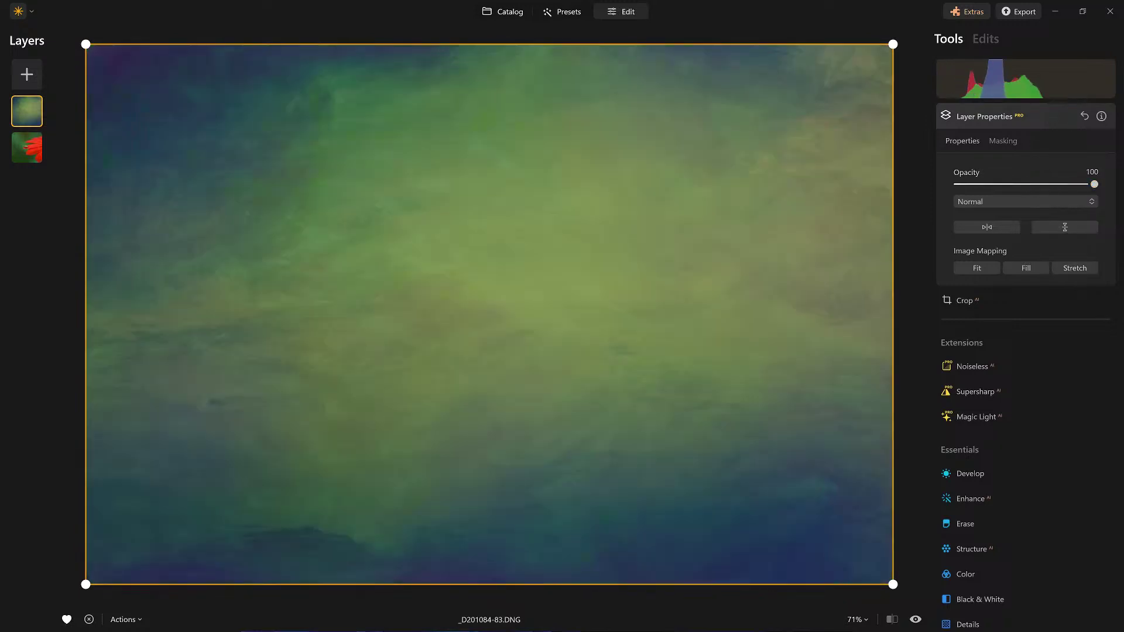
{"action": "left_click", "coordinate": [1036, 202]}
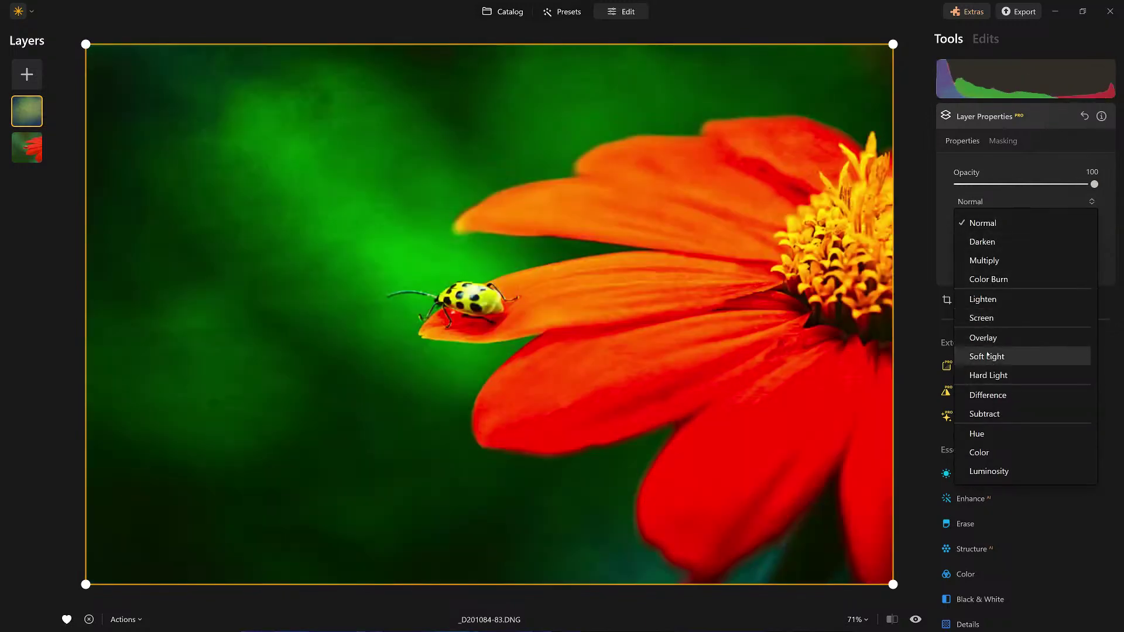
{"action": "left_click", "coordinate": [987, 356]}
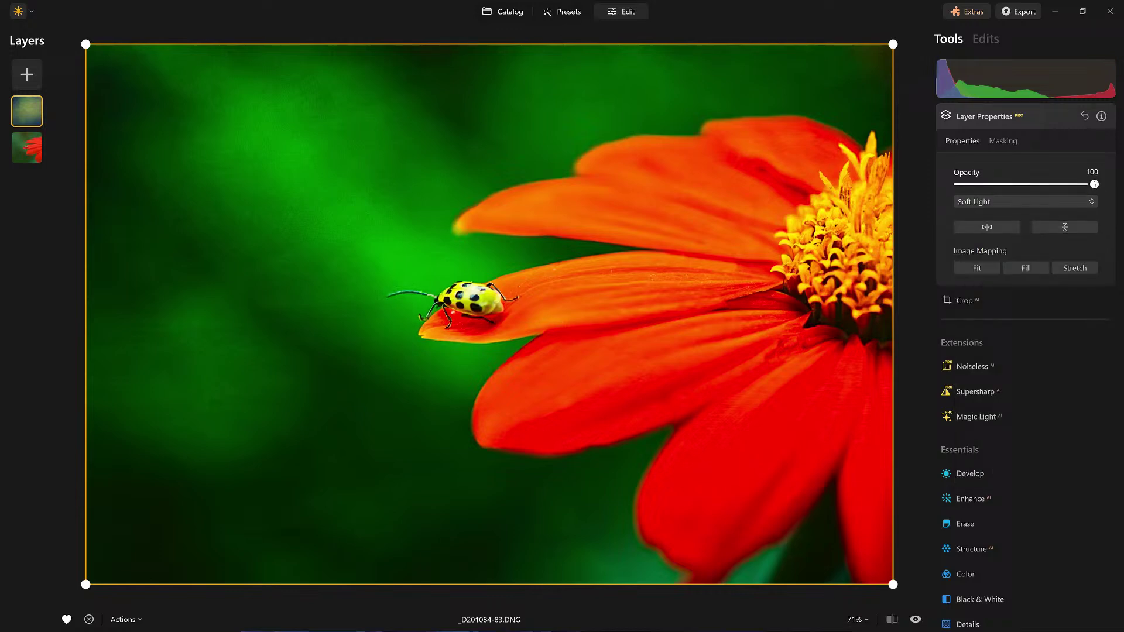
Fade the texture out to compare, restore Opacity 100, then select the flower photo layer
{"action": "left_click_drag", "start_coordinate": [1094, 184], "coordinate": [990, 184]}
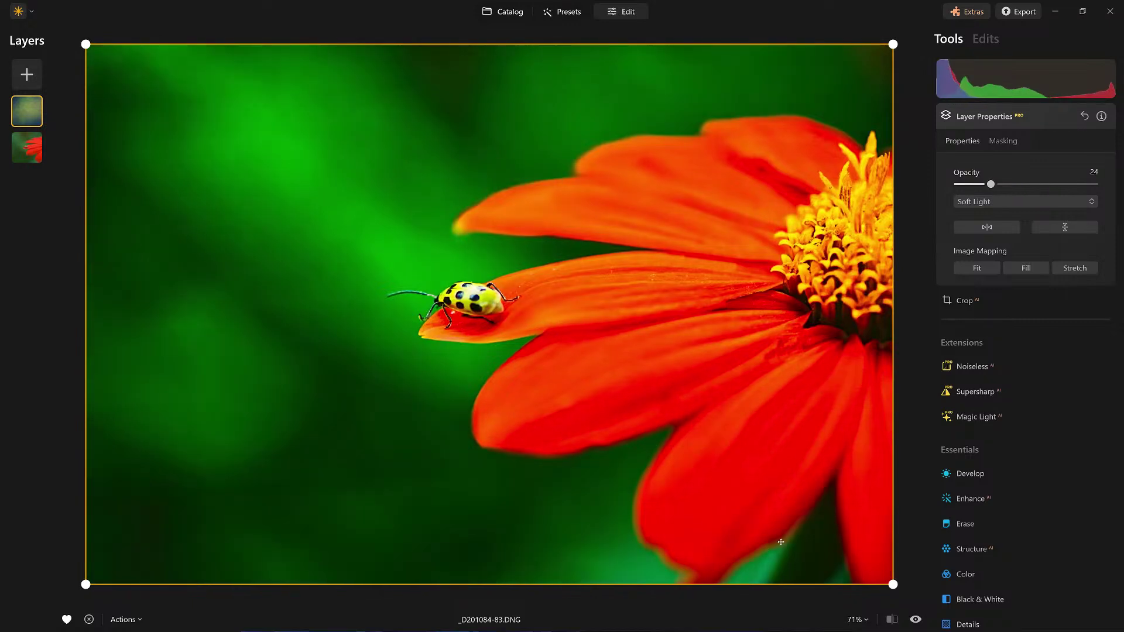
{"action": "left_click_drag", "start_coordinate": [991, 183], "coordinate": [1122, 186]}
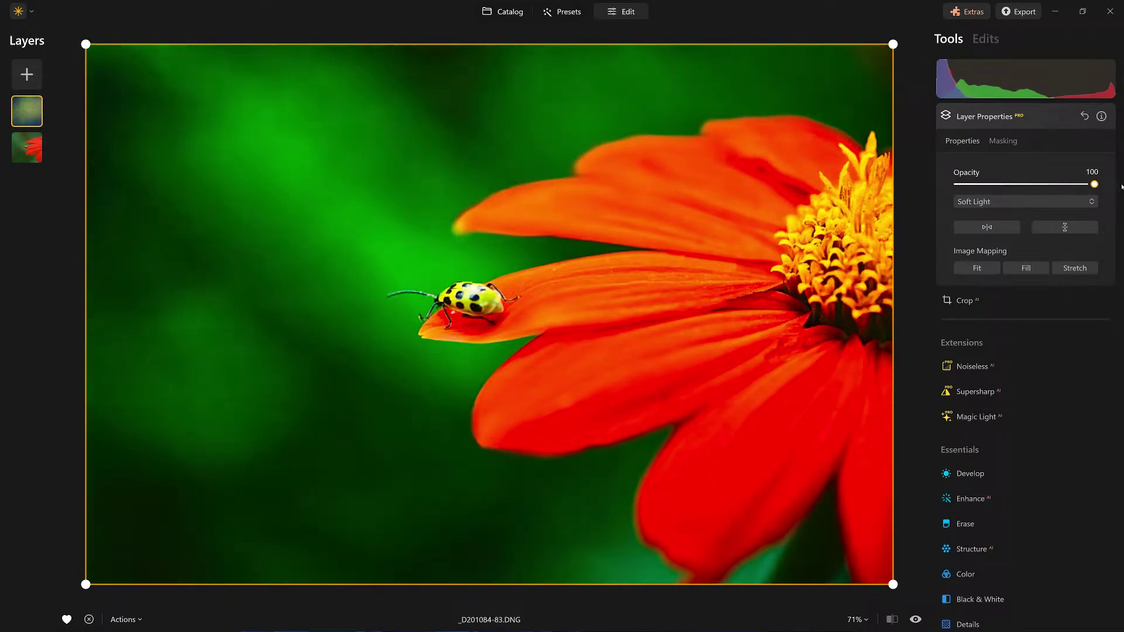
{"action": "scroll", "coordinate": [347, 209], "scroll_direction": "up", "scroll_amount": 5}
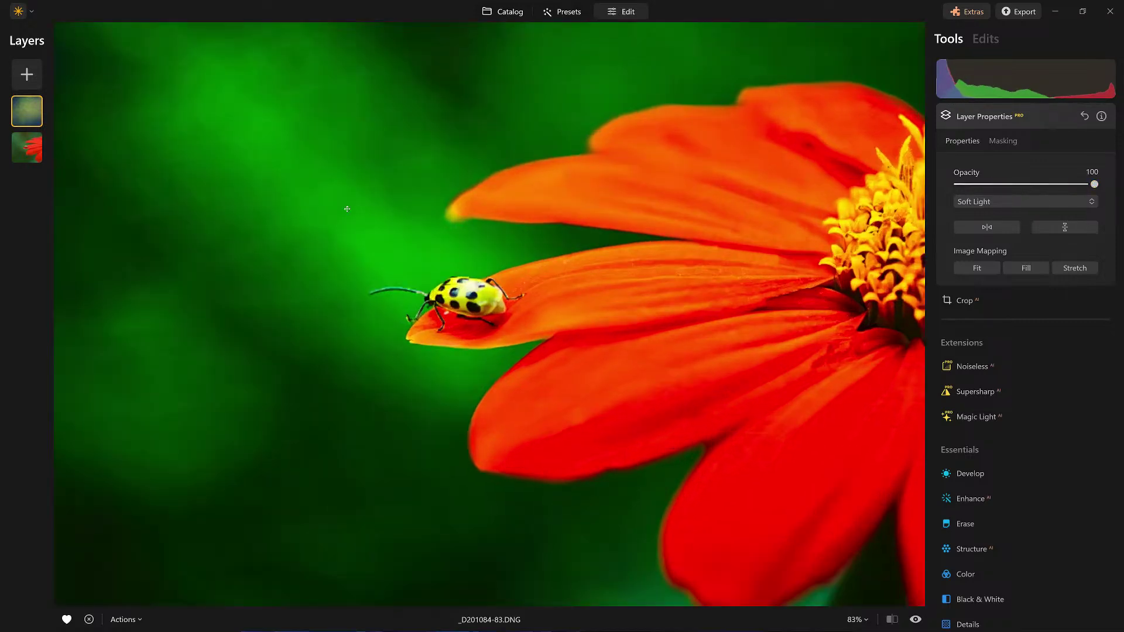
{"action": "scroll", "coordinate": [362, 210], "scroll_direction": "down", "scroll_amount": 1}
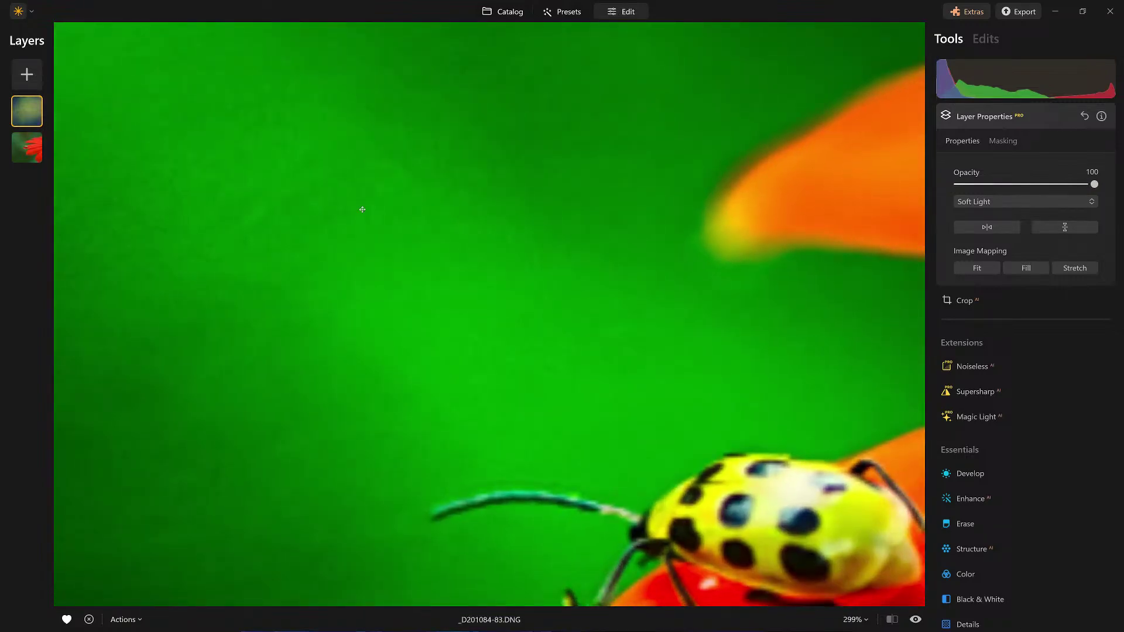
{"action": "scroll", "coordinate": [362, 210], "scroll_direction": "down", "scroll_amount": 2}
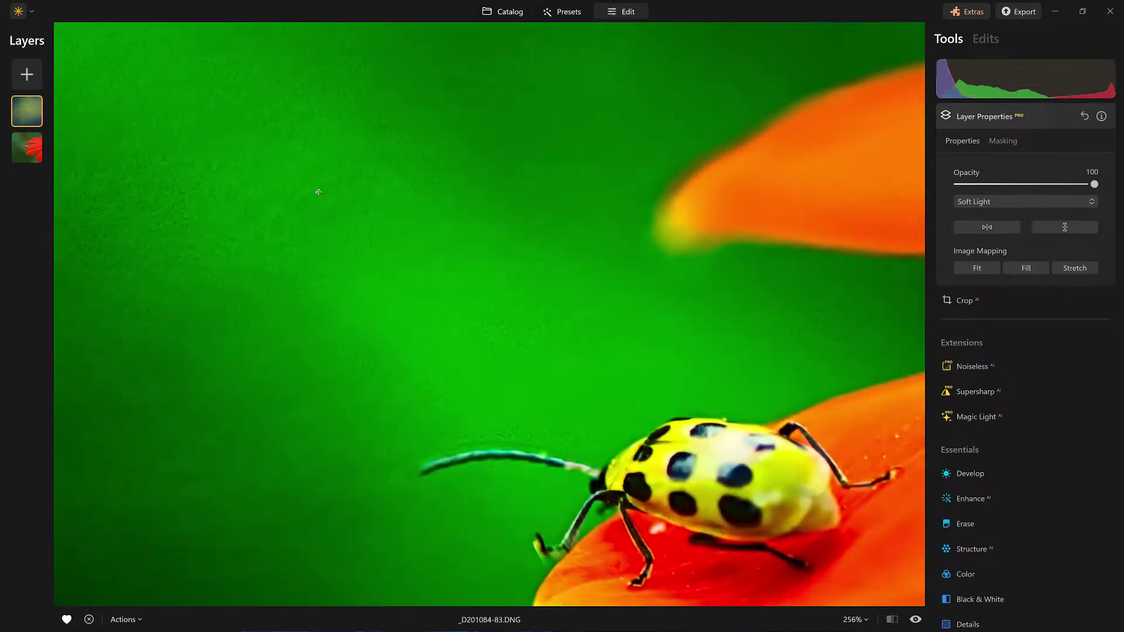
{"action": "scroll", "coordinate": [573, 356], "scroll_direction": "down", "scroll_amount": 15}
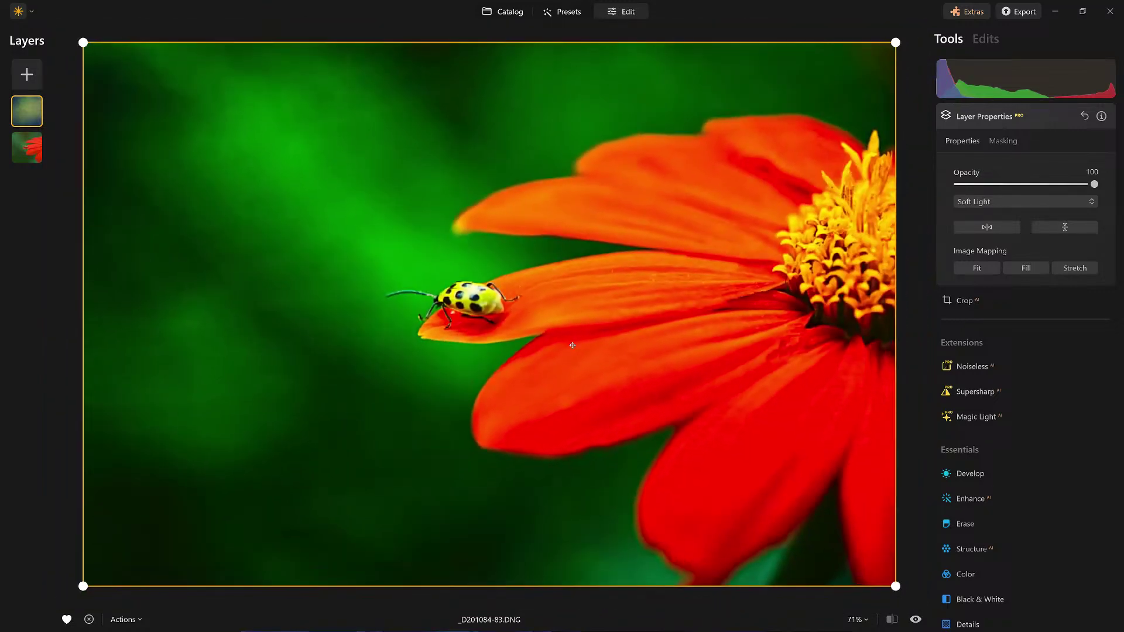
{"action": "left_click", "coordinate": [26, 151]}
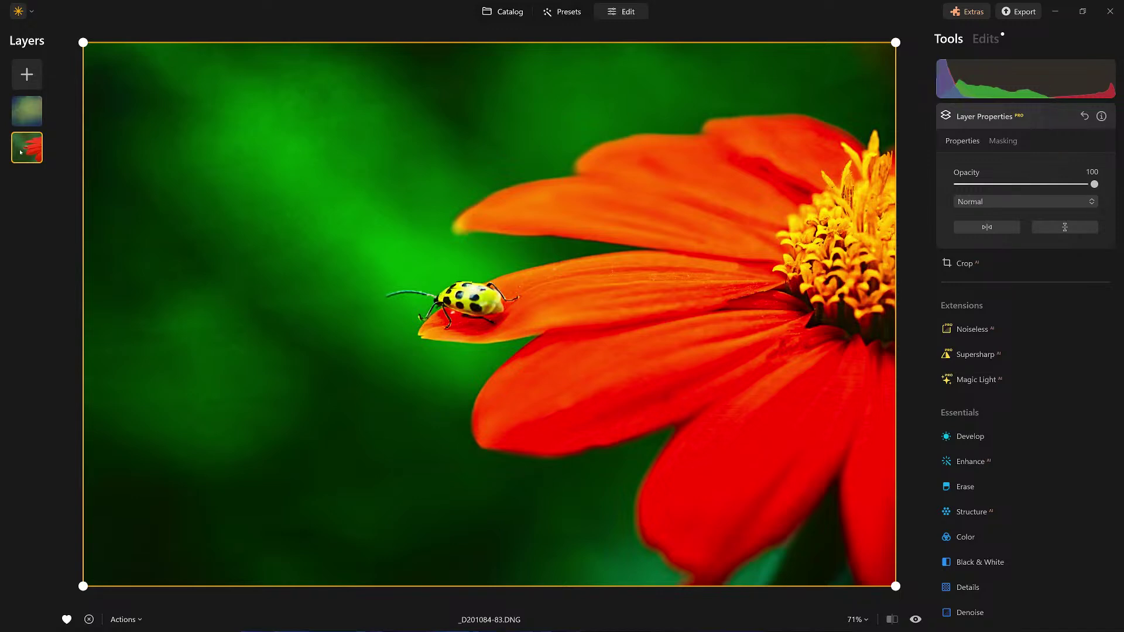
{"action": "left_click", "coordinate": [987, 40]}
{"action": "left_click", "coordinate": [995, 120]}
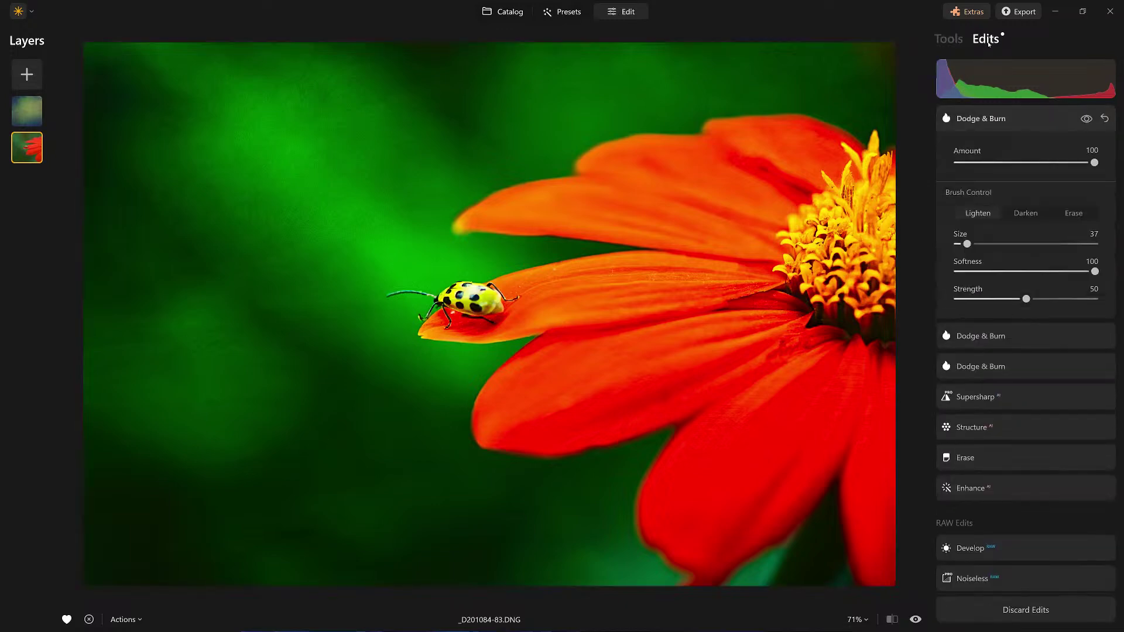
{"action": "left_click", "coordinate": [1002, 120]}
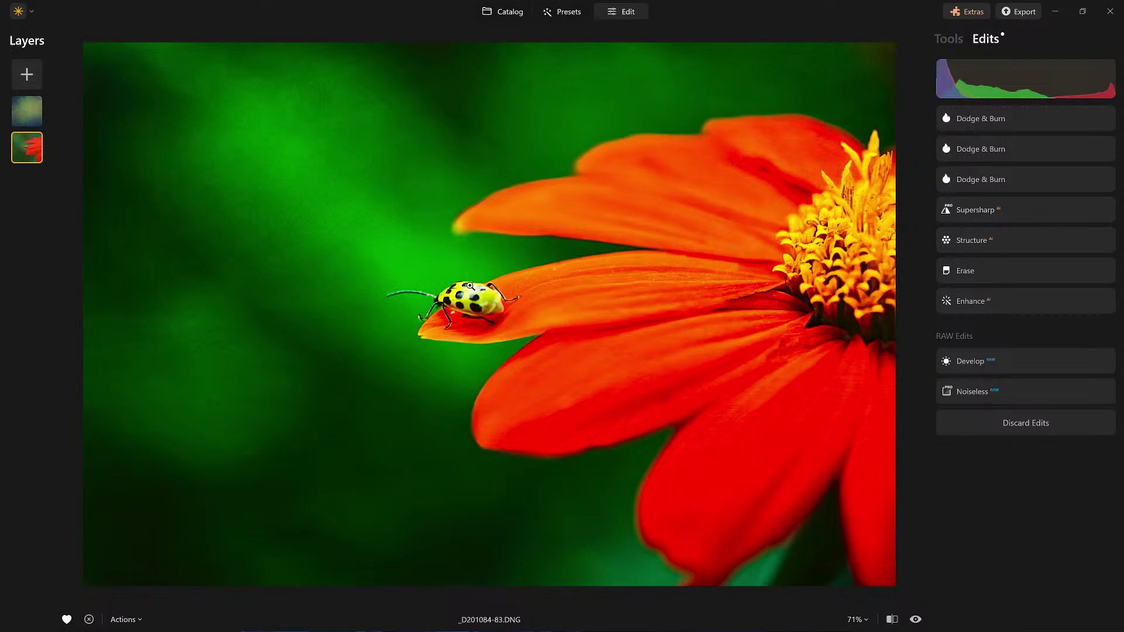
{"action": "scroll", "coordinate": [470, 286], "scroll_direction": "up", "scroll_amount": 1}
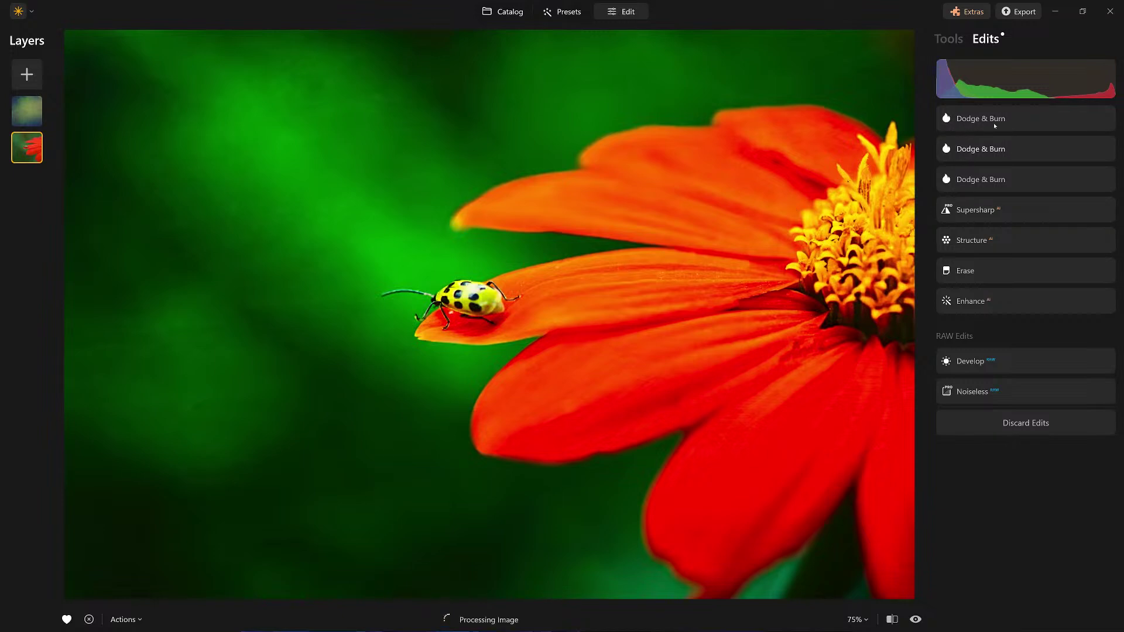
{"action": "left_click", "coordinate": [957, 39]}
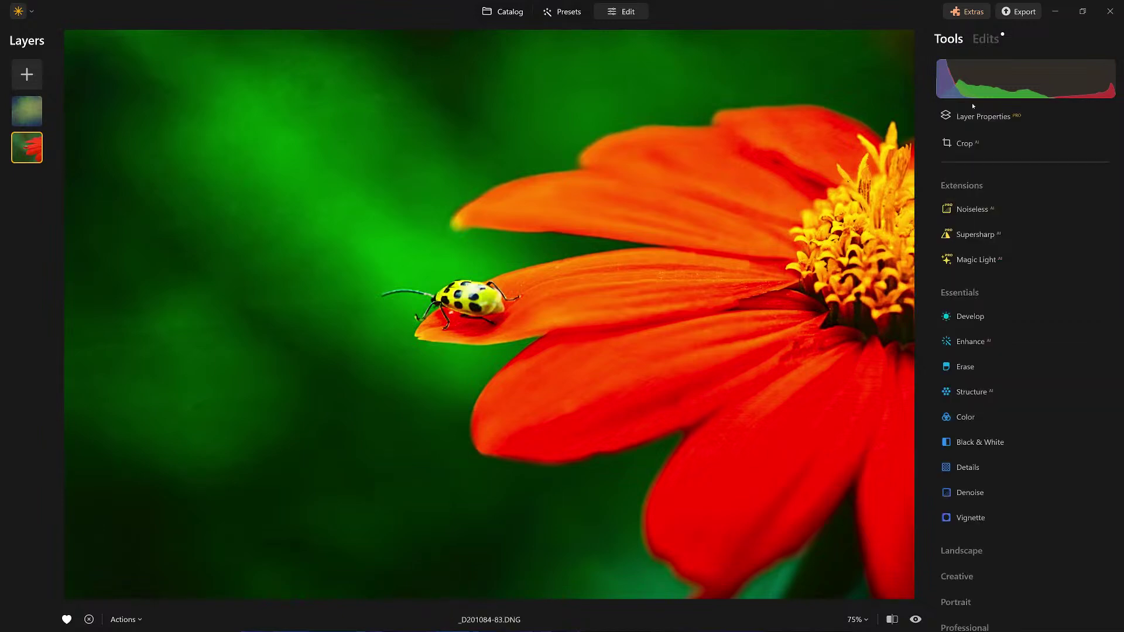
Apply Enhance AI Accent 42, masked with a radial gradient around the beetle
{"action": "left_click", "coordinate": [971, 342]}
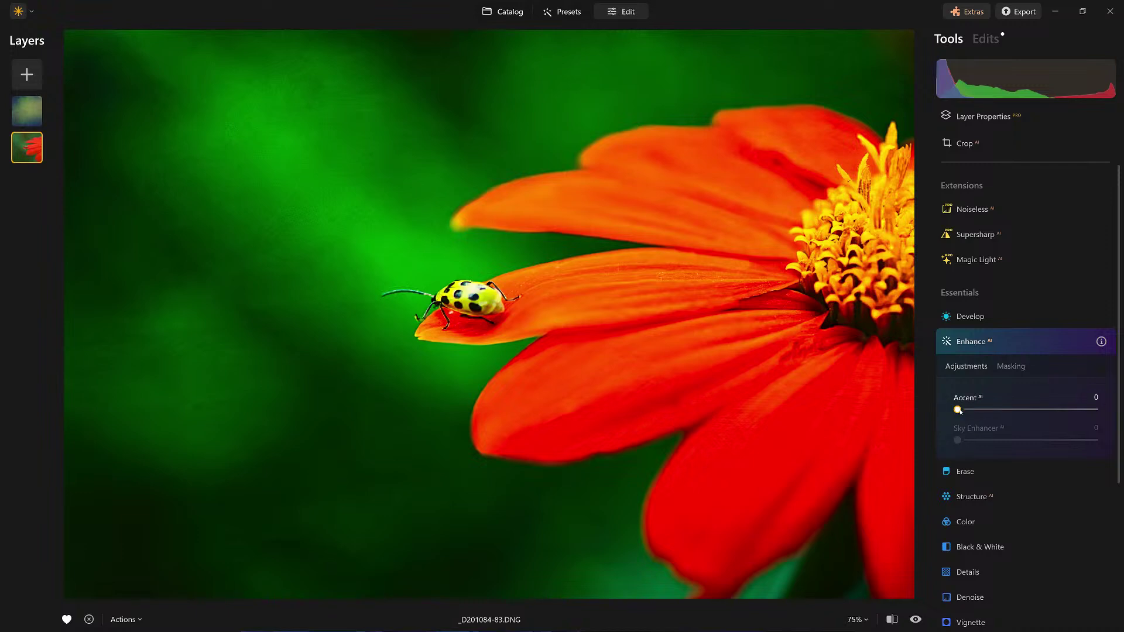
{"action": "left_click_drag", "start_coordinate": [958, 410], "coordinate": [1009, 415]}
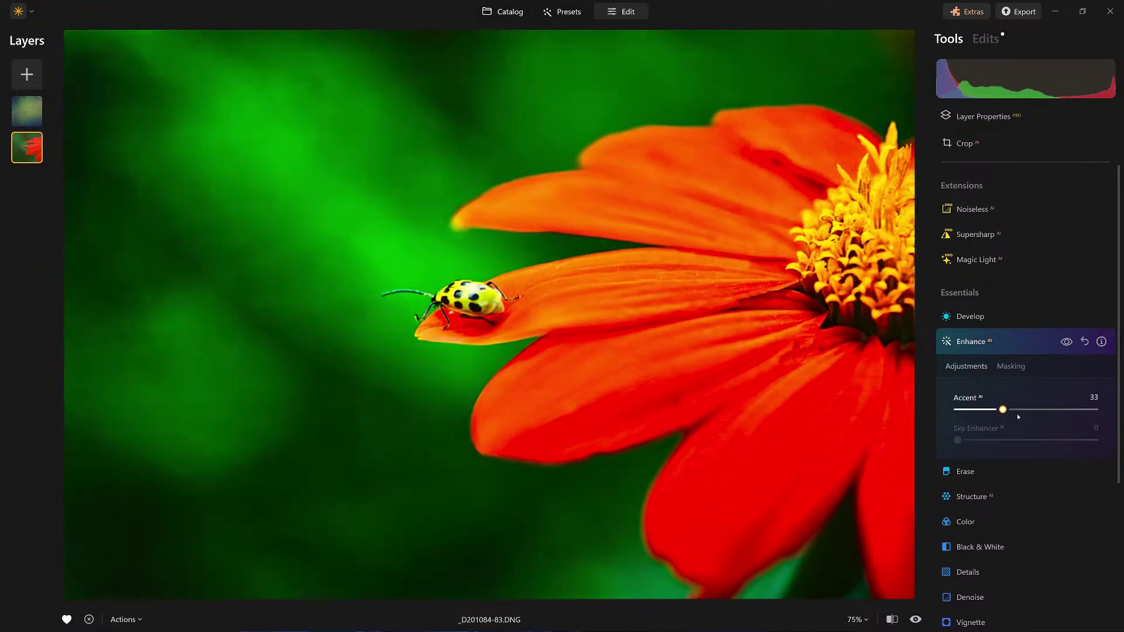
{"action": "left_click", "coordinate": [1011, 366]}
{"action": "scroll", "coordinate": [1010, 364], "scroll_direction": "down", "scroll_amount": 2}
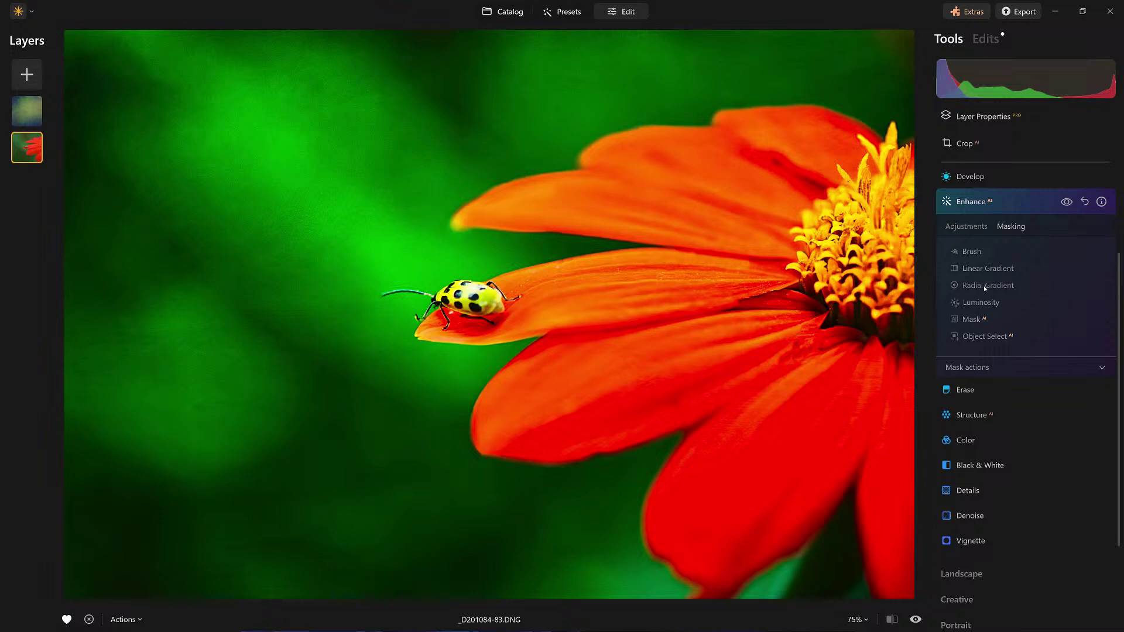
{"action": "left_click", "coordinate": [985, 286]}
{"action": "left_click_drag", "start_coordinate": [463, 302], "coordinate": [606, 299]}
{"action": "left_click_drag", "start_coordinate": [527, 315], "coordinate": [465, 306]}
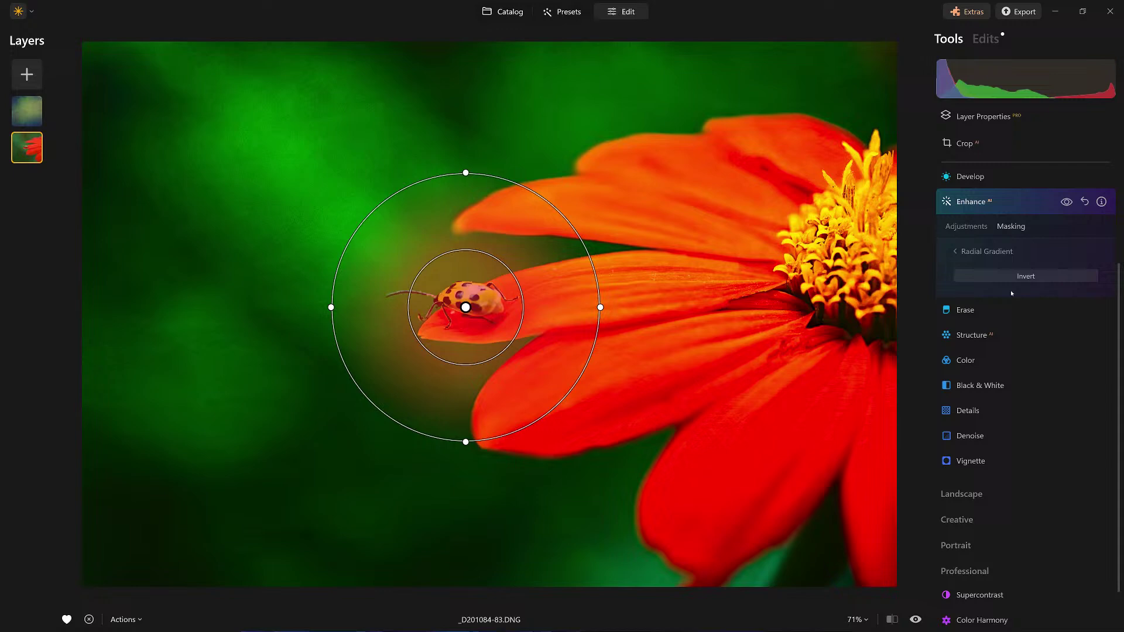
Toggle the Enhance effect off and on to compare, then collapse Enhance
{"action": "left_click", "coordinate": [967, 251]}
{"action": "left_click", "coordinate": [972, 227]}
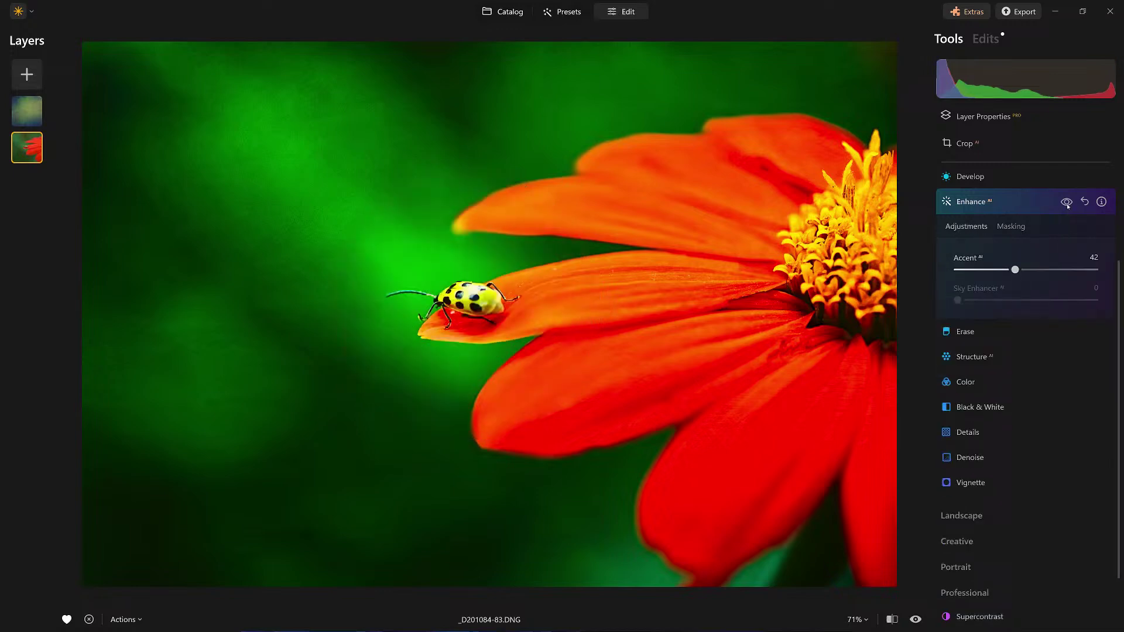
{"action": "left_click", "coordinate": [1066, 202]}
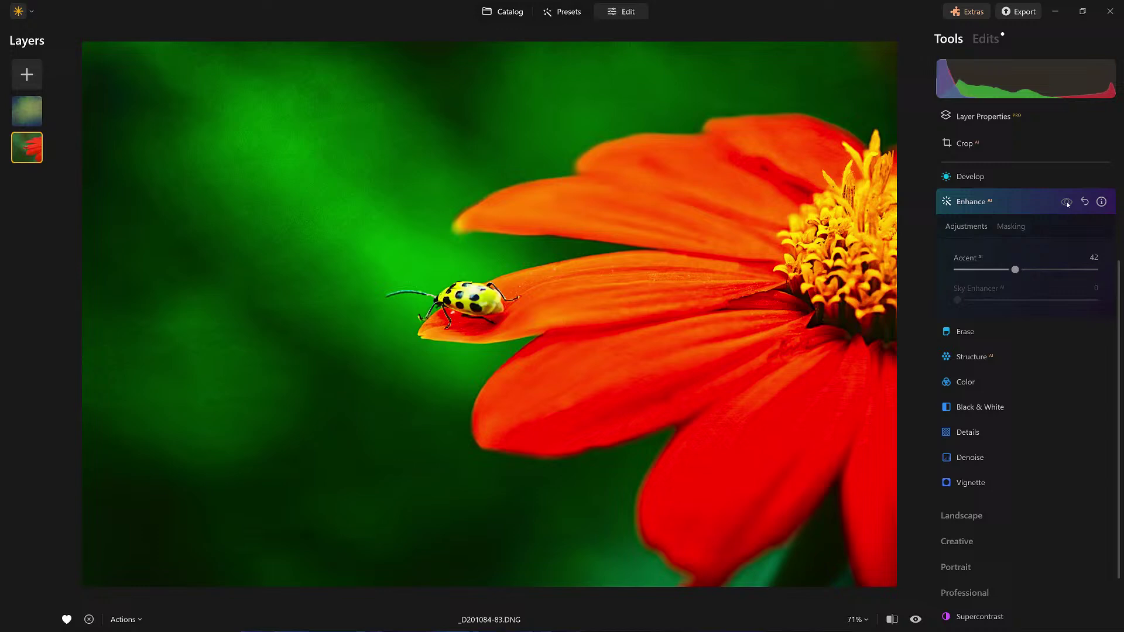
{"action": "left_click", "coordinate": [1067, 202]}
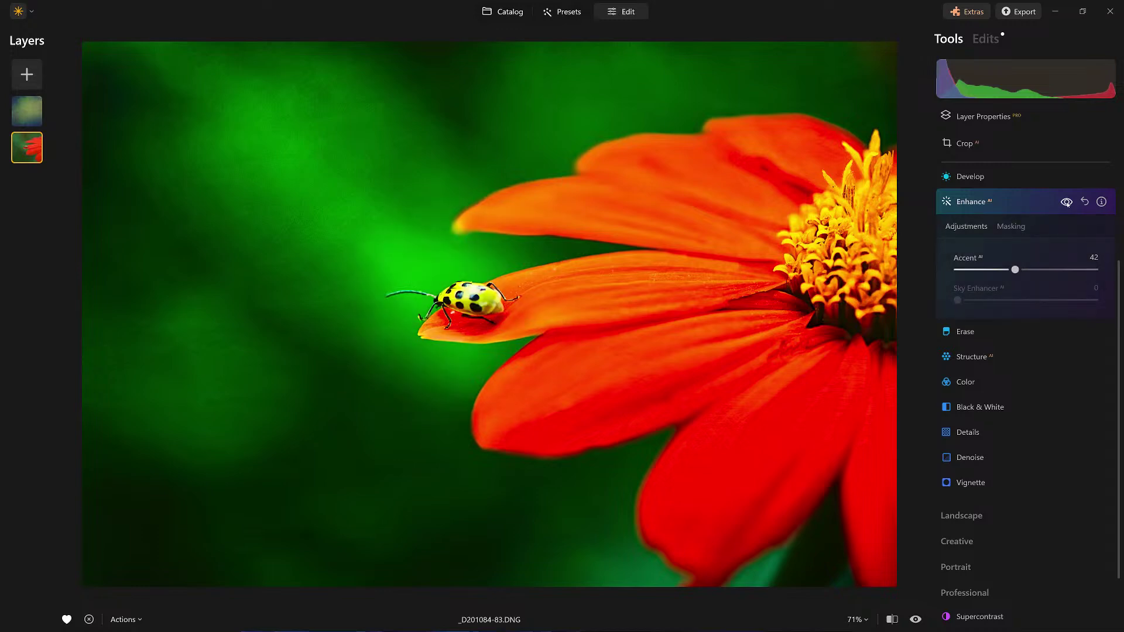
{"action": "left_click", "coordinate": [1014, 206]}
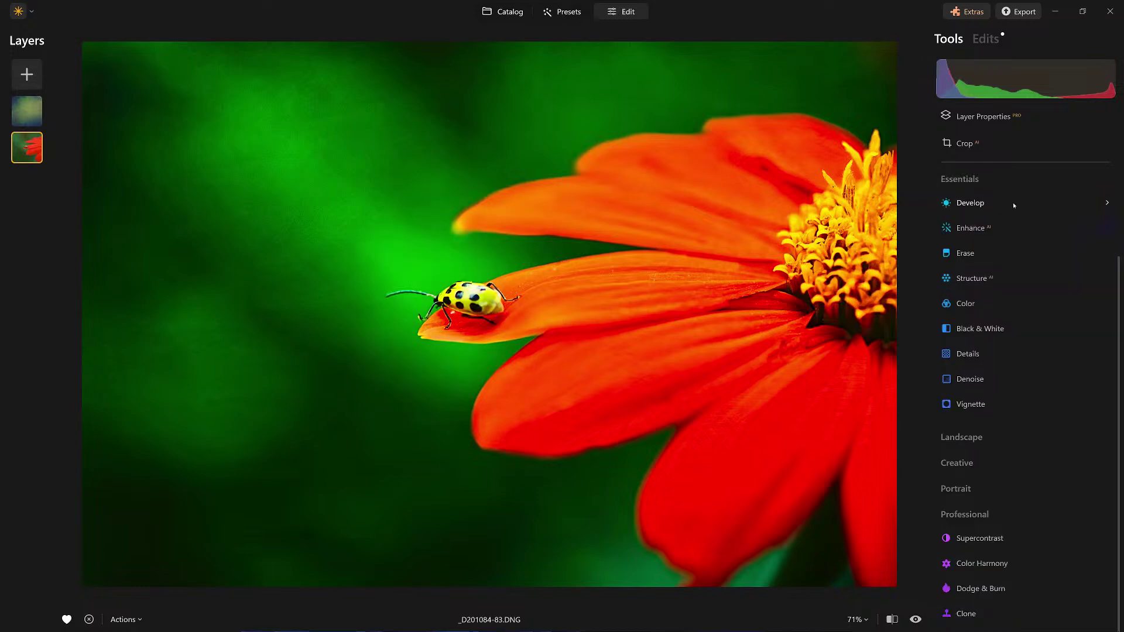
Add a Vignette with Amount -58 and Size 40, checking it on and off
{"action": "left_click", "coordinate": [969, 404]}
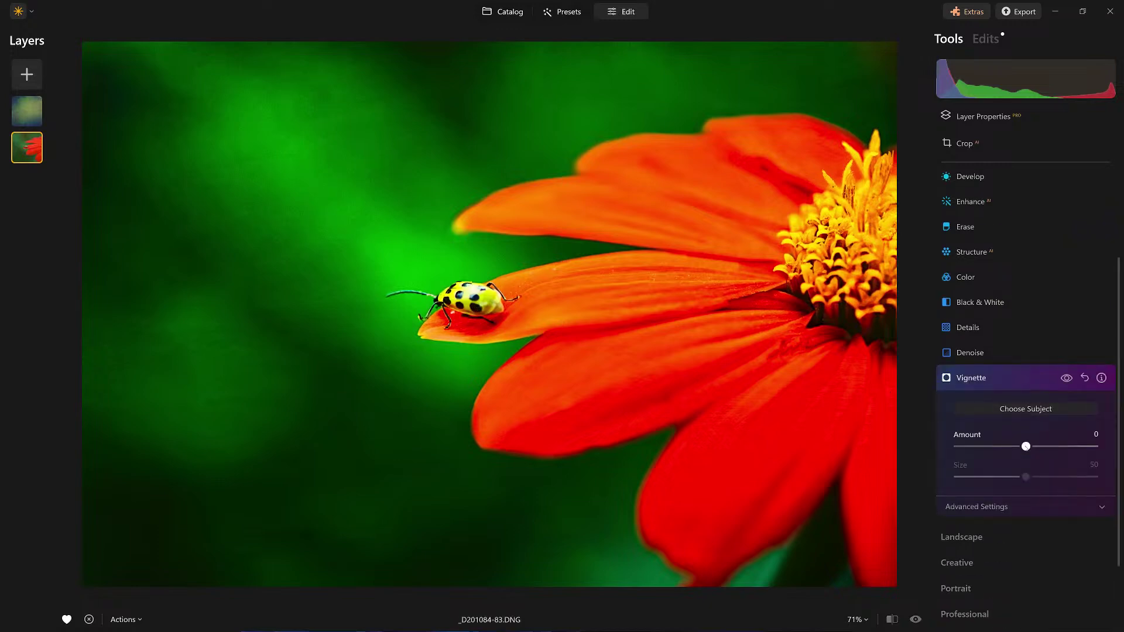
{"action": "left_click_drag", "start_coordinate": [1026, 446], "coordinate": [973, 452]}
{"action": "left_click_drag", "start_coordinate": [1025, 477], "coordinate": [989, 452]}
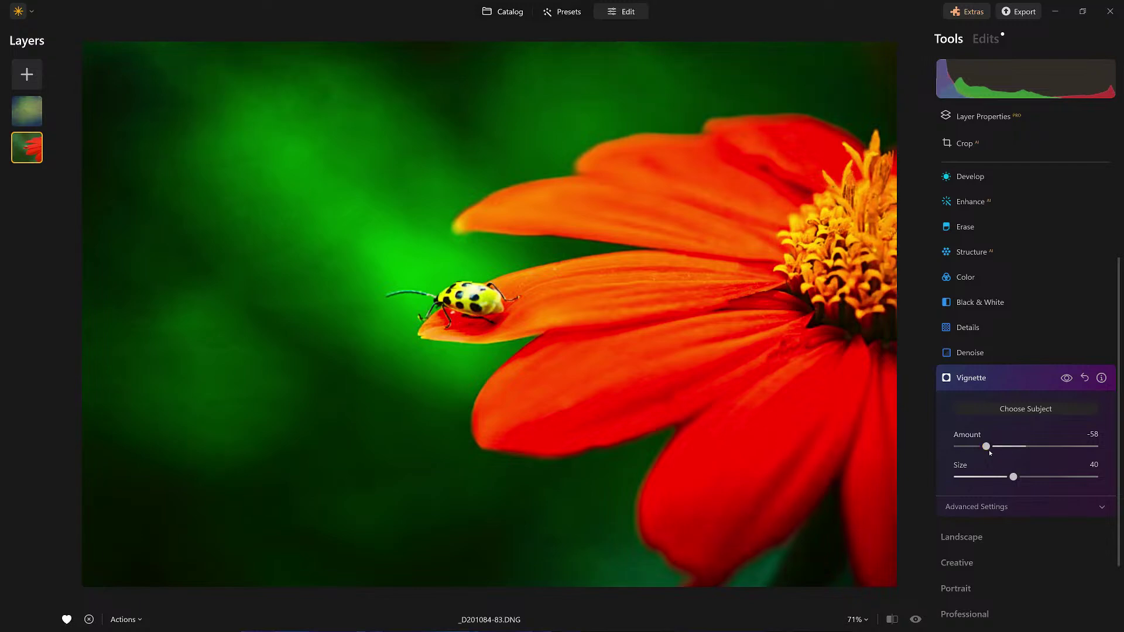
{"action": "left_click", "coordinate": [1067, 379]}
{"action": "left_click", "coordinate": [1066, 379]}
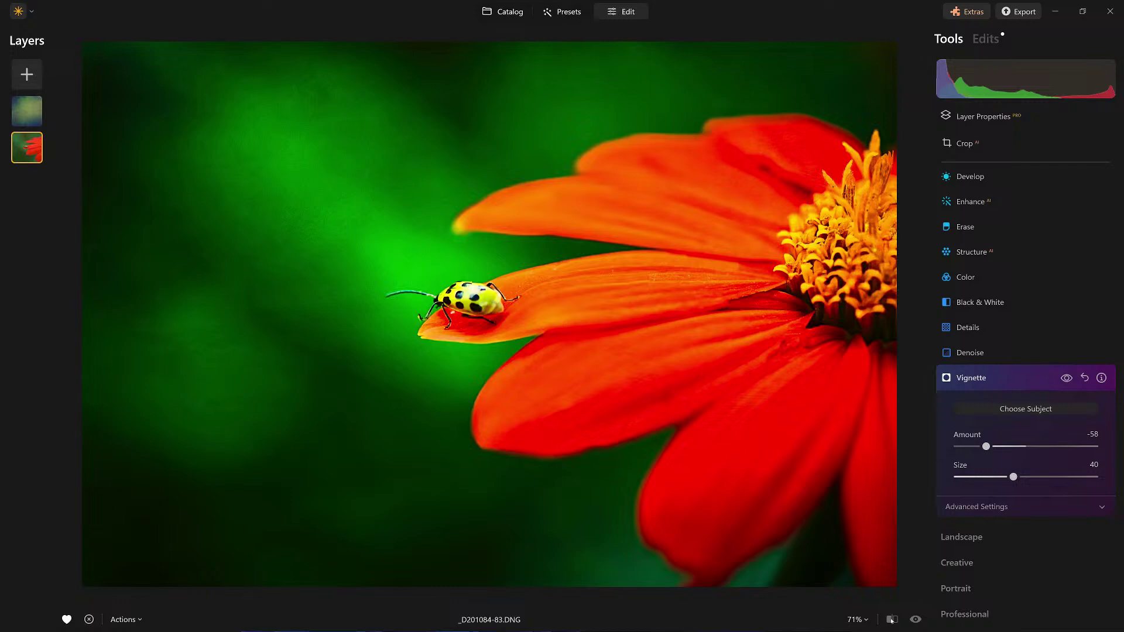
{"action": "left_click", "coordinate": [1023, 384]}
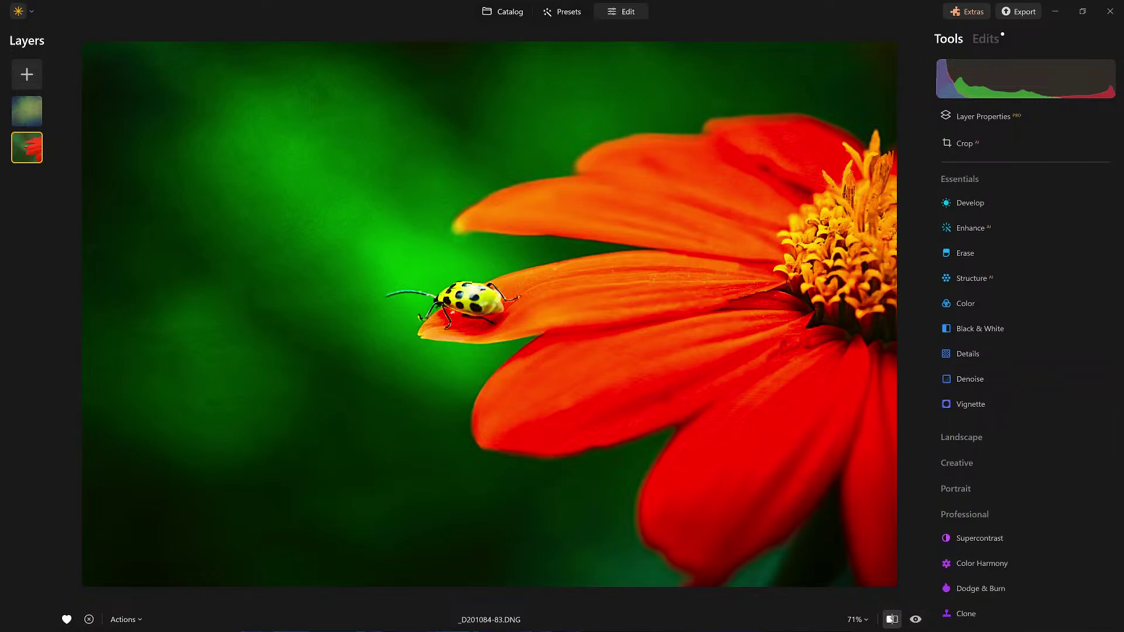
Show the Before/After split and drag the divider across to reveal the original
{"action": "left_click", "coordinate": [891, 619]}
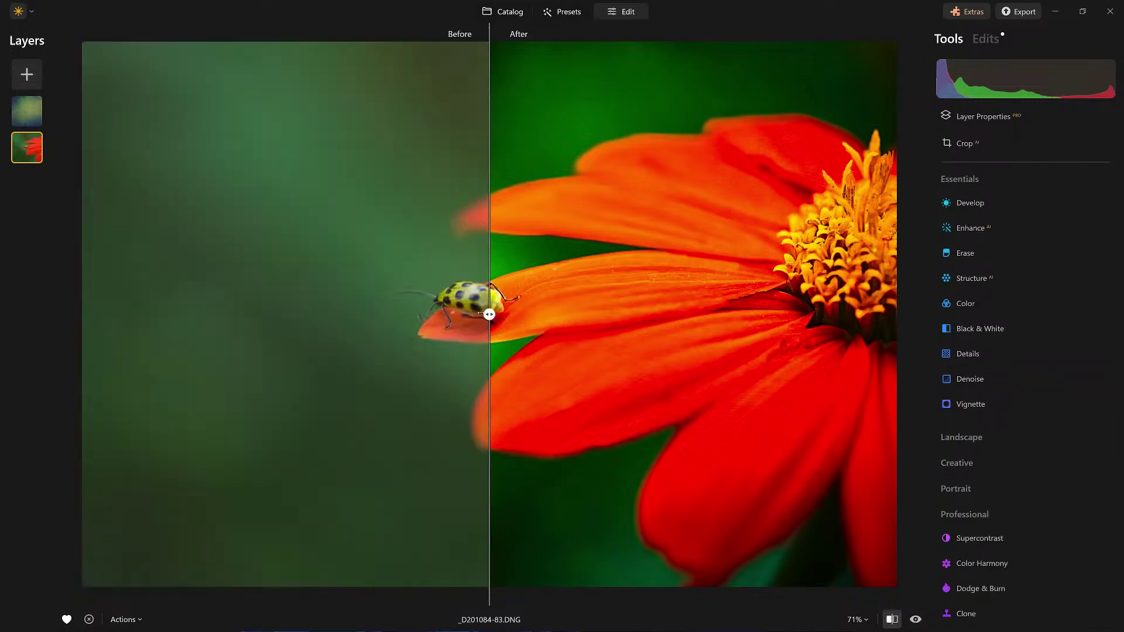
{"action": "left_click_drag", "start_coordinate": [522, 312], "coordinate": [2, 322]}
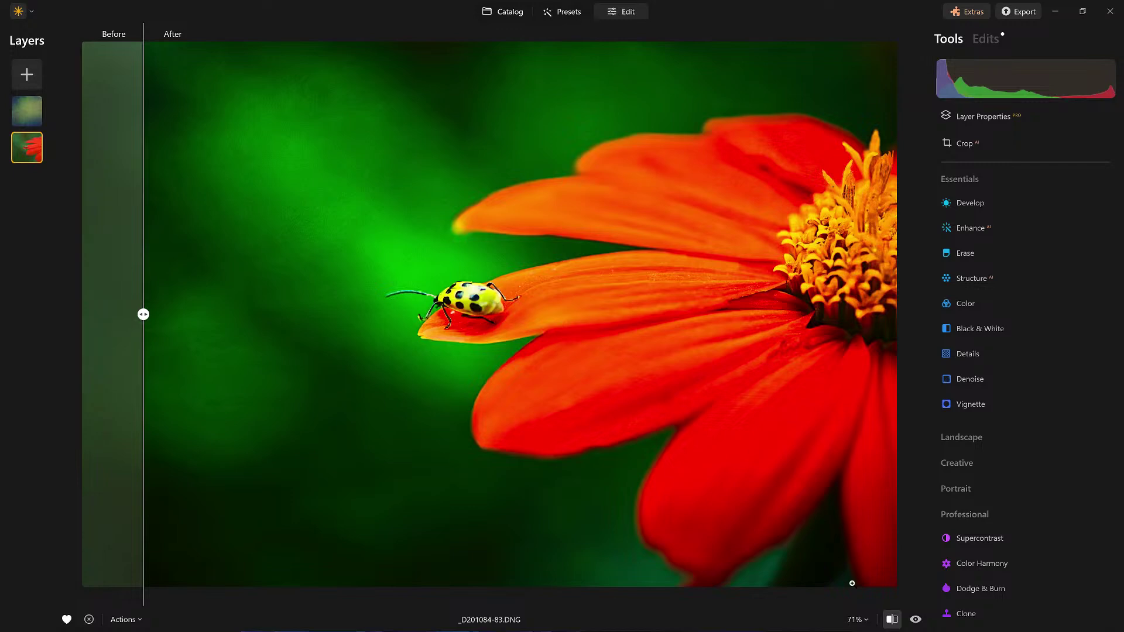
{"action": "left_click", "coordinate": [891, 619]}
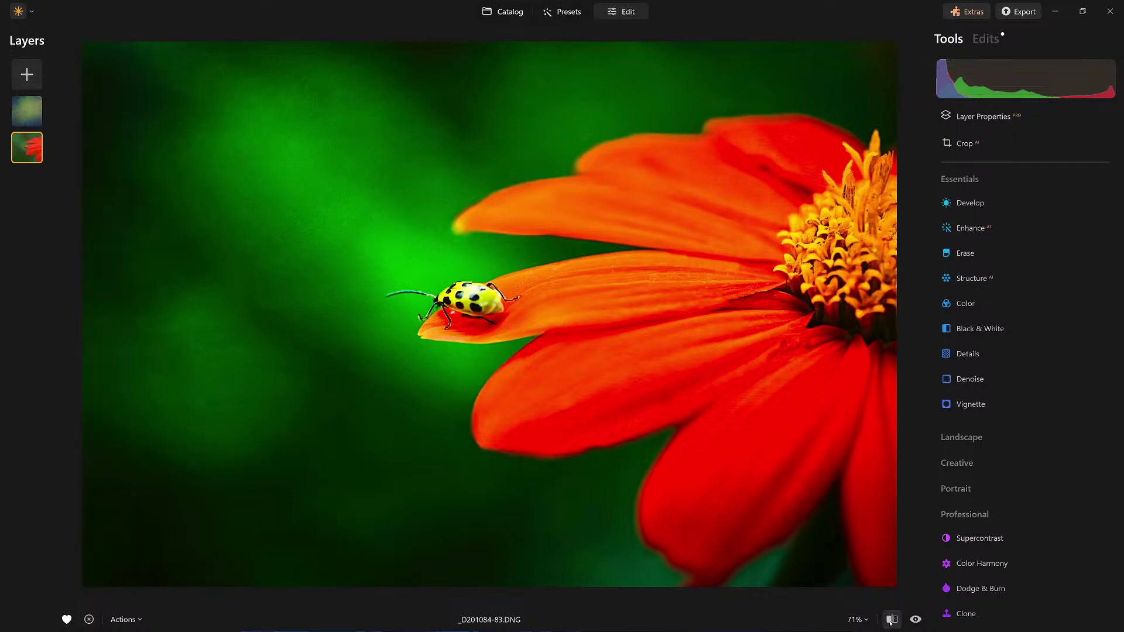
{"action": "left_click", "coordinate": [890, 619]}
{"action": "left_click", "coordinate": [967, 304]}
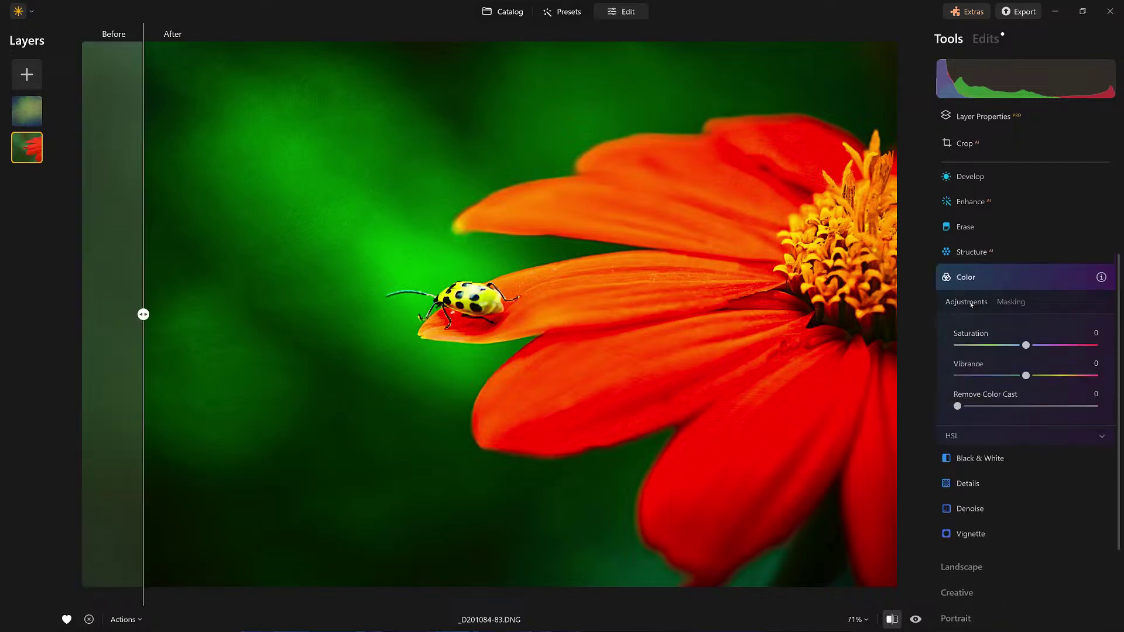
Set Color Saturation to -21 and Vibrance to 6, then collapse Color
{"action": "left_click", "coordinate": [891, 619]}
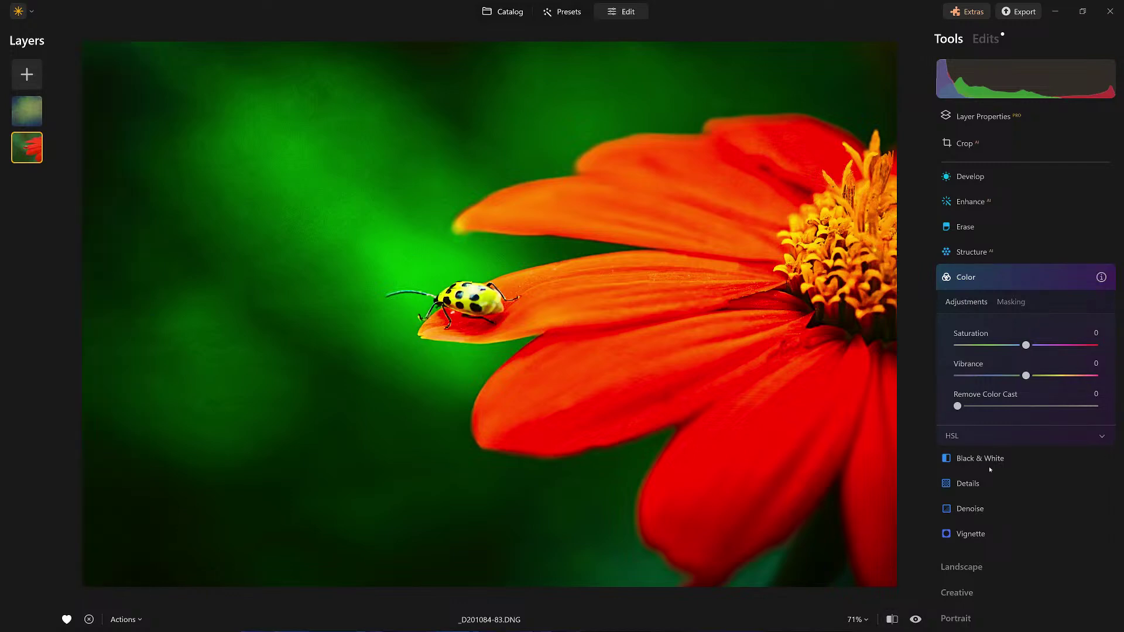
{"action": "mouse_move", "coordinate": [1027, 346]}
{"action": "left_mouse_down"}
{"action": "mouse_move", "coordinate": [1001, 346]}
{"action": "mouse_move", "coordinate": [1010, 346]}
{"action": "left_mouse_up"}
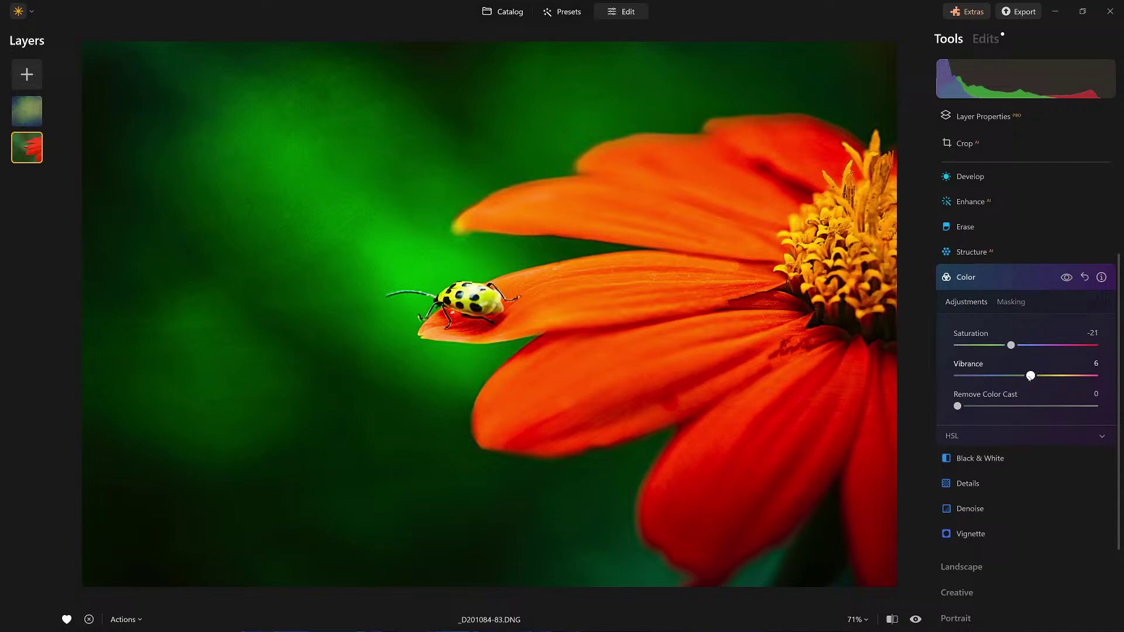
{"action": "left_click", "coordinate": [1006, 276]}
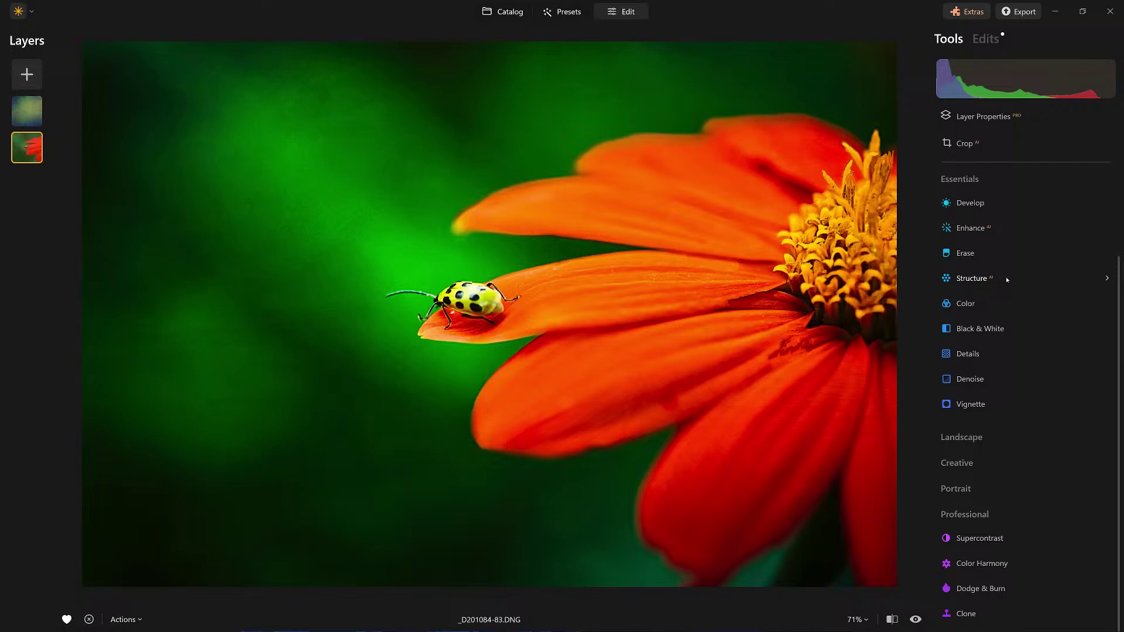
{"action": "left_click", "coordinate": [1019, 13]}
{"action": "left_click", "coordinate": [987, 76]}
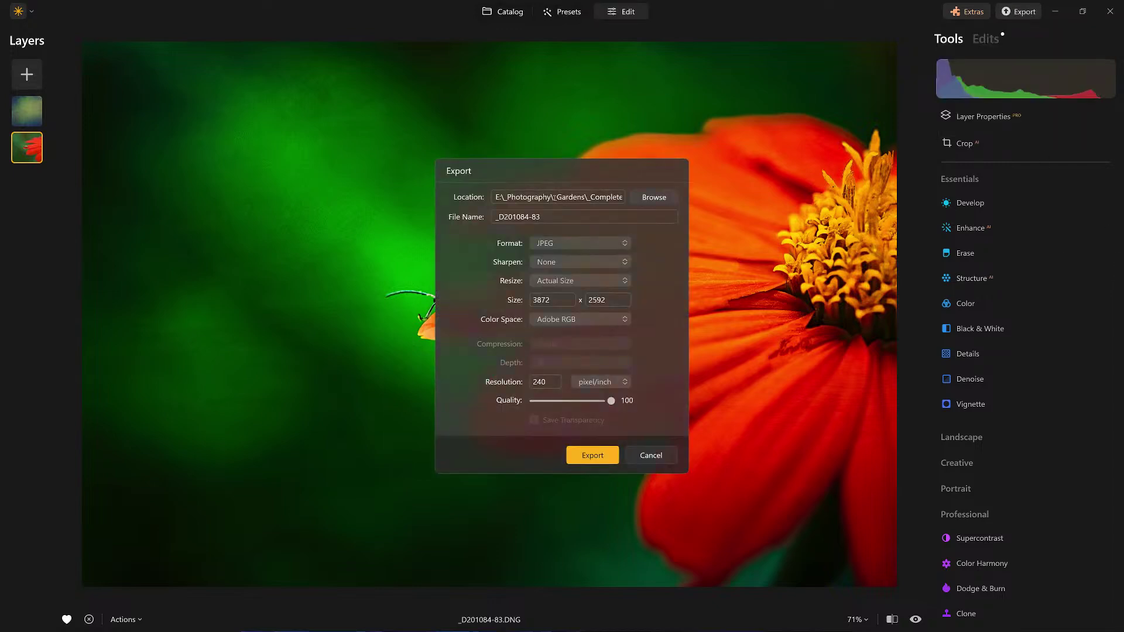
{"action": "left_click", "coordinate": [649, 198]}
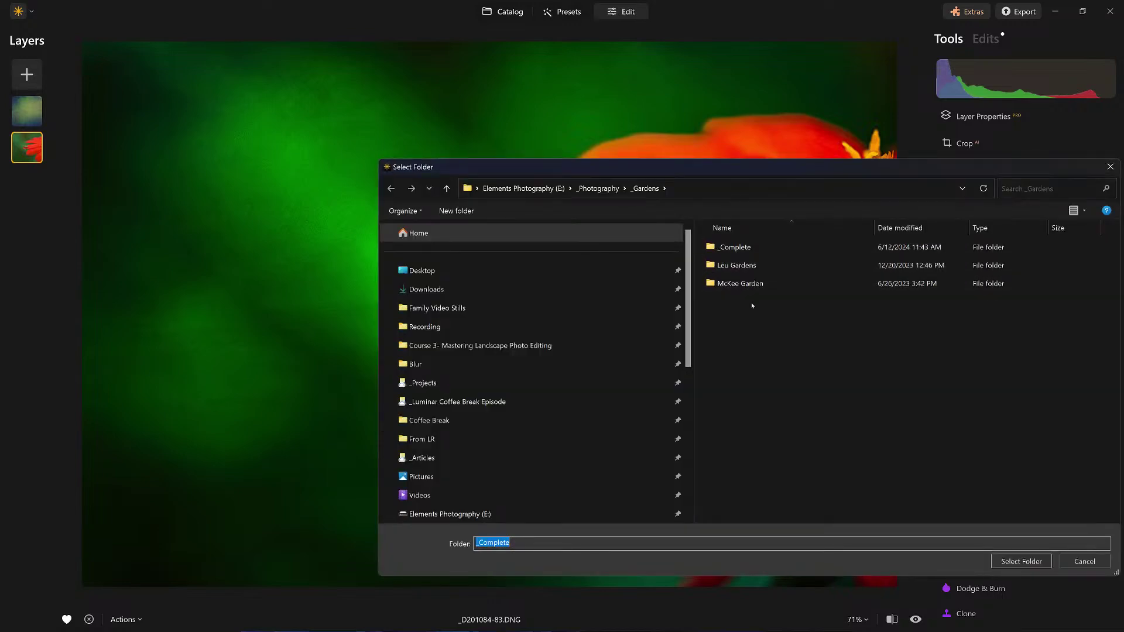
{"action": "left_click", "coordinate": [736, 247]}
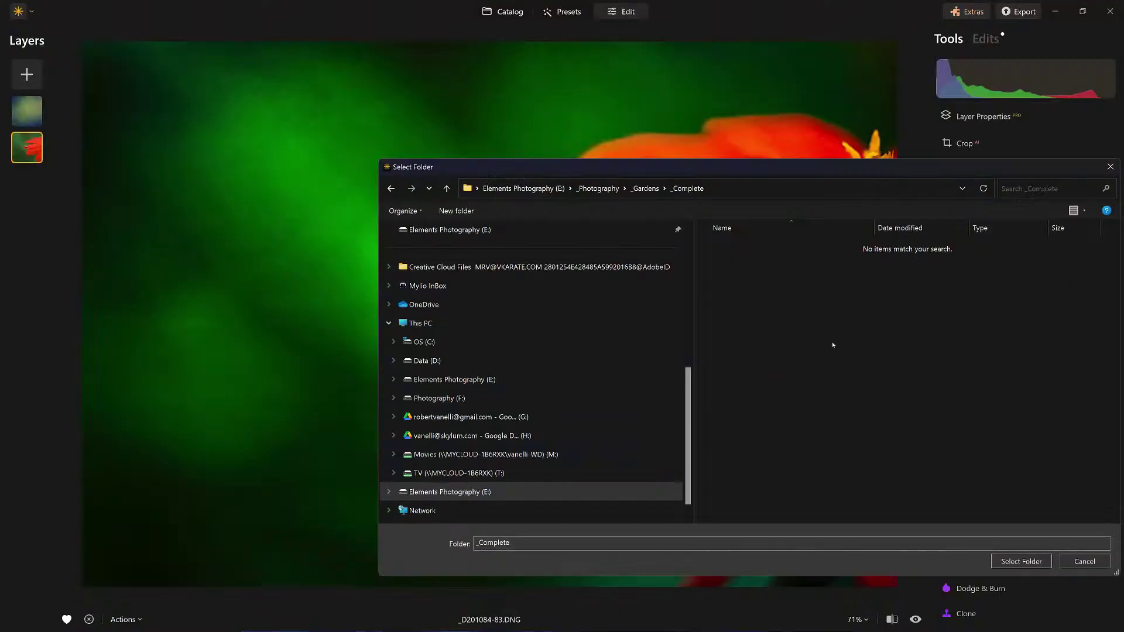
{"action": "left_click", "coordinate": [1083, 562]}
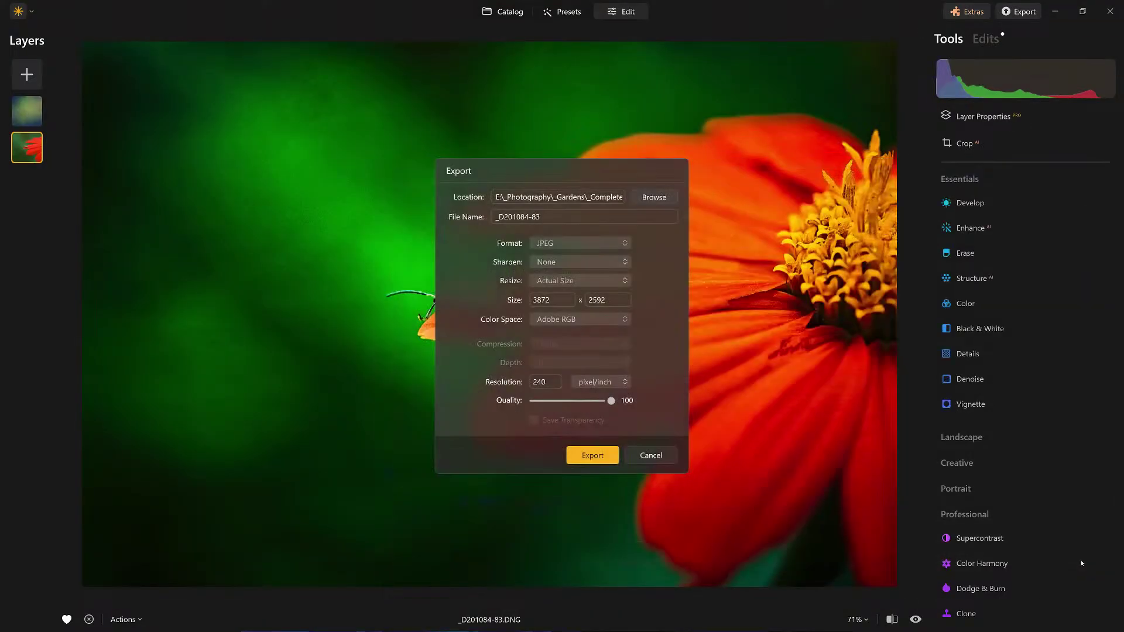
{"action": "left_click", "coordinate": [657, 454]}
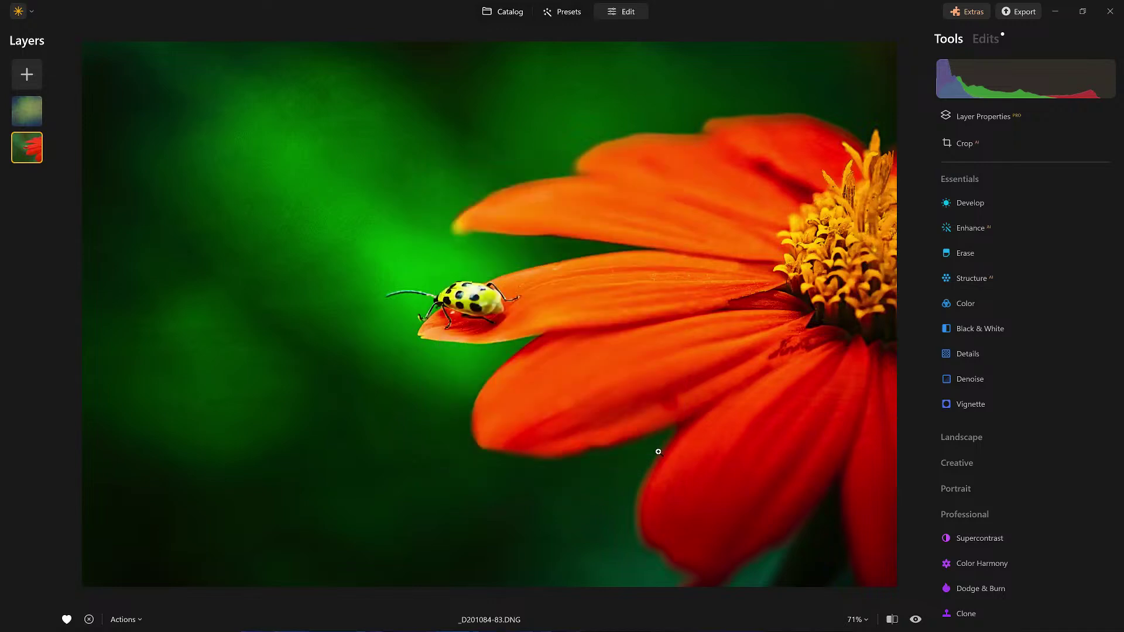
In the Catalog's _Complete folder, open _D201084-83_COMPLETE.JPG full size
{"action": "key", "text": "g"}
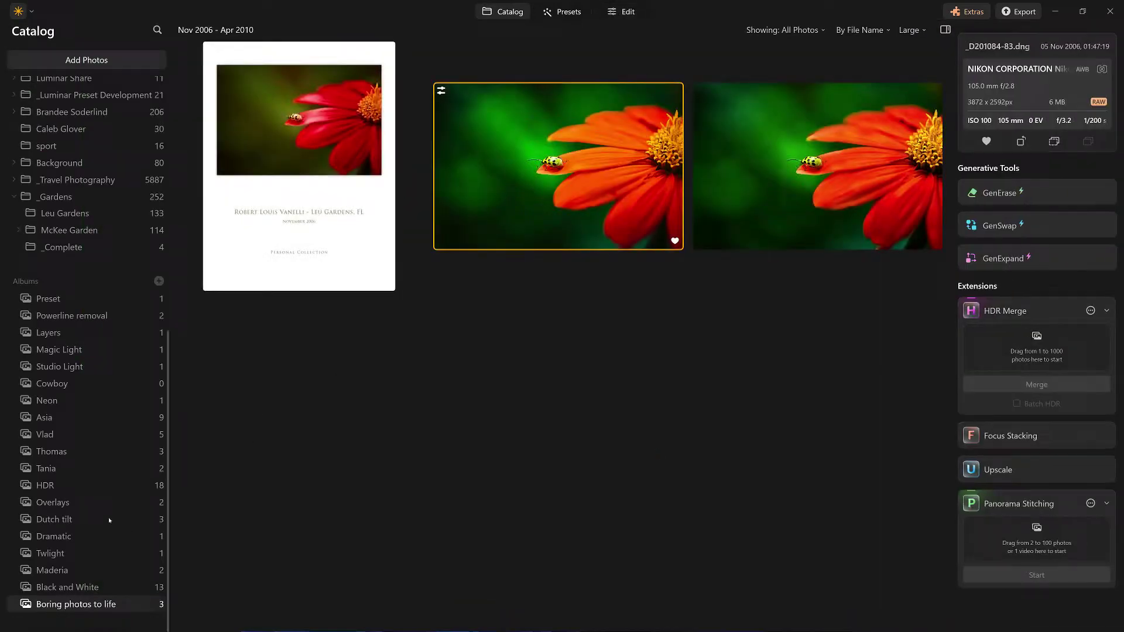
{"action": "left_click", "coordinate": [61, 247]}
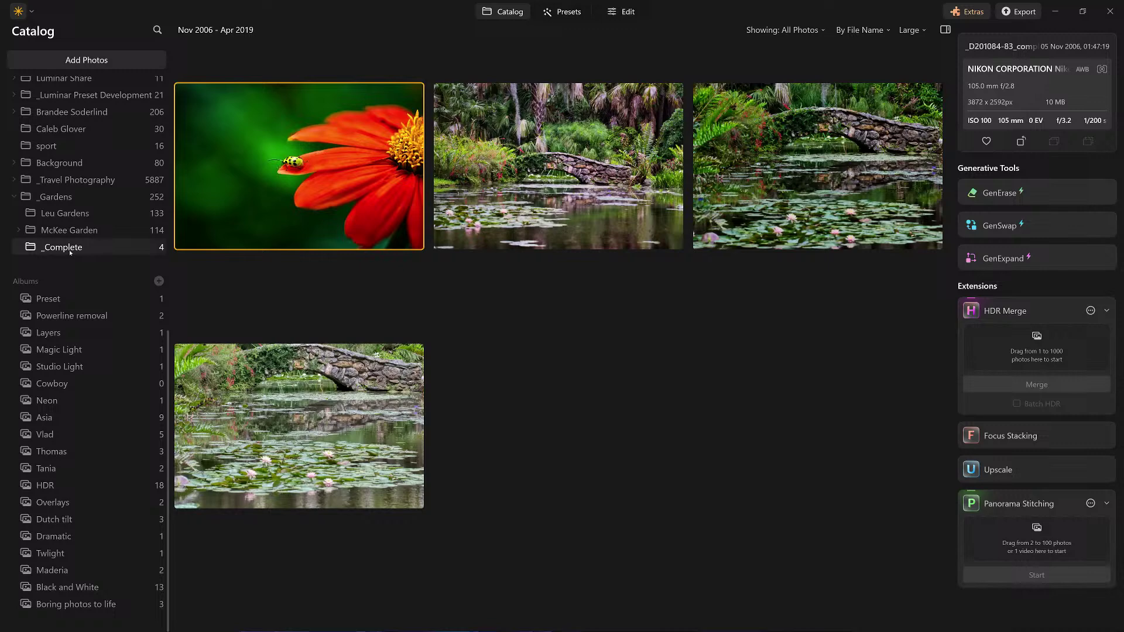
{"action": "left_click", "coordinate": [48, 198]}
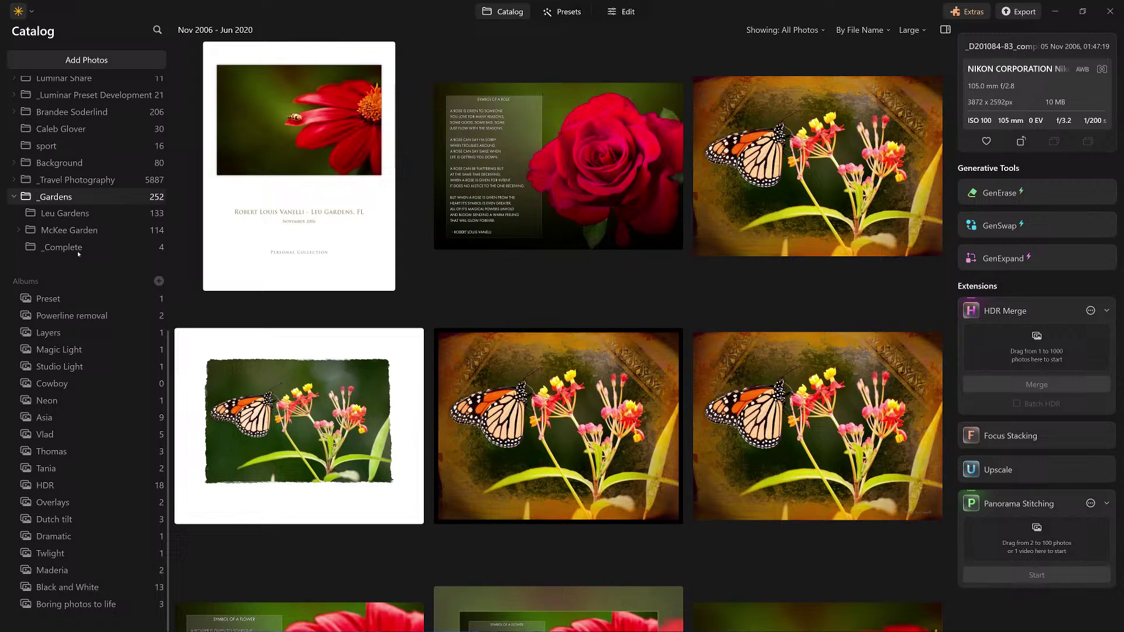
{"action": "left_click", "coordinate": [59, 248]}
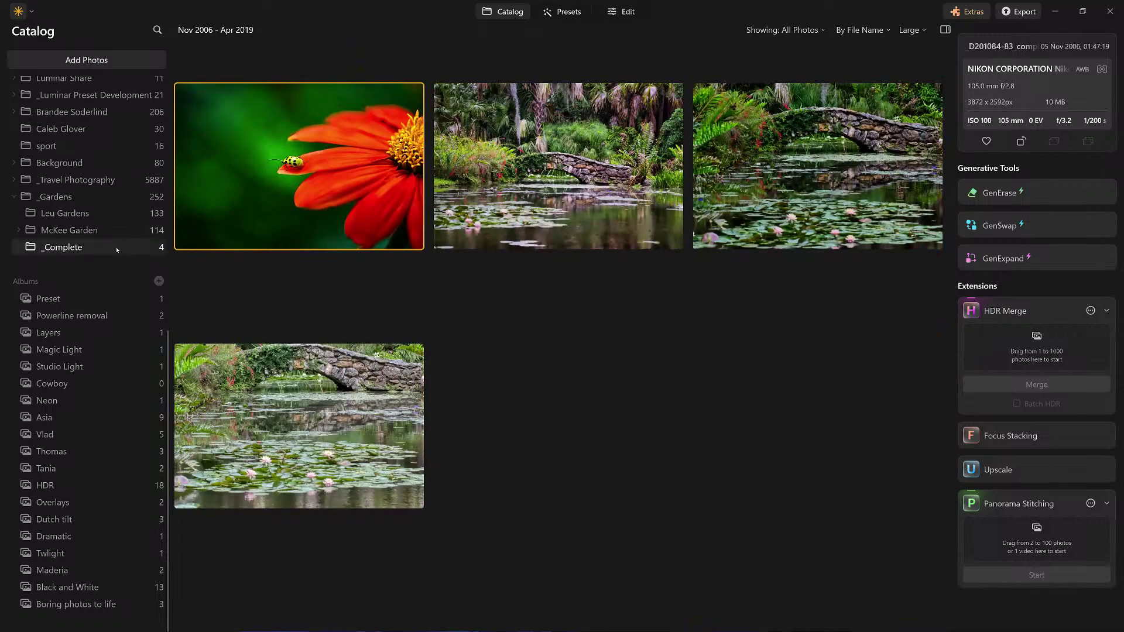
{"action": "double_click", "coordinate": [319, 156]}
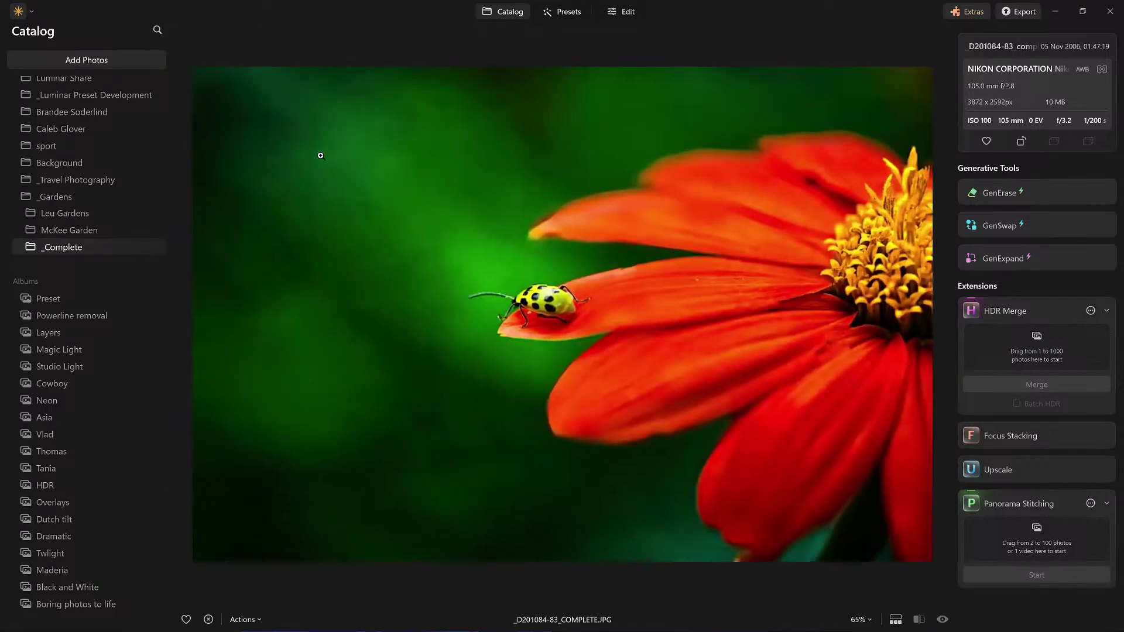